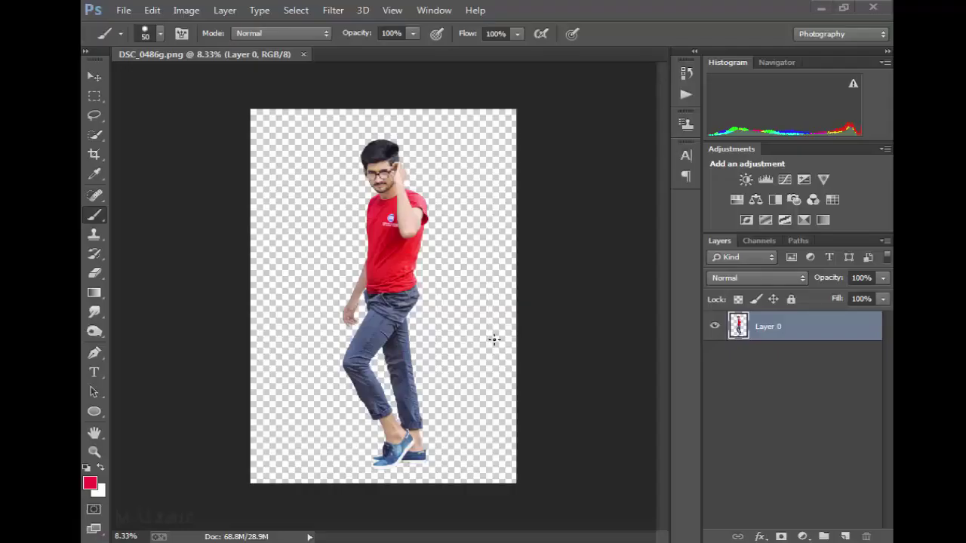
Crop the transparent canvas wider on the right into a roughly square shape
{"action": "left_click", "coordinate": [95, 156]}
{"action": "left_click_drag", "start_coordinate": [514, 296], "coordinate": [559, 296]}
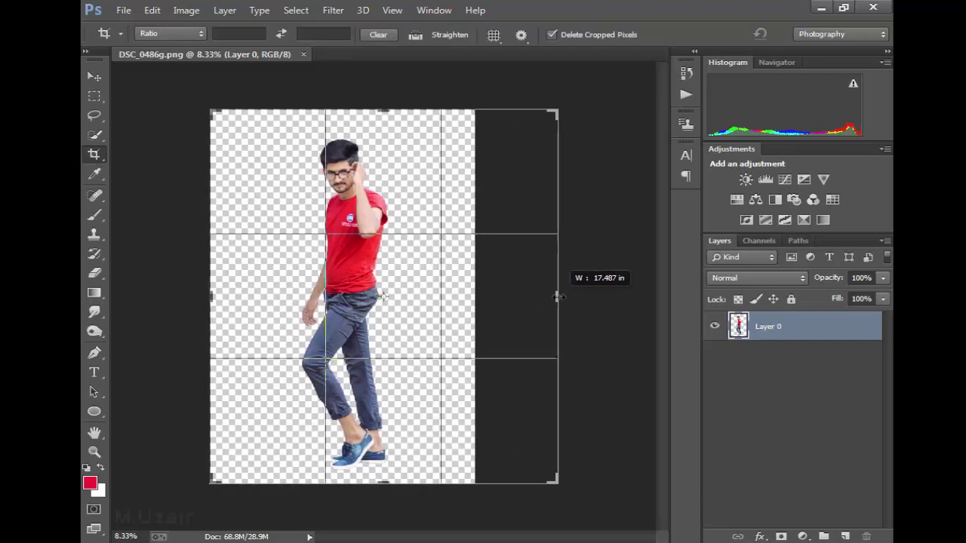
{"action": "left_click", "coordinate": [810, 36]}
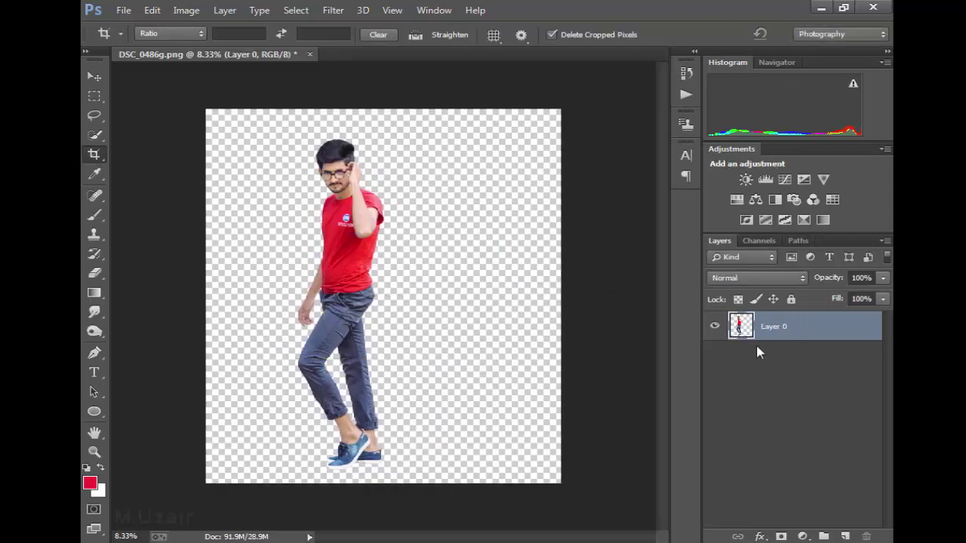
Add a Gradient Fill layer using the Black, White gradient preset
{"action": "left_click", "coordinate": [802, 537]}
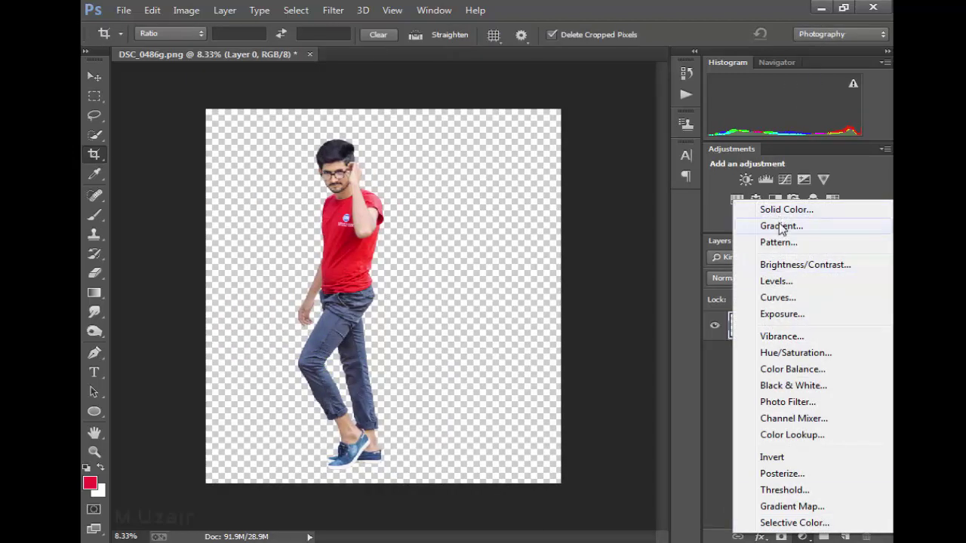
{"action": "left_click", "coordinate": [777, 224]}
{"action": "left_click", "coordinate": [709, 125]}
{"action": "left_click", "coordinate": [602, 90]}
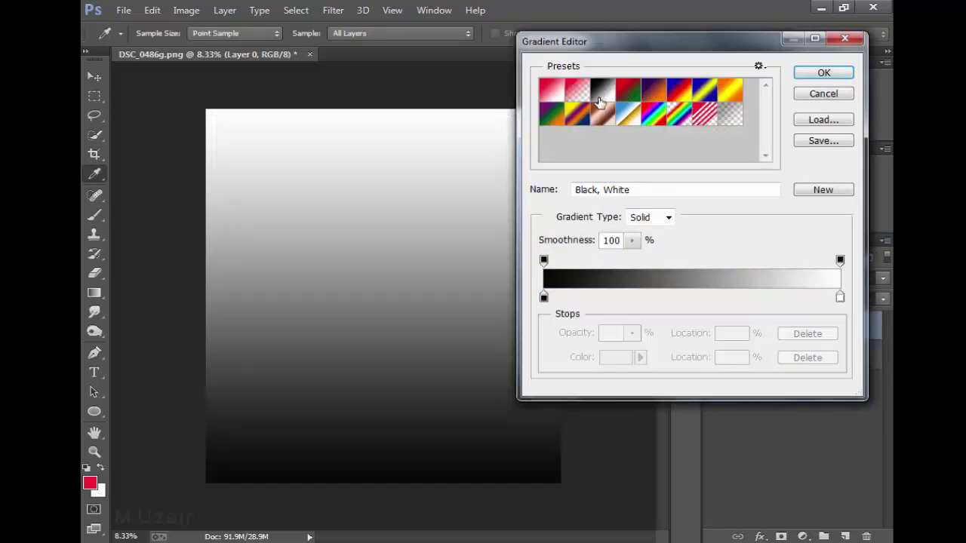
{"action": "left_click", "coordinate": [544, 296]}
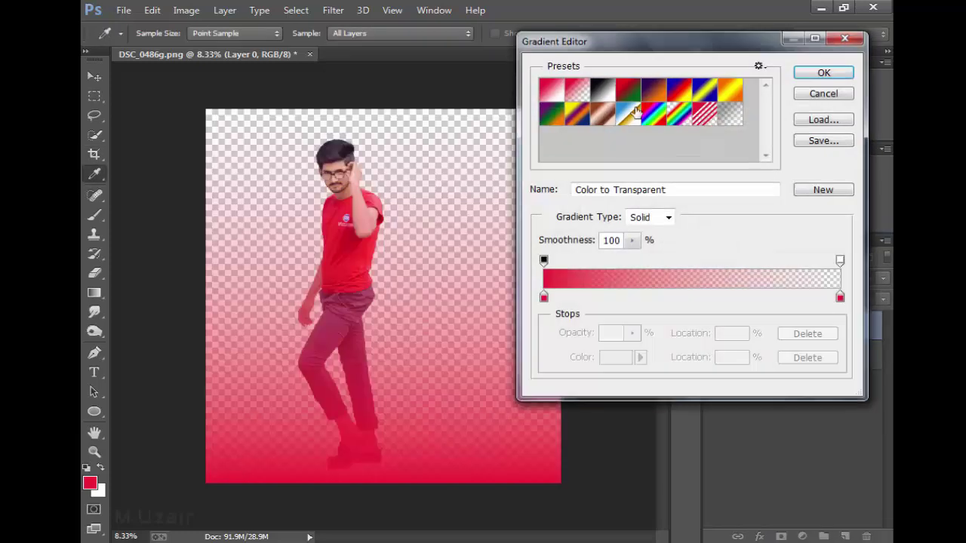
{"action": "left_click", "coordinate": [823, 73]}
Make the gradient radial, reversed, at 248% scale, and place it below Layer 0
{"action": "left_click", "coordinate": [722, 148]}
{"action": "left_click", "coordinate": [686, 173]}
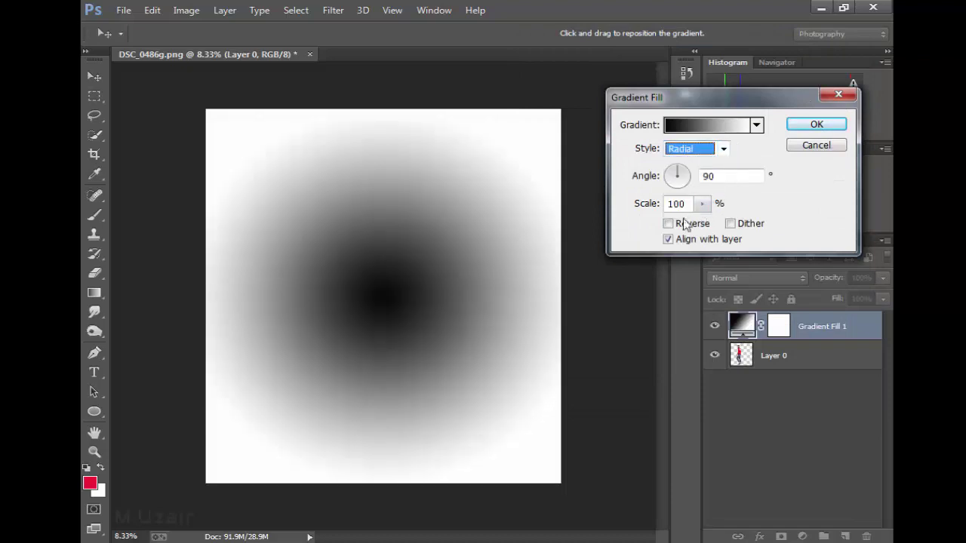
{"action": "left_click", "coordinate": [668, 224]}
{"action": "mouse_move", "coordinate": [702, 204]}
{"action": "left_mouse_down"}
{"action": "mouse_move", "coordinate": [710, 228]}
{"action": "mouse_move", "coordinate": [717, 225]}
{"action": "left_mouse_up"}
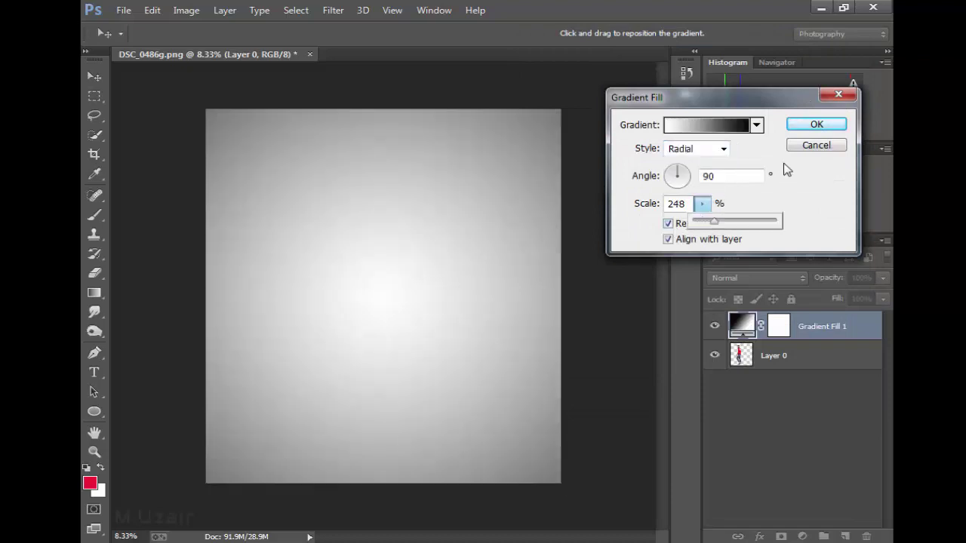
{"action": "left_click", "coordinate": [816, 125]}
{"action": "left_click_drag", "start_coordinate": [857, 336], "coordinate": [858, 370]}
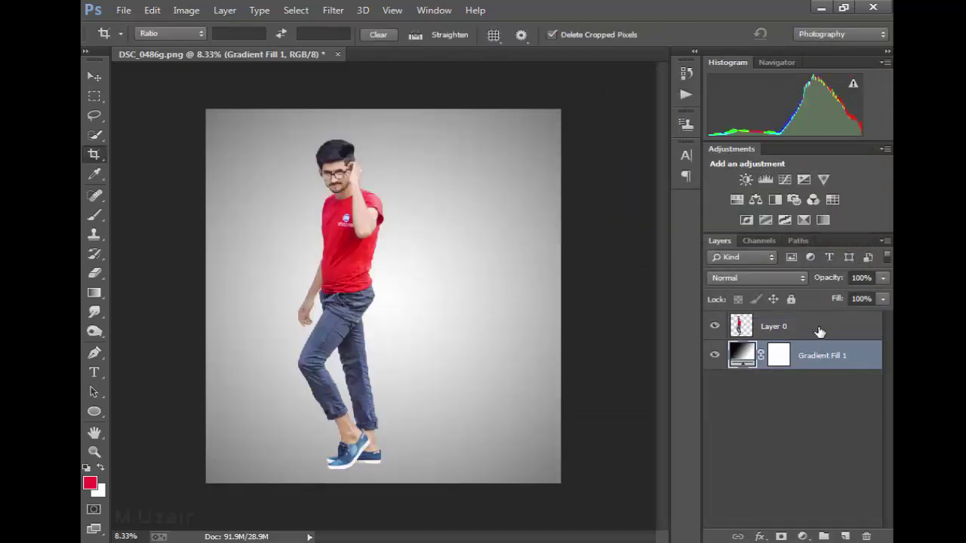
Add a Black & White adjustment: Reds 76, Yellows 67, Greens 82, Cyans -39, Blues -19, Magentas 10
{"action": "left_click", "coordinate": [803, 536]}
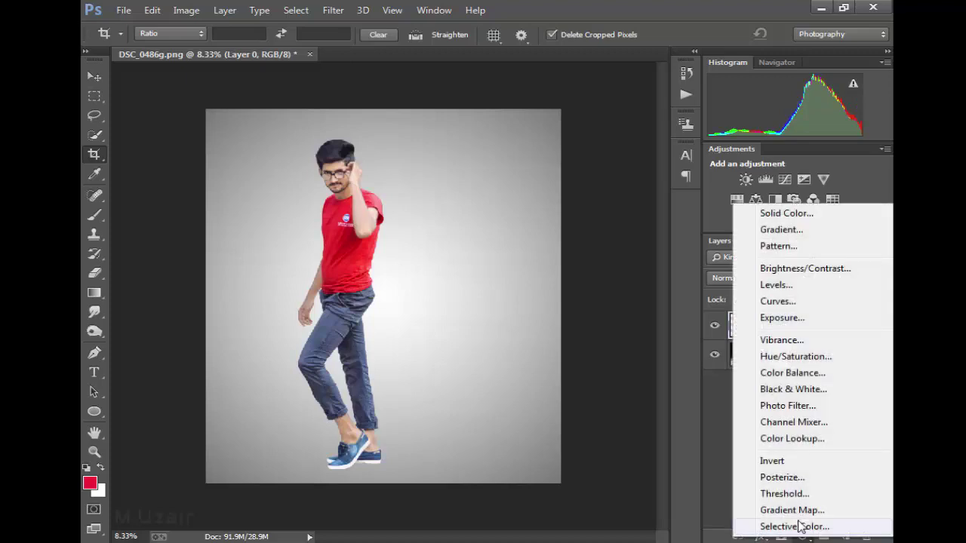
{"action": "left_click", "coordinate": [782, 389]}
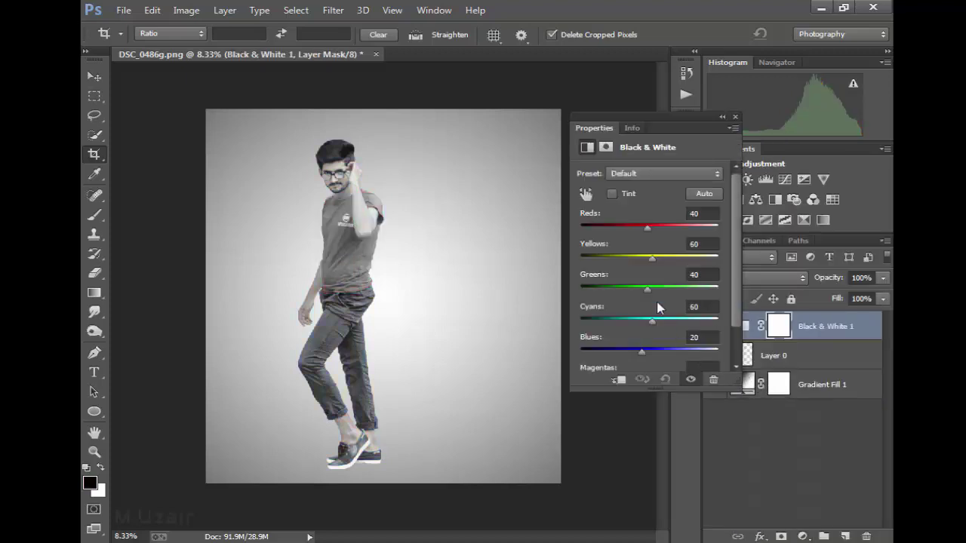
{"action": "left_click_drag", "start_coordinate": [647, 227], "coordinate": [656, 228]}
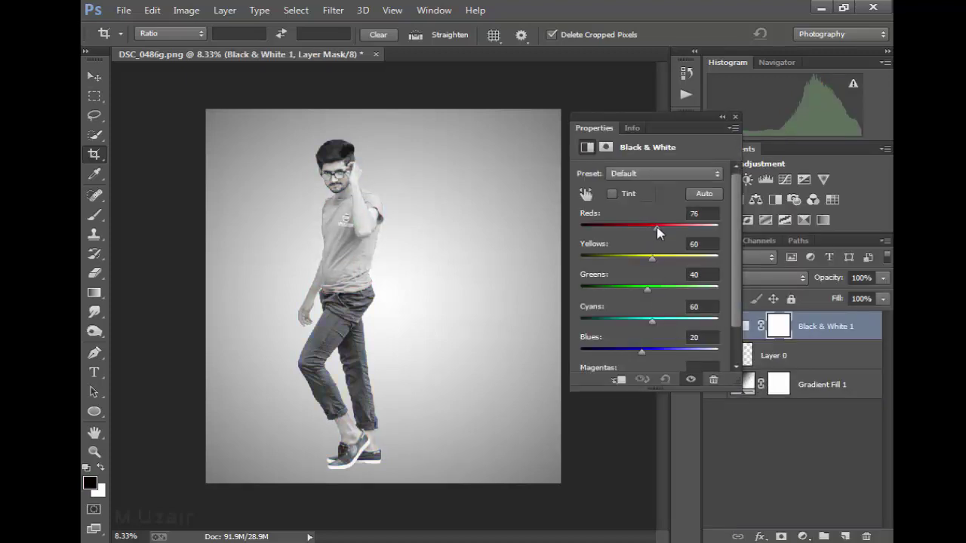
{"action": "left_click_drag", "start_coordinate": [653, 261], "coordinate": [655, 260]}
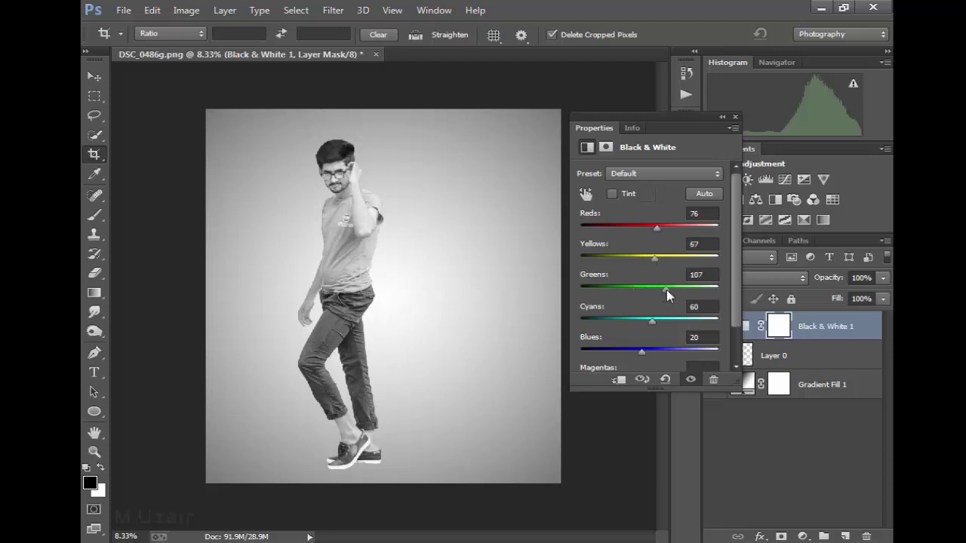
{"action": "left_click_drag", "start_coordinate": [631, 295], "coordinate": [658, 288]}
{"action": "left_click_drag", "start_coordinate": [652, 320], "coordinate": [626, 323]}
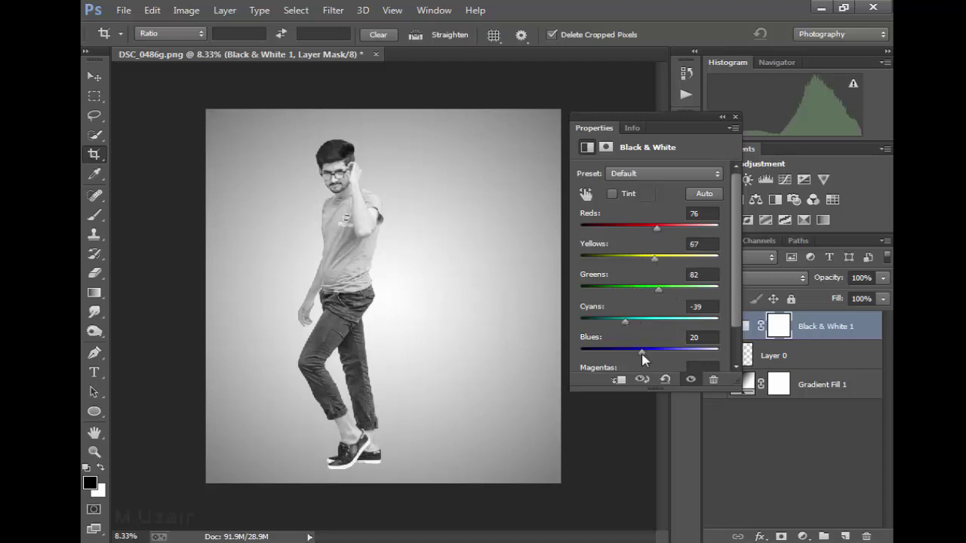
{"action": "mouse_move", "coordinate": [643, 360]}
{"action": "left_mouse_down"}
{"action": "mouse_move", "coordinate": [632, 358]}
{"action": "mouse_move", "coordinate": [634, 339]}
{"action": "mouse_move", "coordinate": [575, 340]}
{"action": "mouse_move", "coordinate": [634, 340]}
{"action": "left_mouse_up"}
{"action": "scroll", "coordinate": [733, 297], "scroll_direction": "down", "scroll_amount": 1}
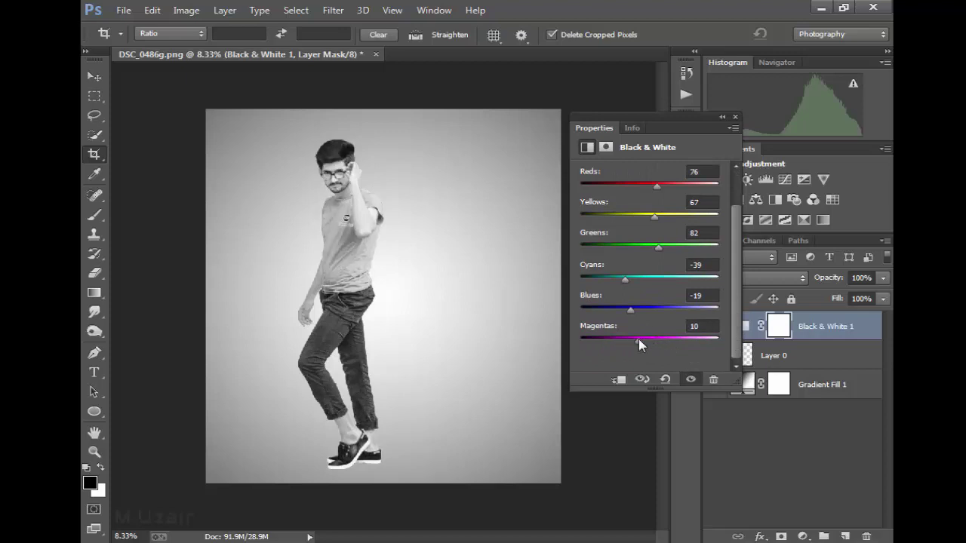
{"action": "left_click", "coordinate": [736, 117]}
Paint black on the Black & White mask to restore the left shoe's blue
{"action": "left_click", "coordinate": [95, 215]}
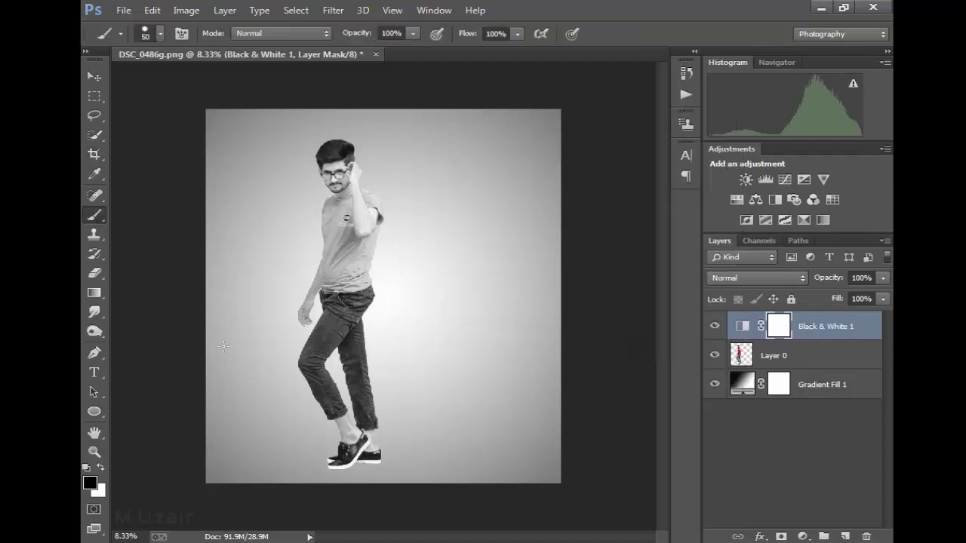
{"action": "scroll", "coordinate": [370, 462], "scroll_direction": "up", "scroll_amount": 2}
{"action": "scroll", "coordinate": [370, 453], "scroll_direction": "up", "scroll_amount": 3}
{"action": "scroll", "coordinate": [367, 392], "scroll_direction": "up", "scroll_amount": 3}
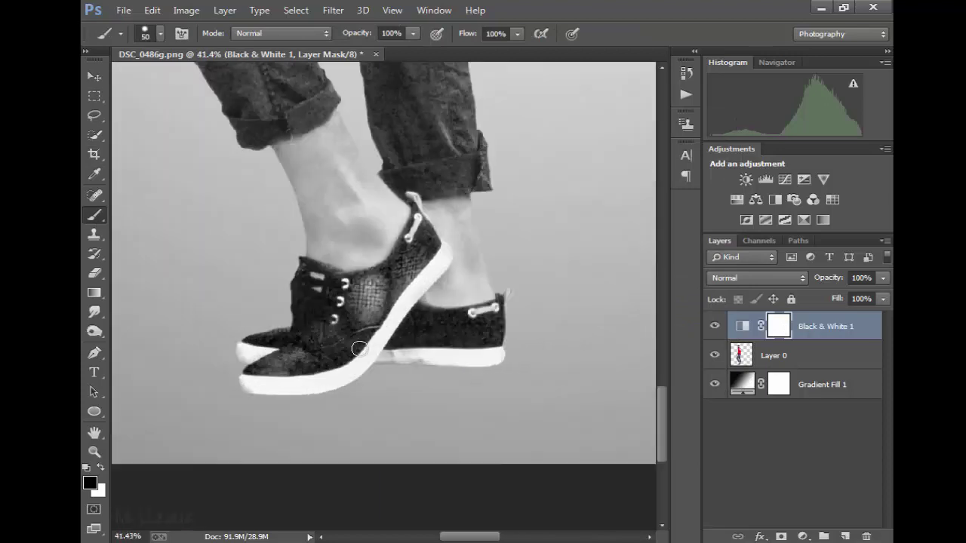
{"action": "scroll", "coordinate": [365, 342], "scroll_direction": "up", "scroll_amount": 2}
{"action": "mouse_move", "coordinate": [364, 342]}
{"action": "left_mouse_down"}
{"action": "mouse_move", "coordinate": [281, 394]}
{"action": "mouse_move", "coordinate": [226, 354]}
{"action": "mouse_move", "coordinate": [529, 344]}
{"action": "mouse_move", "coordinate": [277, 320]}
{"action": "mouse_move", "coordinate": [287, 253]}
{"action": "mouse_move", "coordinate": [332, 261]}
{"action": "left_mouse_up"}
{"action": "key", "text": "ctrl+alt+z"}
{"action": "key", "text": "ctrl+alt+z"}
{"action": "key", "text": "ctrl+alt+z"}
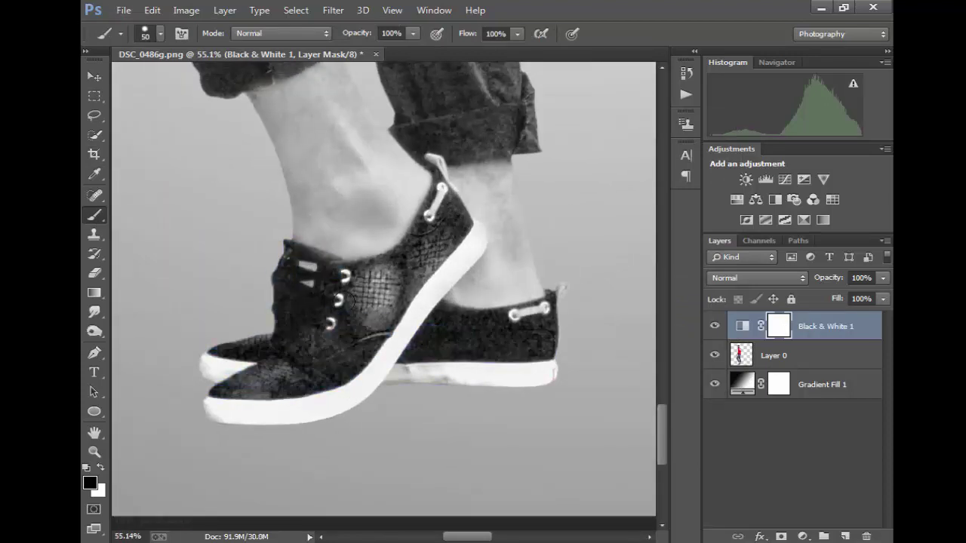
{"action": "mouse_move", "coordinate": [332, 362]}
{"action": "left_mouse_down"}
{"action": "mouse_move", "coordinate": [251, 359]}
{"action": "mouse_move", "coordinate": [483, 359]}
{"action": "mouse_move", "coordinate": [551, 340]}
{"action": "mouse_move", "coordinate": [480, 320]}
{"action": "mouse_move", "coordinate": [521, 336]}
{"action": "mouse_move", "coordinate": [384, 333]}
{"action": "mouse_move", "coordinate": [397, 228]}
{"action": "left_mouse_up"}
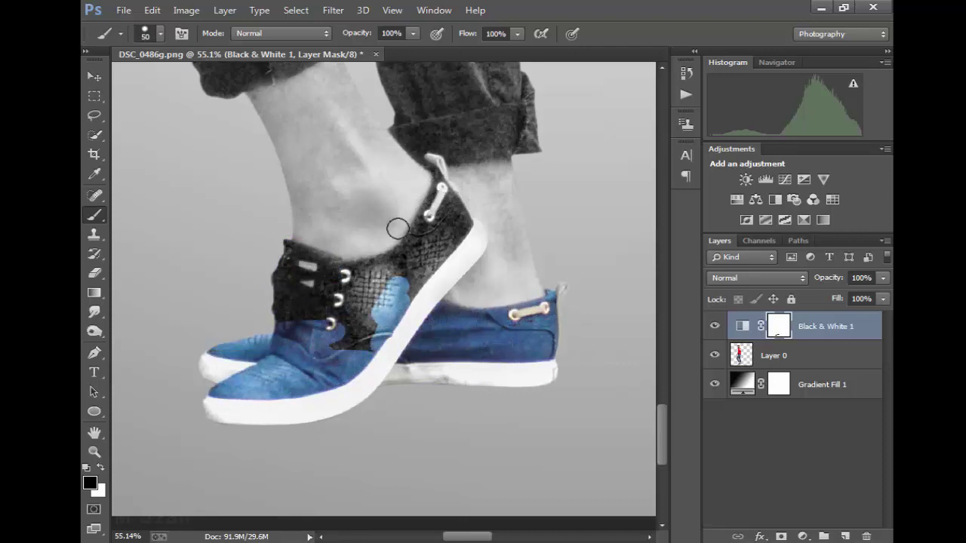
{"action": "mouse_move", "coordinate": [284, 250]}
{"action": "left_mouse_down"}
{"action": "mouse_move", "coordinate": [355, 264]}
{"action": "mouse_move", "coordinate": [325, 285]}
{"action": "mouse_move", "coordinate": [283, 279]}
{"action": "mouse_move", "coordinate": [336, 356]}
{"action": "mouse_move", "coordinate": [438, 241]}
{"action": "mouse_move", "coordinate": [424, 221]}
{"action": "mouse_move", "coordinate": [444, 205]}
{"action": "left_mouse_up"}
With a smaller brush, restore blue along the shoe's heel collar edge
{"action": "scroll", "coordinate": [453, 226], "scroll_direction": "up", "scroll_amount": 1}
{"action": "scroll", "coordinate": [463, 252], "scroll_direction": "up", "scroll_amount": 3}
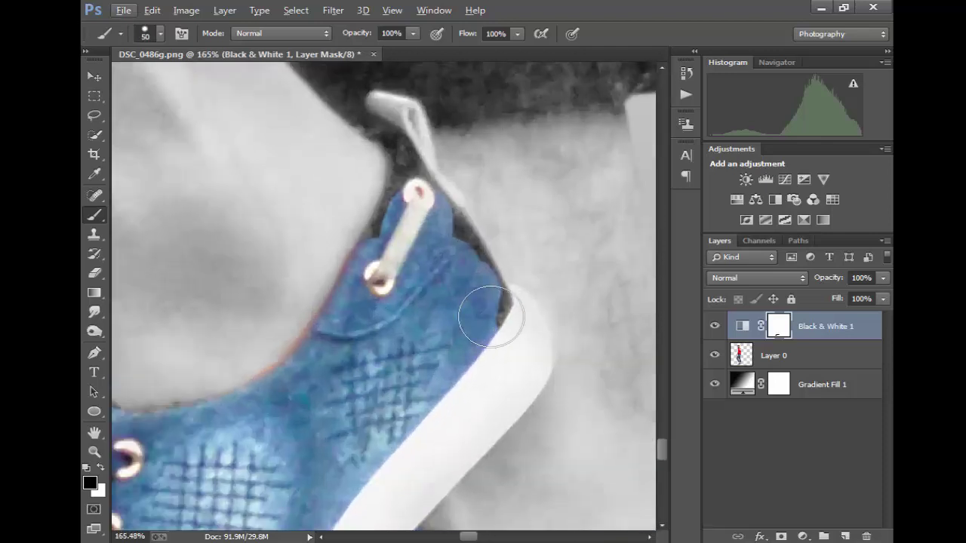
{"action": "key", "text": "["}
{"action": "left_click_drag", "start_coordinate": [487, 320], "coordinate": [412, 199]}
{"action": "key", "text": "["}
{"action": "key", "text": "["}
{"action": "scroll", "coordinate": [407, 227], "scroll_direction": "up", "scroll_amount": 3}
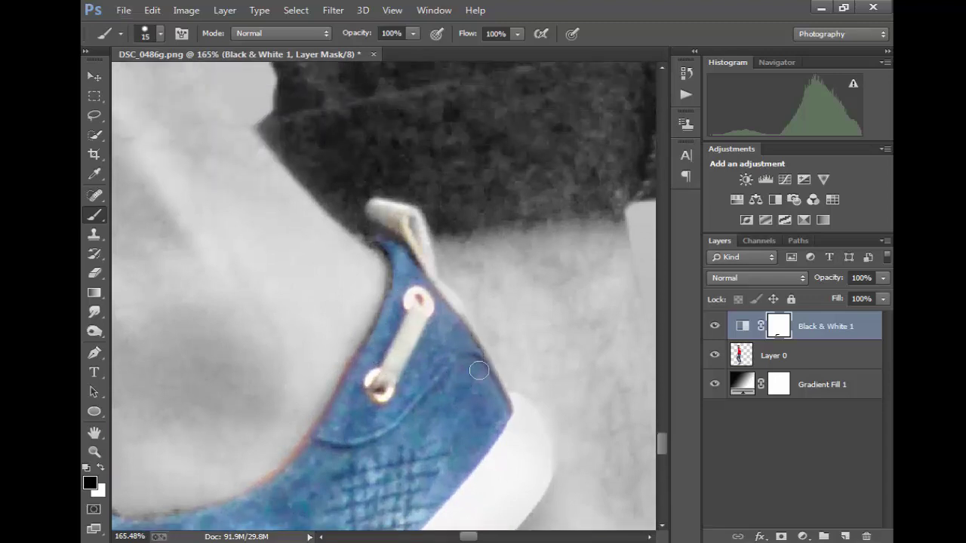
{"action": "scroll", "coordinate": [479, 370], "scroll_direction": "down", "scroll_amount": 3}
{"action": "scroll", "coordinate": [457, 384], "scroll_direction": "down", "scroll_amount": 3}
{"action": "scroll", "coordinate": [380, 159], "scroll_direction": "down", "scroll_amount": 2}
{"action": "scroll", "coordinate": [412, 178], "scroll_direction": "up", "scroll_amount": 4}
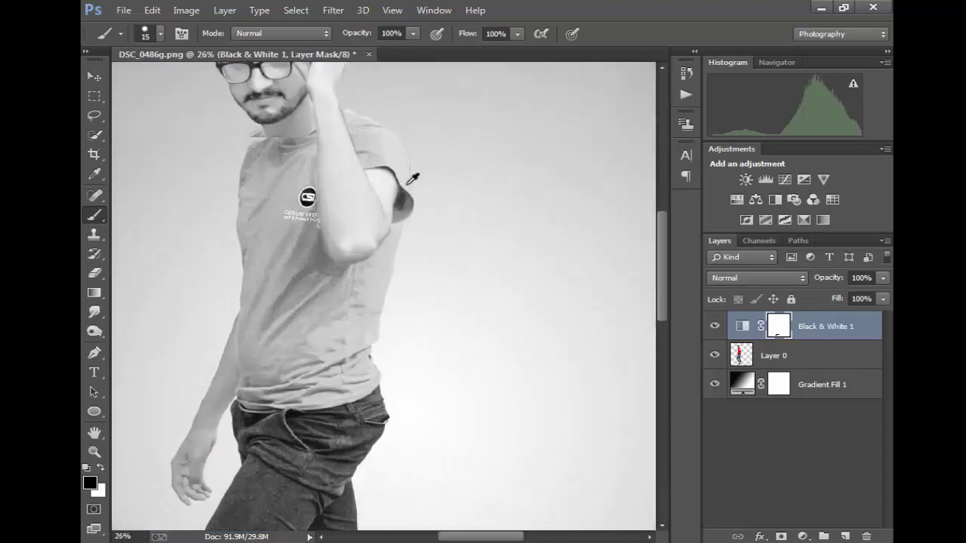
{"action": "scroll", "coordinate": [412, 227], "scroll_direction": "up", "scroll_amount": 3}
{"action": "scroll", "coordinate": [416, 286], "scroll_direction": "up", "scroll_amount": 2}
{"action": "scroll", "coordinate": [417, 286], "scroll_direction": "up", "scroll_amount": 2}
{"action": "scroll", "coordinate": [416, 286], "scroll_direction": "up", "scroll_amount": 1}
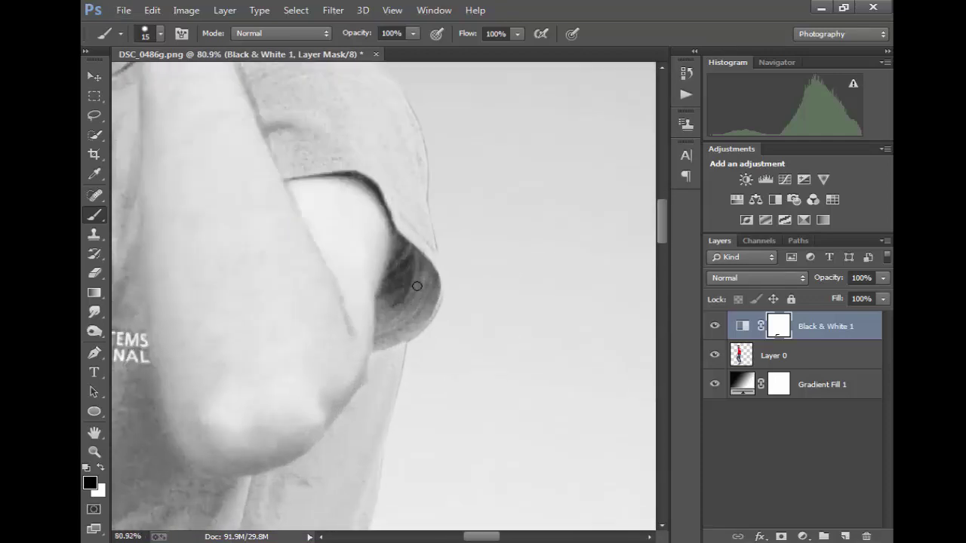
Reveal the red band along the sleeve edge
{"action": "mouse_move", "coordinate": [431, 292]}
{"action": "left_mouse_down"}
{"action": "mouse_move", "coordinate": [388, 342]}
{"action": "mouse_move", "coordinate": [401, 259]}
{"action": "mouse_move", "coordinate": [410, 259]}
{"action": "mouse_move", "coordinate": [396, 217]}
{"action": "mouse_move", "coordinate": [373, 177]}
{"action": "mouse_move", "coordinate": [308, 160]}
{"action": "mouse_move", "coordinate": [422, 204]}
{"action": "mouse_move", "coordinate": [440, 316]}
{"action": "left_mouse_up"}
{"action": "scroll", "coordinate": [488, 415], "scroll_direction": "down", "scroll_amount": 4}
{"action": "scroll", "coordinate": [513, 403], "scroll_direction": "down", "scroll_amount": 3}
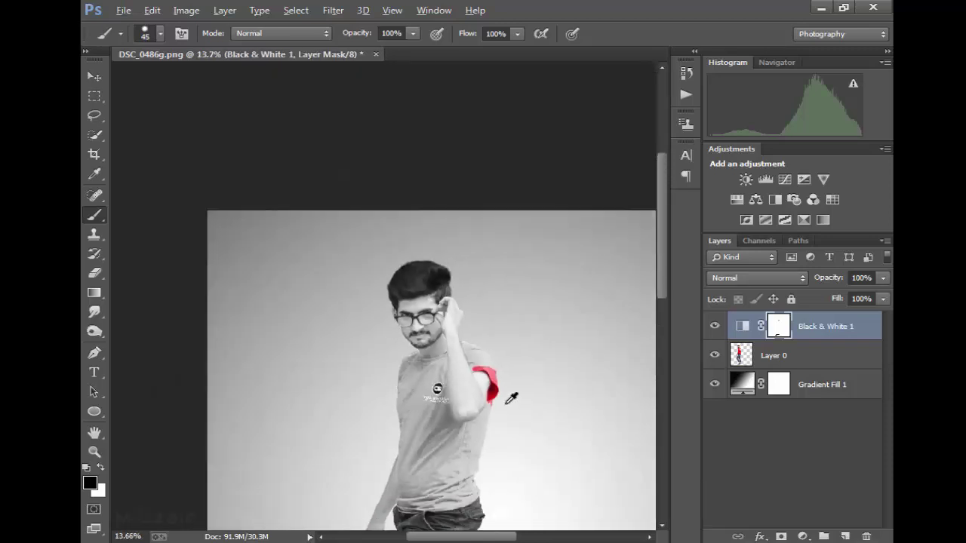
{"action": "scroll", "coordinate": [513, 403], "scroll_direction": "down", "scroll_amount": 1}
Add a black-to-white Gradient Map adjustment layer
{"action": "left_click", "coordinate": [801, 538]}
{"action": "left_click", "coordinate": [776, 509]}
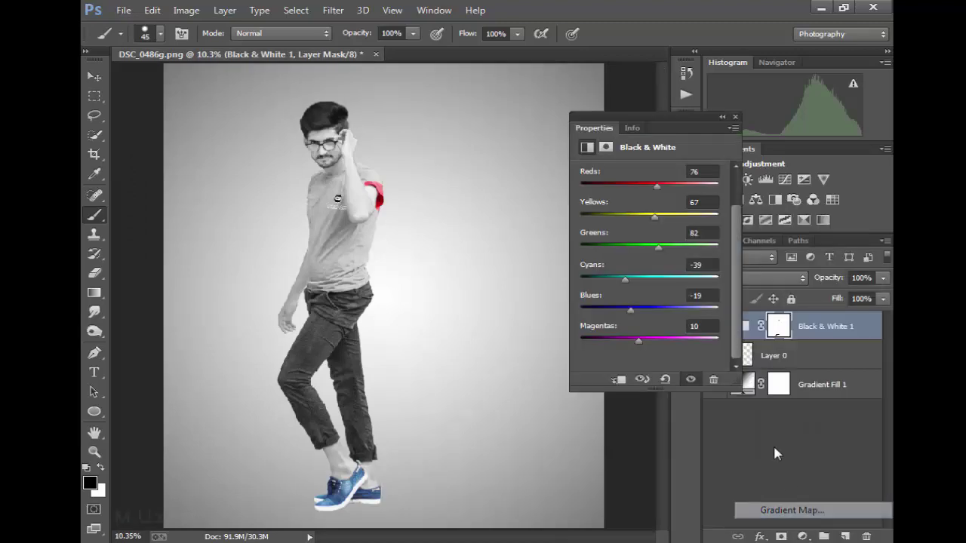
{"action": "left_click", "coordinate": [669, 185]}
{"action": "left_click", "coordinate": [824, 73]}
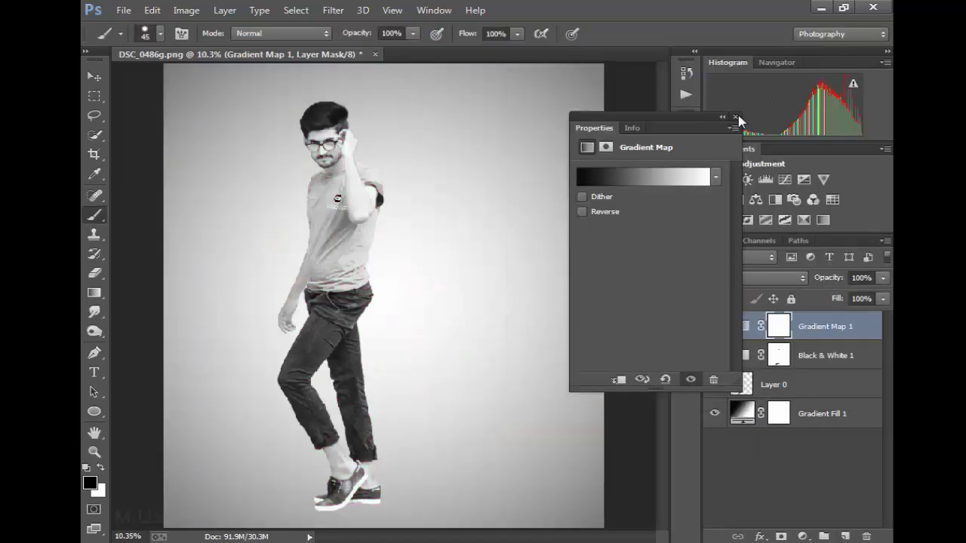
{"action": "left_click", "coordinate": [714, 326]}
{"action": "left_click", "coordinate": [713, 326]}
{"action": "left_click", "coordinate": [712, 326]}
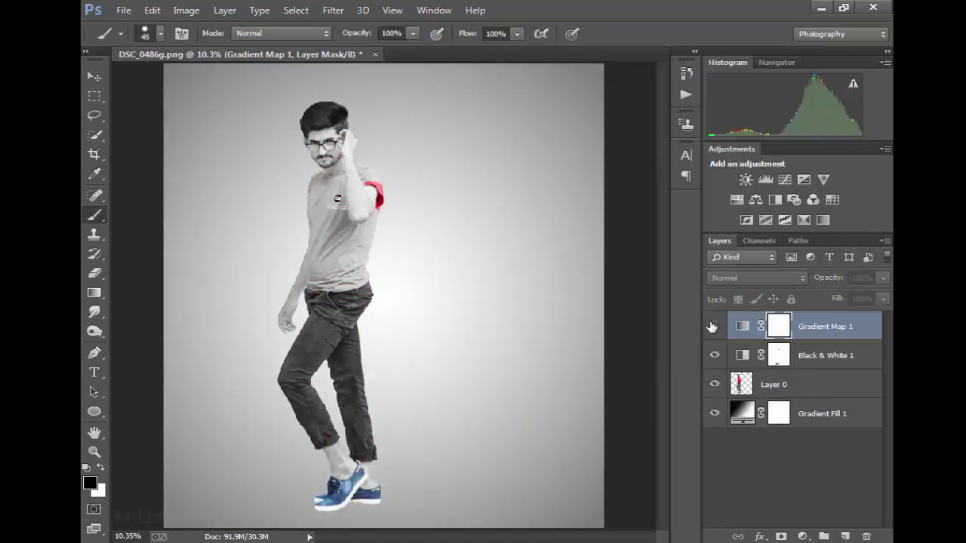
Clip Gradient Map 1 and Black & White 1 to Layer 0 with the gradient map visible
{"action": "left_click", "coordinate": [807, 339], "text": "alt"}
{"action": "left_click", "coordinate": [810, 368], "text": "alt"}
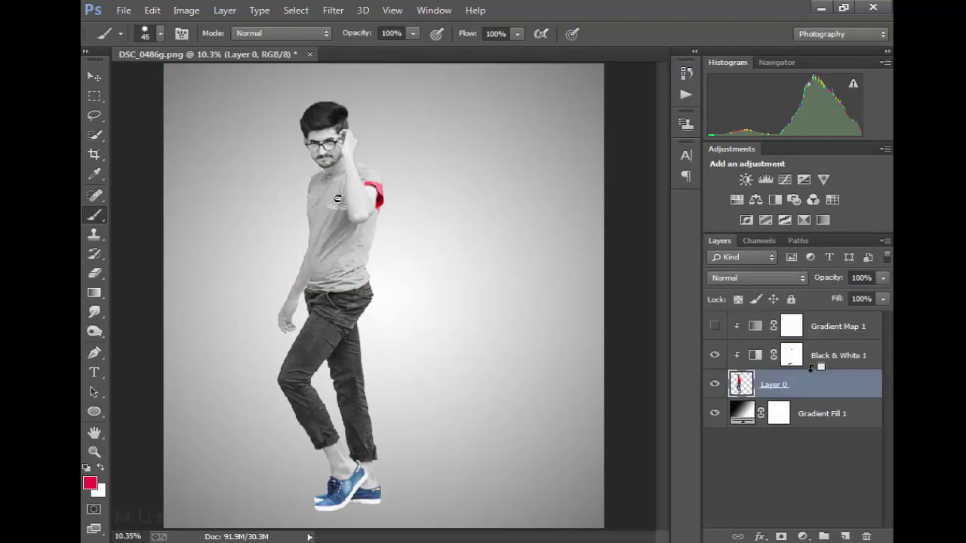
{"action": "left_click", "coordinate": [714, 327]}
Paint black on the Gradient Map 1 mask to bring back the shoes' blue
{"action": "left_click", "coordinate": [794, 327]}
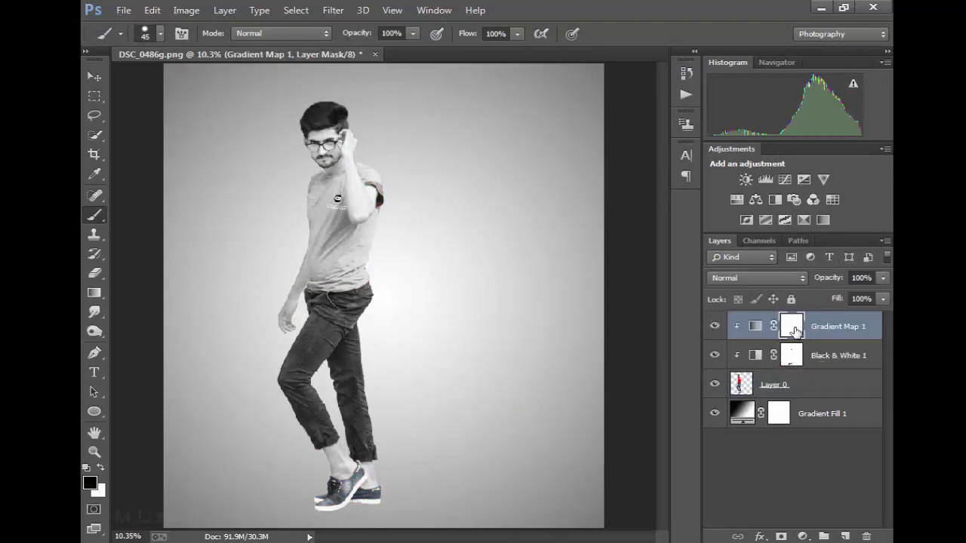
{"action": "scroll", "coordinate": [383, 416], "scroll_direction": "up", "scroll_amount": 2}
{"action": "scroll", "coordinate": [370, 392], "scroll_direction": "up", "scroll_amount": 2}
{"action": "scroll", "coordinate": [354, 362], "scroll_direction": "up", "scroll_amount": 2}
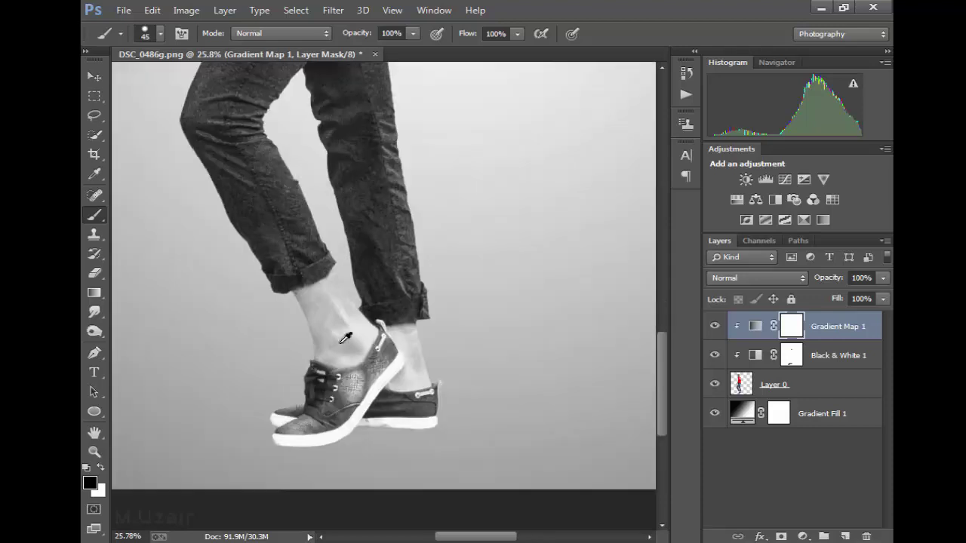
{"action": "scroll", "coordinate": [347, 367], "scroll_direction": "up", "scroll_amount": 1}
{"action": "scroll", "coordinate": [344, 365], "scroll_direction": "up", "scroll_amount": 1}
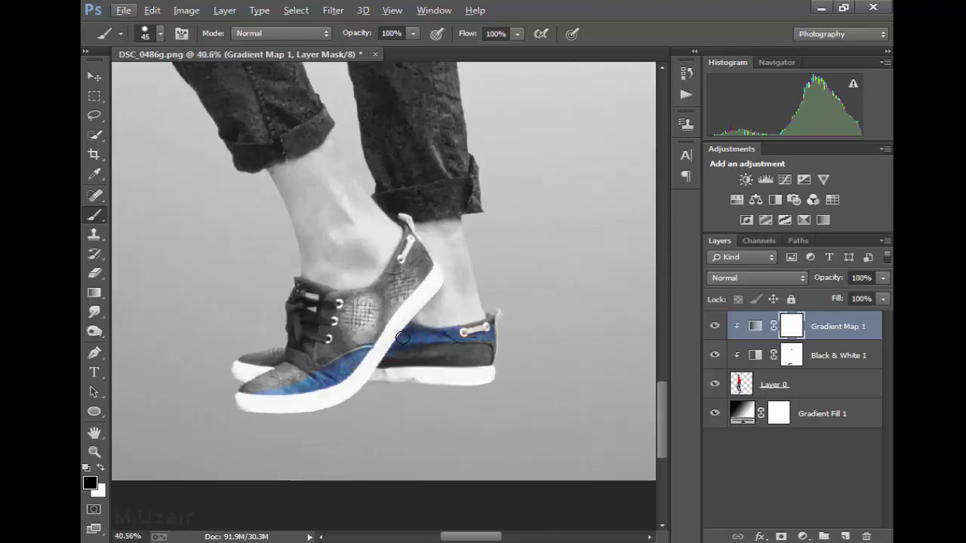
{"action": "mouse_move", "coordinate": [482, 359]}
{"action": "left_mouse_down"}
{"action": "mouse_move", "coordinate": [325, 343]}
{"action": "mouse_move", "coordinate": [411, 279]}
{"action": "mouse_move", "coordinate": [400, 237]}
{"action": "mouse_move", "coordinate": [397, 389]}
{"action": "left_mouse_up"}
{"action": "key", "text": "ctrl+z"}
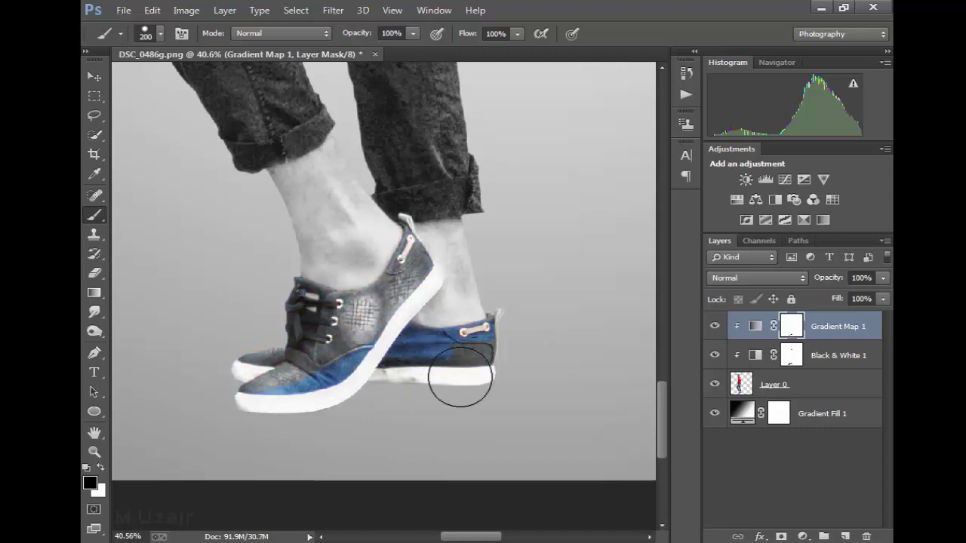
{"action": "mouse_move", "coordinate": [460, 378]}
{"action": "left_mouse_down"}
{"action": "mouse_move", "coordinate": [312, 387]}
{"action": "mouse_move", "coordinate": [280, 321]}
{"action": "mouse_move", "coordinate": [385, 332]}
{"action": "mouse_move", "coordinate": [407, 238]}
{"action": "left_mouse_up"}
With a smaller brush, restore the red on the sleeve
{"action": "key", "text": "bracketleft"}
{"action": "key", "text": "bracketleft"}
{"action": "key", "text": "bracketleft"}
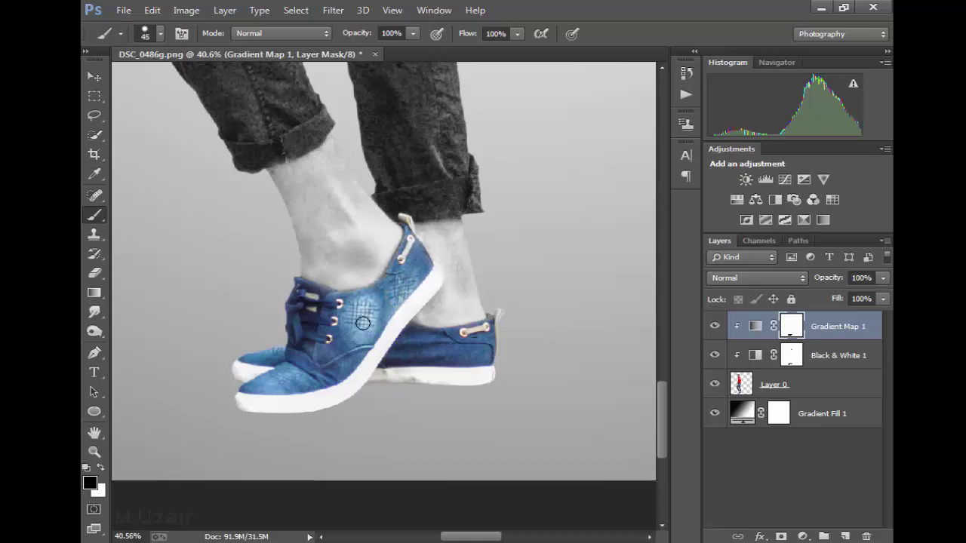
{"action": "scroll", "coordinate": [316, 370], "scroll_direction": "down", "scroll_amount": 2}
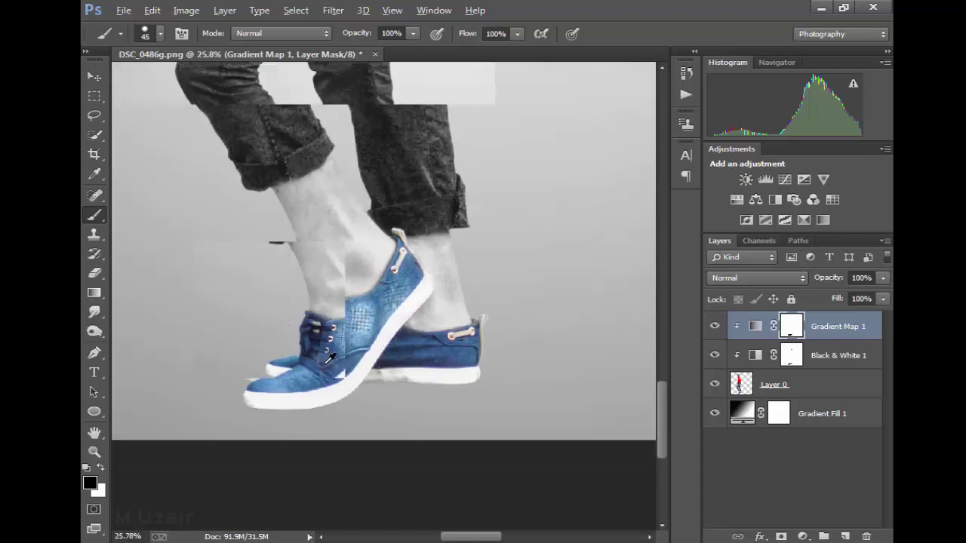
{"action": "scroll", "coordinate": [316, 369], "scroll_direction": "down", "scroll_amount": 2}
{"action": "scroll", "coordinate": [381, 292], "scroll_direction": "up", "scroll_amount": 1}
{"action": "scroll", "coordinate": [381, 292], "scroll_direction": "up", "scroll_amount": 2}
{"action": "scroll", "coordinate": [381, 292], "scroll_direction": "up", "scroll_amount": 2}
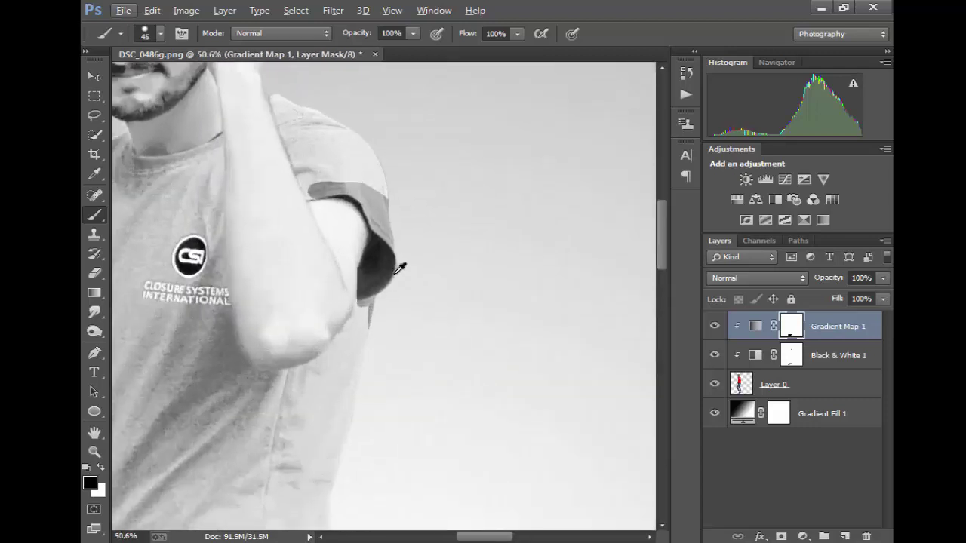
{"action": "left_click_drag", "start_coordinate": [310, 250], "coordinate": [379, 282]}
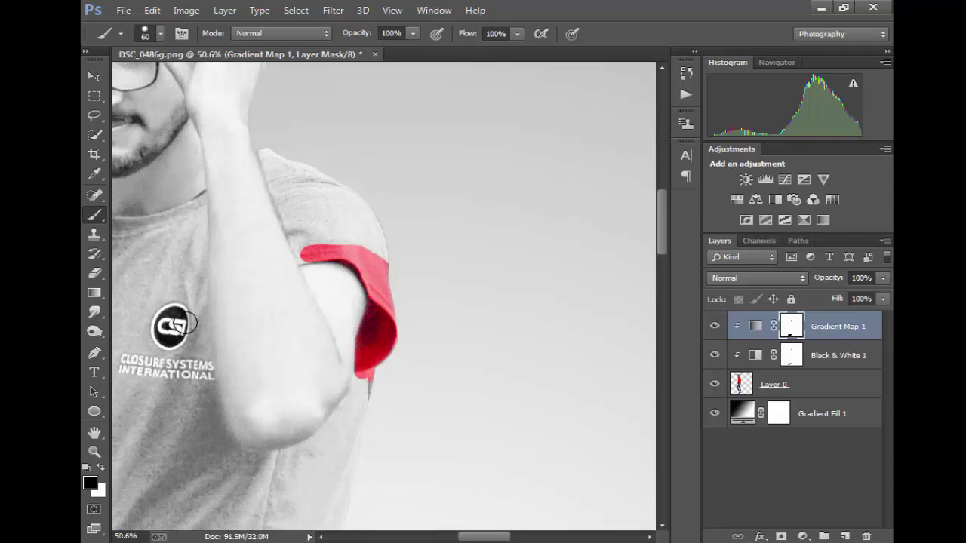
Paint the Black & White 1 mask to restore the chest logo's colours
{"action": "left_click", "coordinate": [790, 355]}
{"action": "left_click_drag", "start_coordinate": [169, 306], "coordinate": [162, 344]}
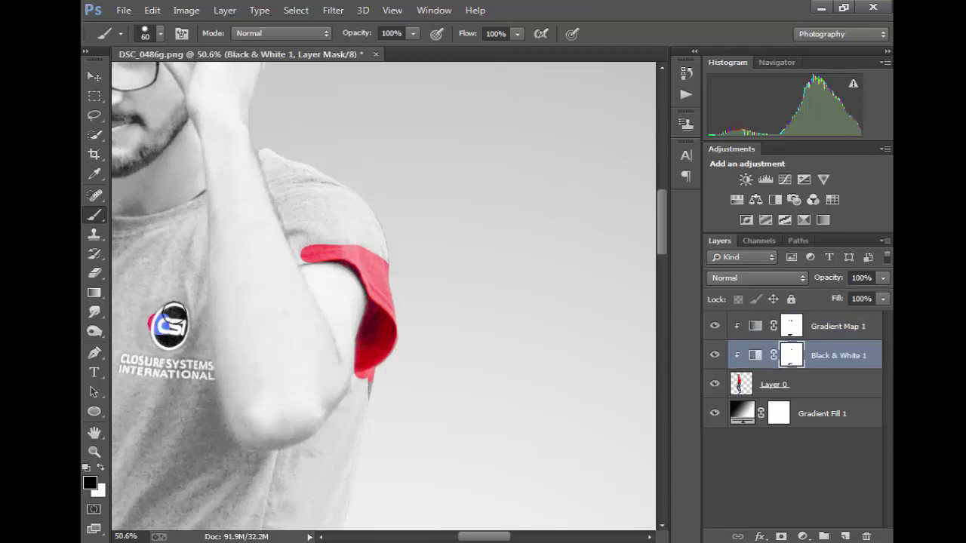
{"action": "key", "text": "ctrl+0"}
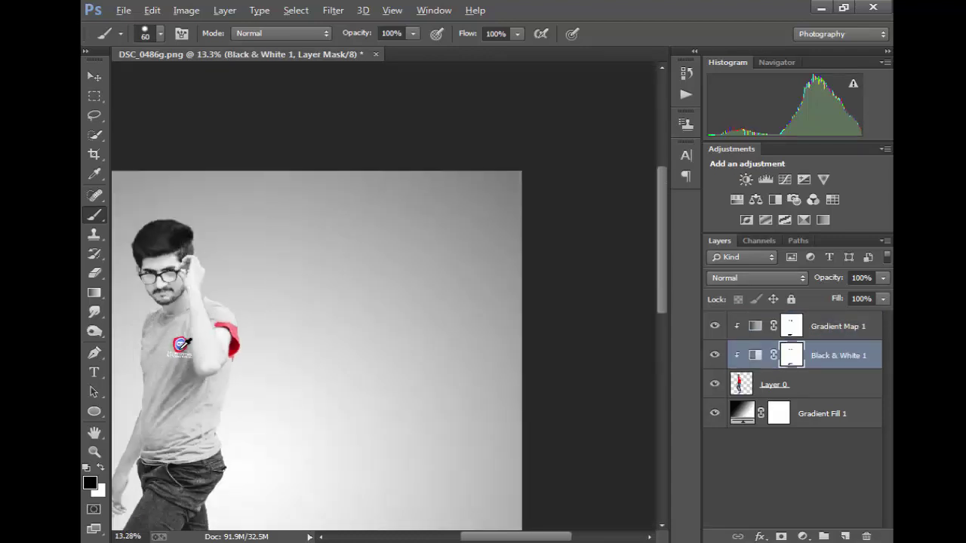
Merge Layer 0, Black & White 1 and Gradient Map 1 into one Gradient Map 1 layer
{"action": "left_click", "coordinate": [827, 385], "text": "shift"}
{"action": "left_click", "coordinate": [828, 335], "text": "shift"}
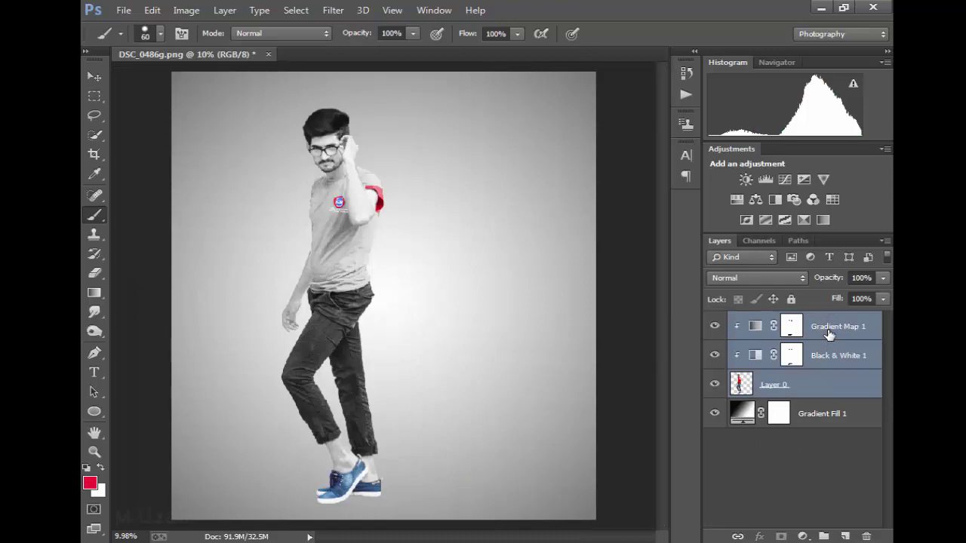
{"action": "key", "text": "ctrl+e"}
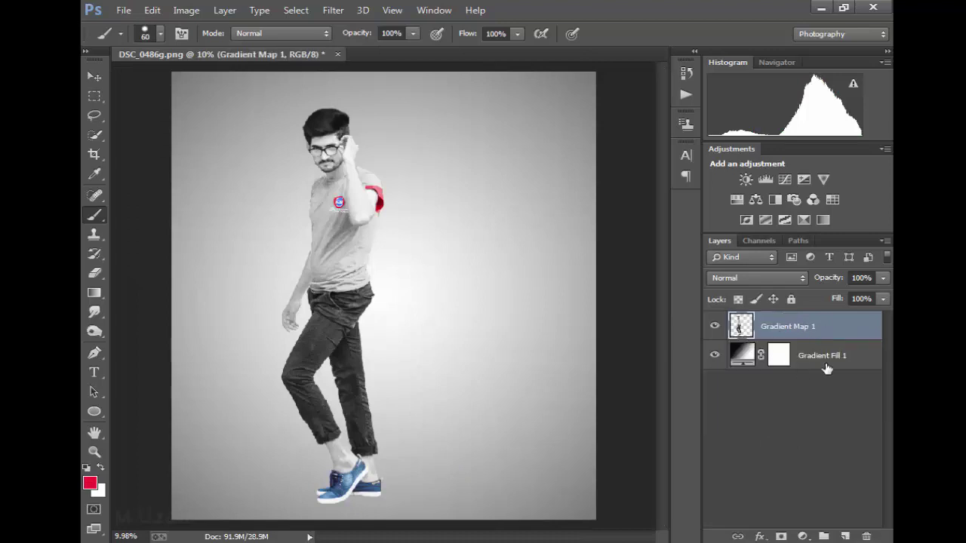
{"action": "left_click", "coordinate": [827, 368]}
{"action": "left_click", "coordinate": [94, 412]}
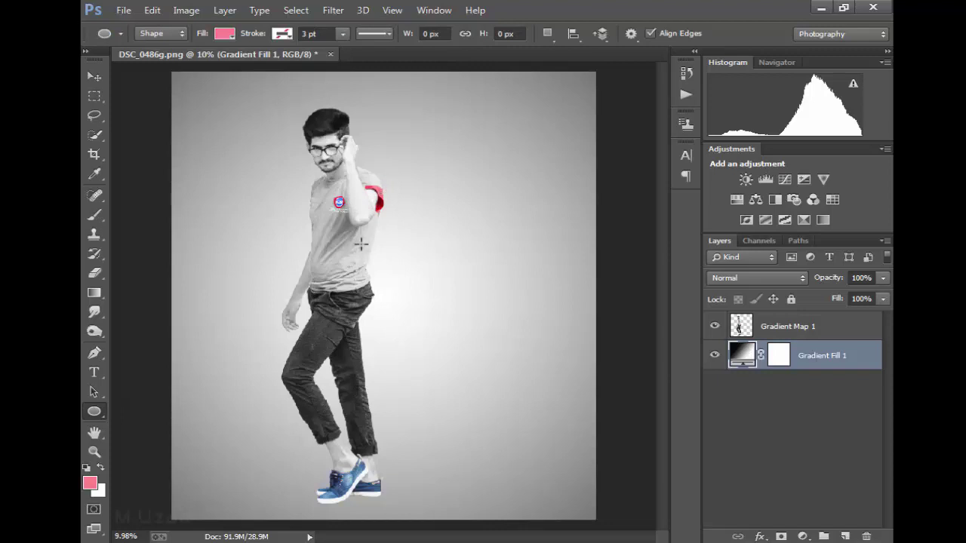
{"action": "key", "text": "ctrl+z"}
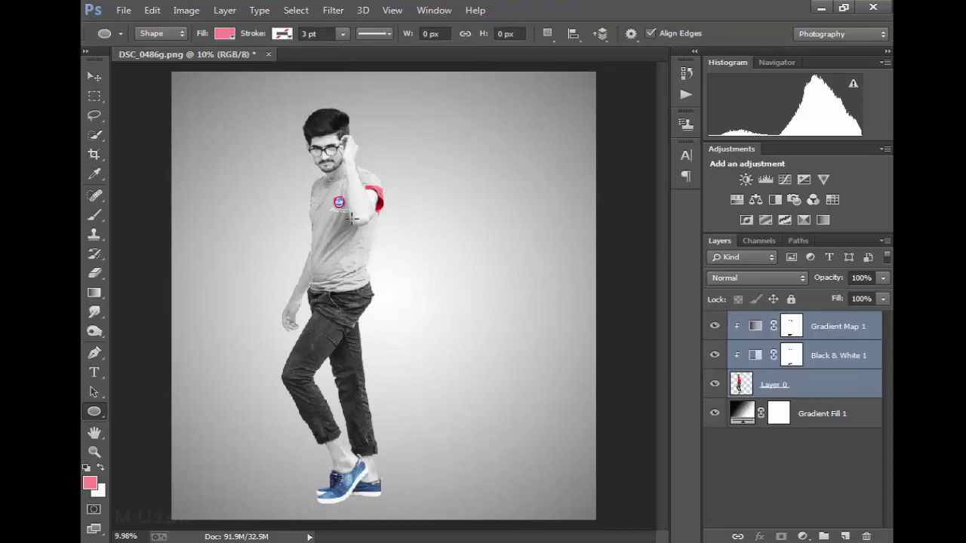
{"action": "key", "text": "ctrl+z"}
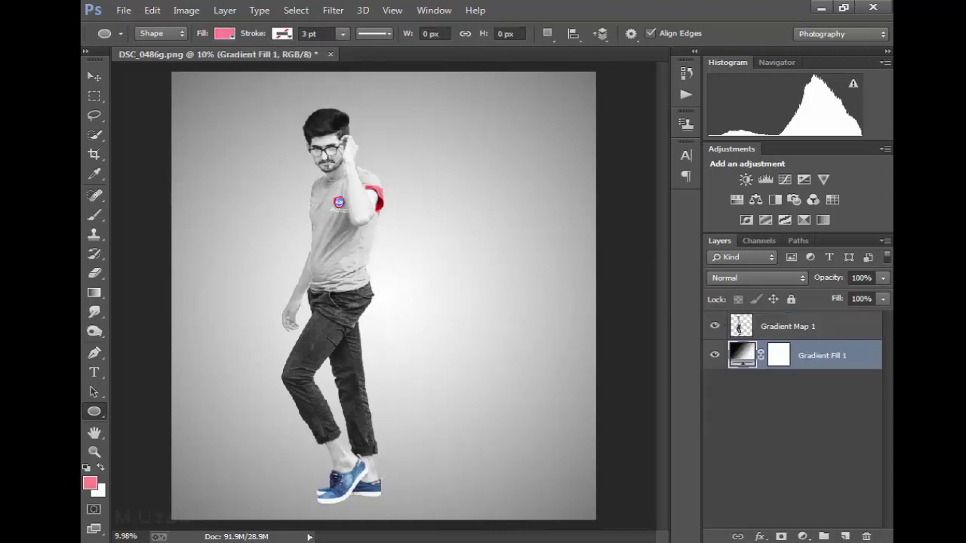
{"action": "scroll", "coordinate": [350, 207], "scroll_direction": "up", "scroll_amount": 5}
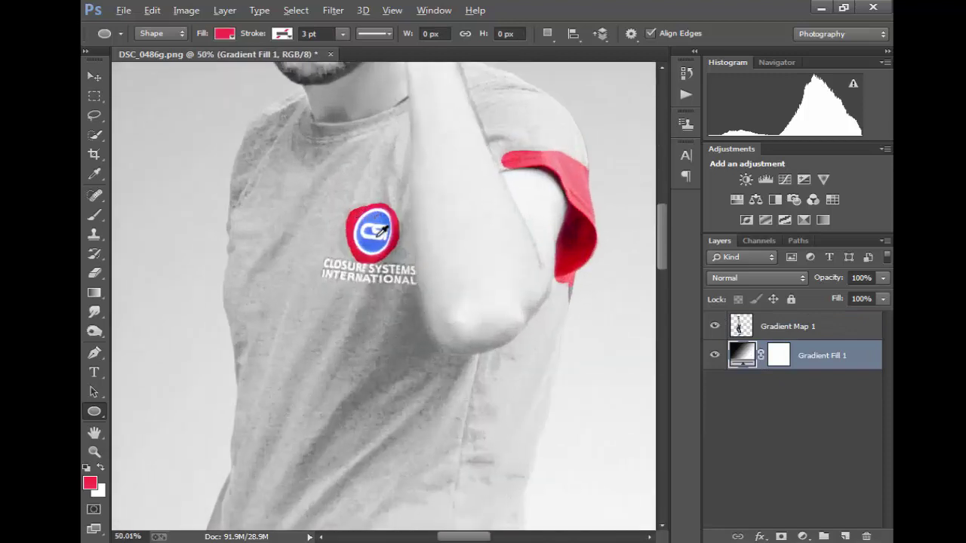
{"action": "scroll", "coordinate": [381, 231], "scroll_direction": "down", "scroll_amount": 5}
{"action": "scroll", "coordinate": [382, 231], "scroll_direction": "down", "scroll_amount": 1}
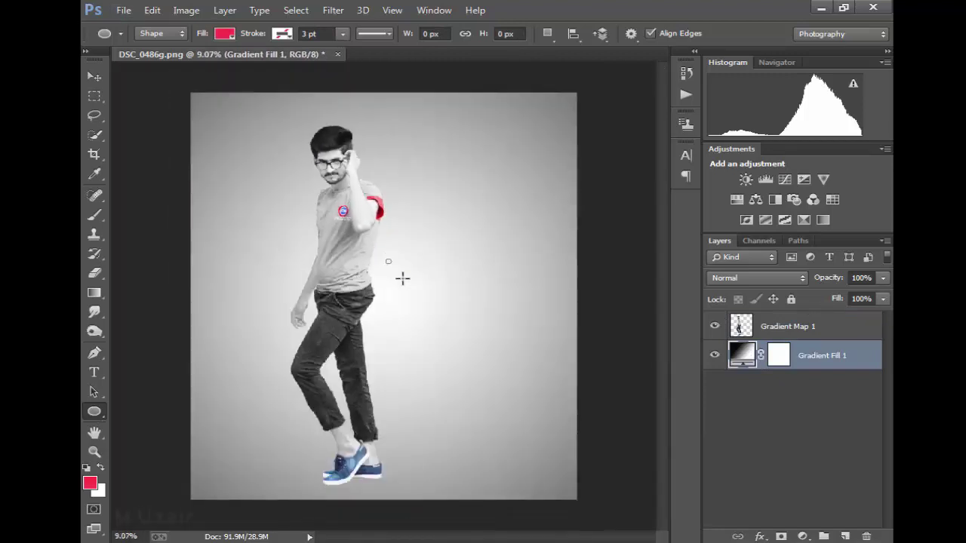
Draw a red ellipse circle and move it behind the man's torso
{"action": "left_click_drag", "start_coordinate": [386, 260], "coordinate": [524, 410]}
{"action": "left_click", "coordinate": [736, 118]}
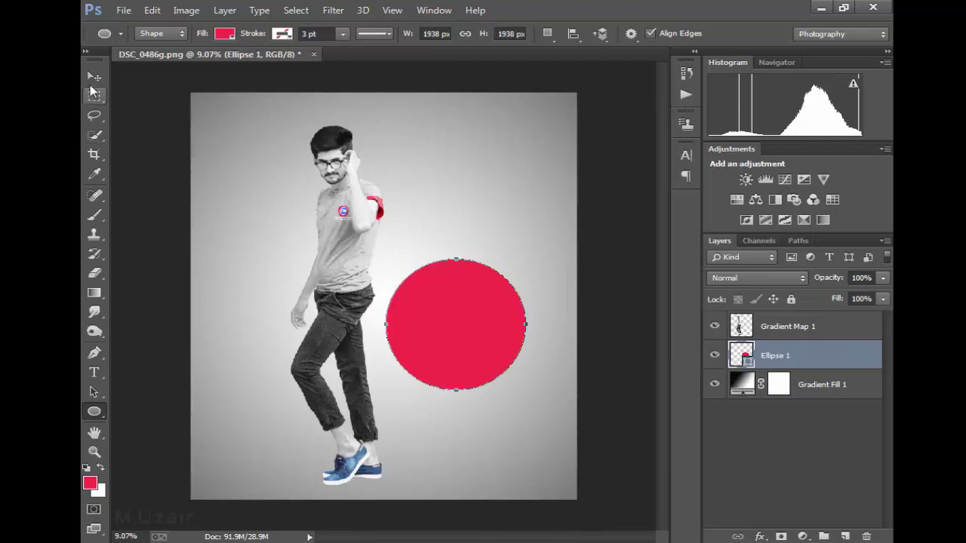
{"action": "key", "text": "v"}
{"action": "mouse_move", "coordinate": [490, 338]}
{"action": "left_mouse_down"}
{"action": "mouse_move", "coordinate": [371, 224]}
{"action": "mouse_move", "coordinate": [386, 285]}
{"action": "left_mouse_up"}
Scale the circle up to about 180%, centred on the torso
{"action": "key", "text": "ctrl+t"}
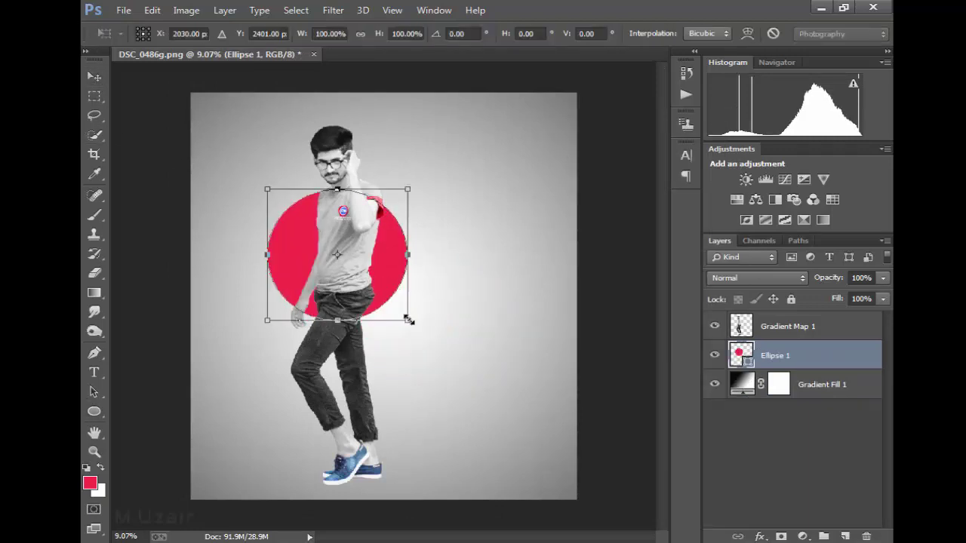
{"action": "mouse_move", "coordinate": [408, 321]}
{"action": "left_mouse_down"}
{"action": "mouse_move", "coordinate": [491, 442]}
{"action": "mouse_move", "coordinate": [457, 367]}
{"action": "left_mouse_up"}
{"action": "left_click_drag", "start_coordinate": [402, 292], "coordinate": [401, 317]}
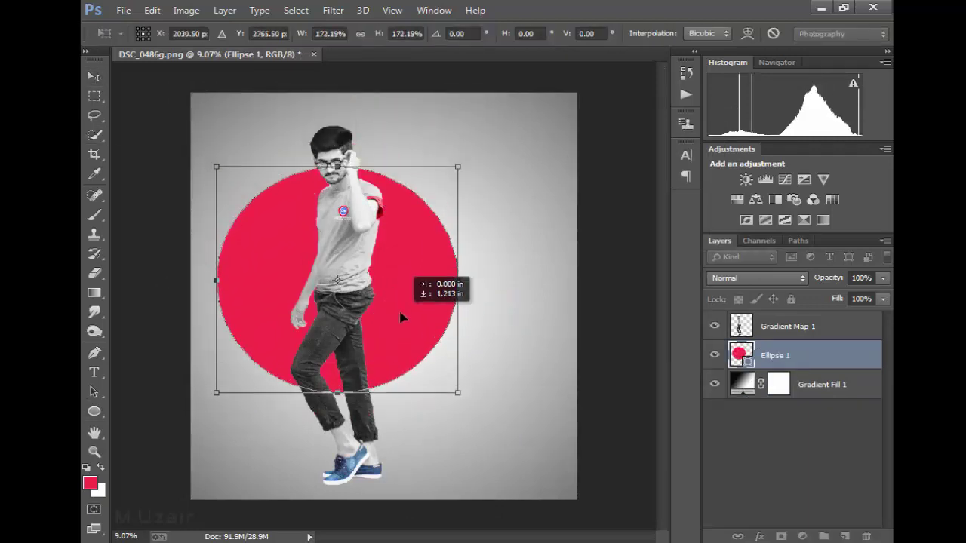
{"action": "left_click_drag", "start_coordinate": [457, 389], "coordinate": [465, 402]}
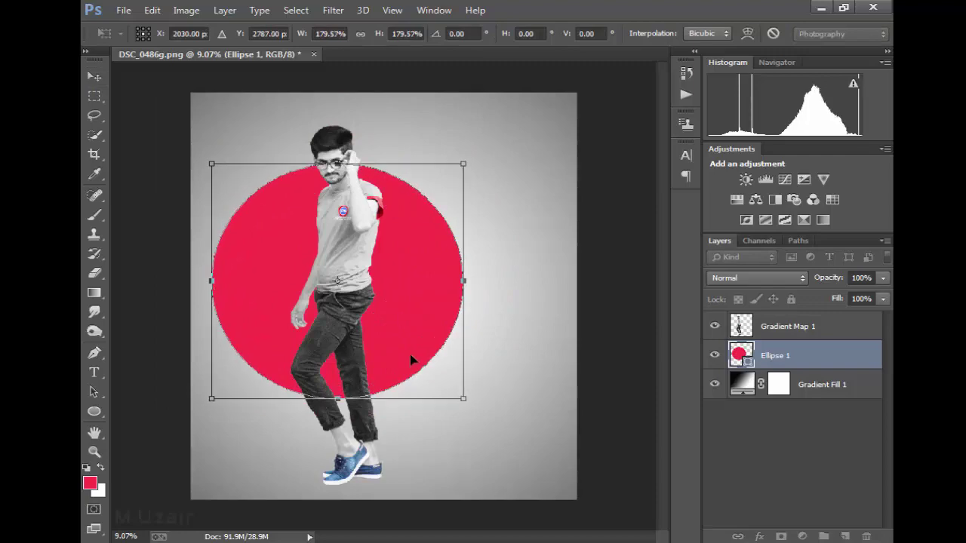
{"action": "left_click", "coordinate": [798, 35]}
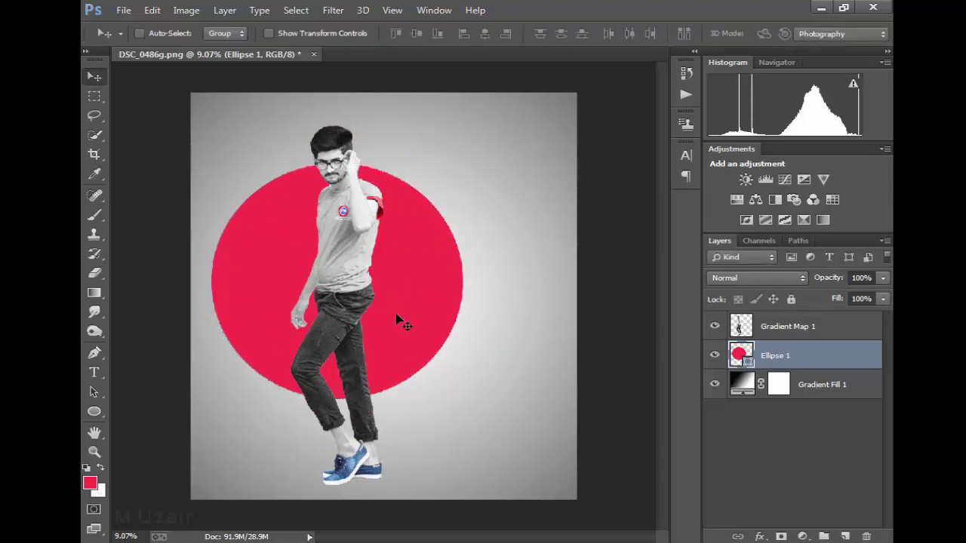
Change the Ellipse 1 circle's fill to a deeper red
{"action": "double_click", "coordinate": [838, 361]}
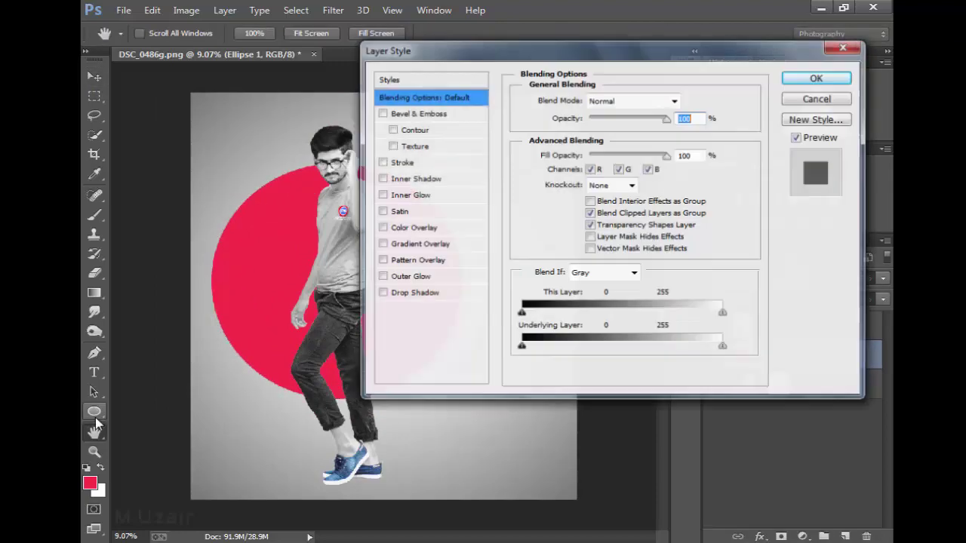
{"action": "left_click", "coordinate": [817, 98]}
{"action": "left_click", "coordinate": [93, 412]}
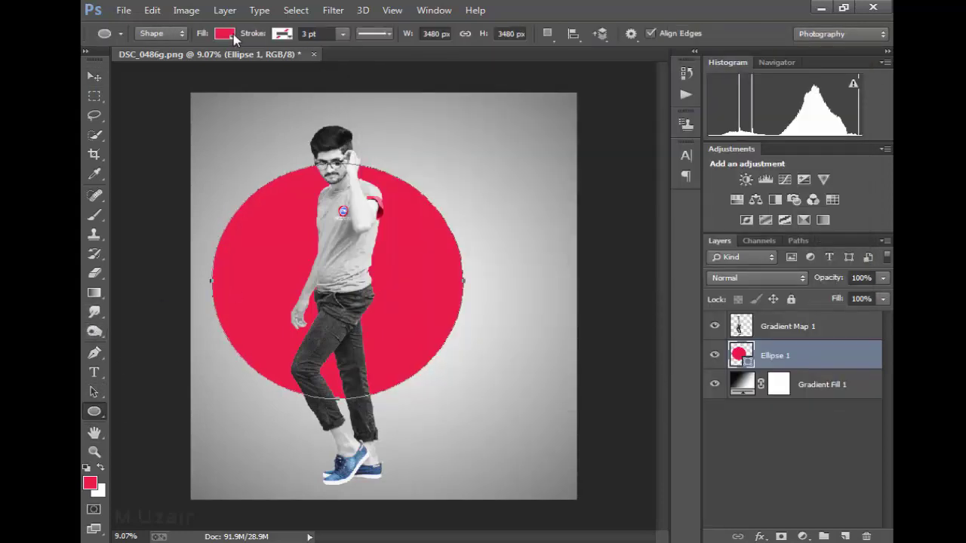
{"action": "left_click", "coordinate": [234, 35]}
{"action": "left_click", "coordinate": [301, 63]}
{"action": "left_click", "coordinate": [671, 96]}
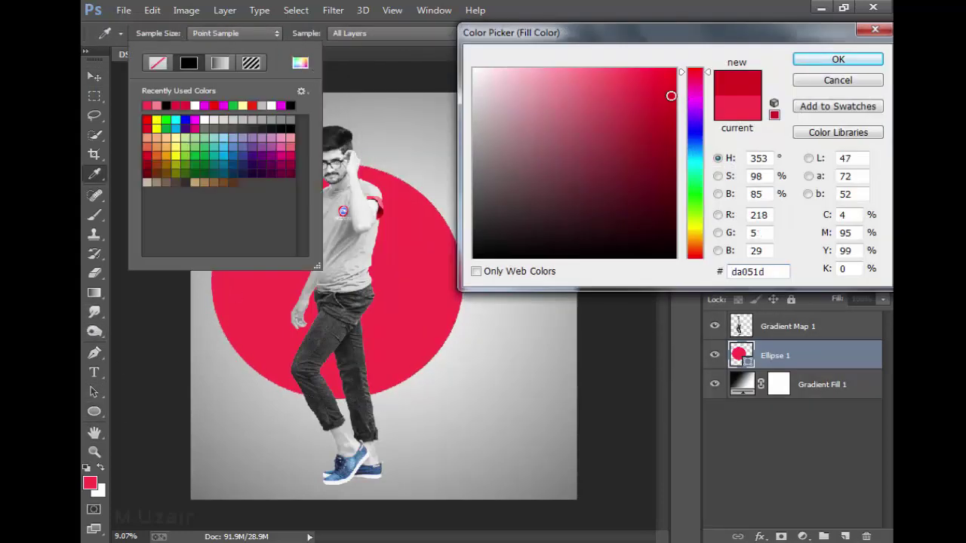
{"action": "left_click", "coordinate": [800, 60]}
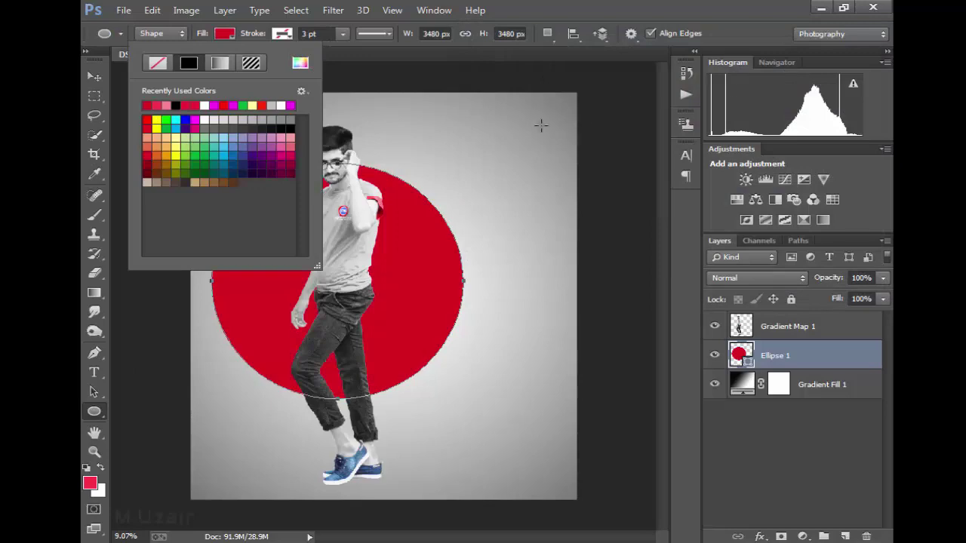
{"action": "left_click", "coordinate": [300, 63]}
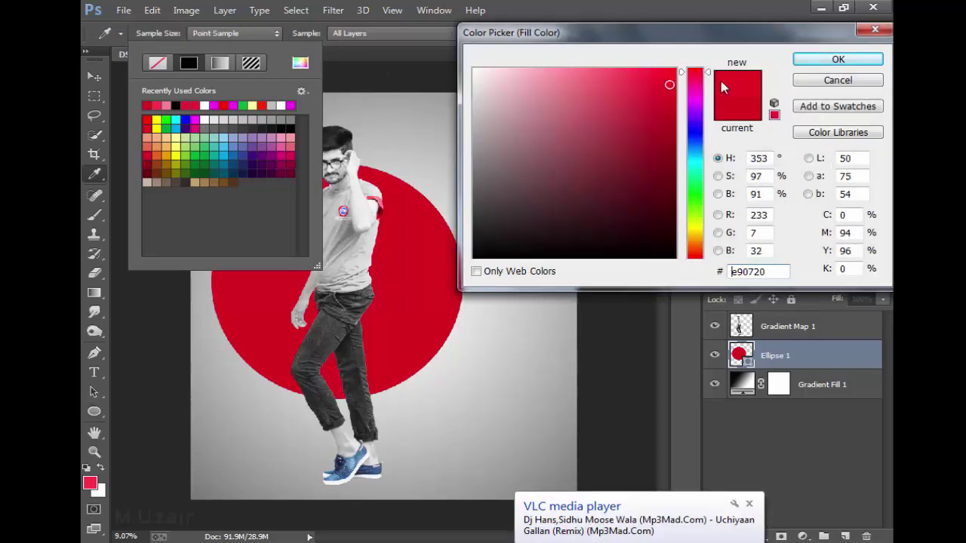
{"action": "left_click", "coordinate": [837, 59]}
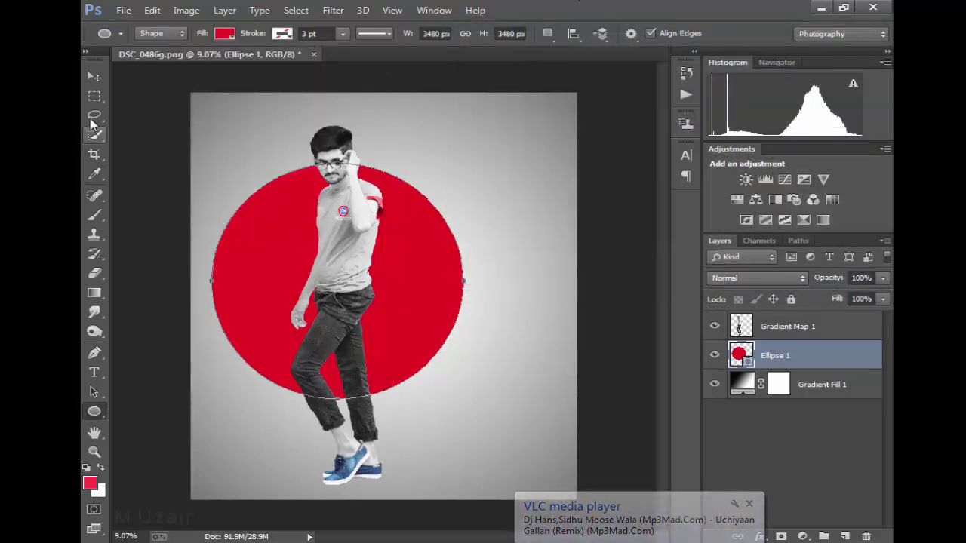
Add a layer mask to the Gradient Map 1 layer
{"action": "left_click", "coordinate": [93, 76]}
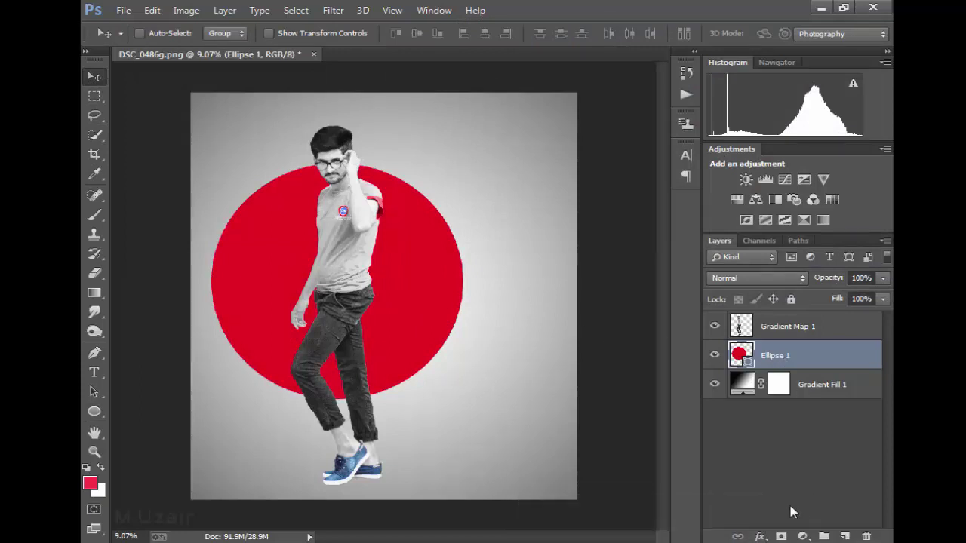
{"action": "left_click", "coordinate": [786, 335]}
{"action": "left_click", "coordinate": [781, 536]}
With a size-400 brush, mask the shirt's upper part to reveal the red circle
{"action": "key", "text": "b"}
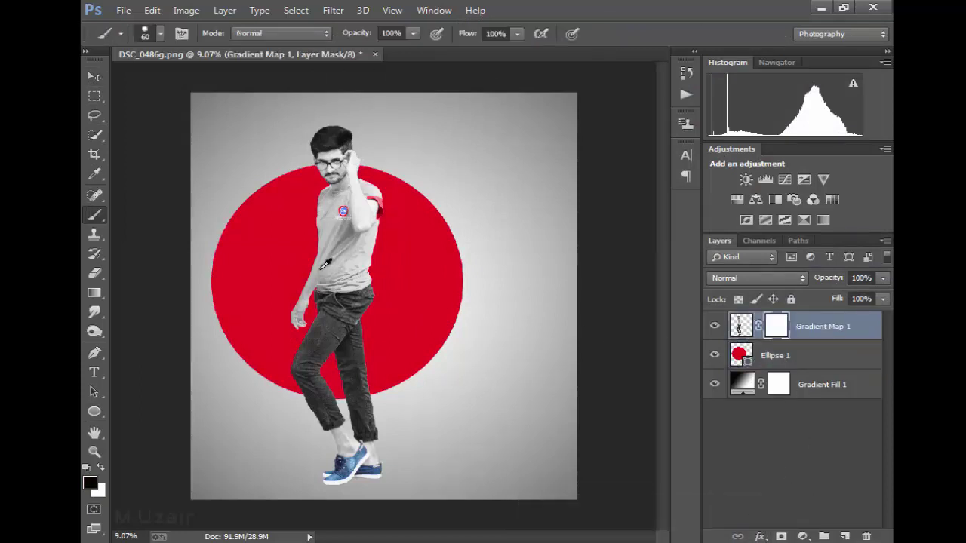
{"action": "scroll", "coordinate": [351, 268], "scroll_direction": "up", "scroll_amount": 3}
{"action": "scroll", "coordinate": [340, 249], "scroll_direction": "up", "scroll_amount": 3}
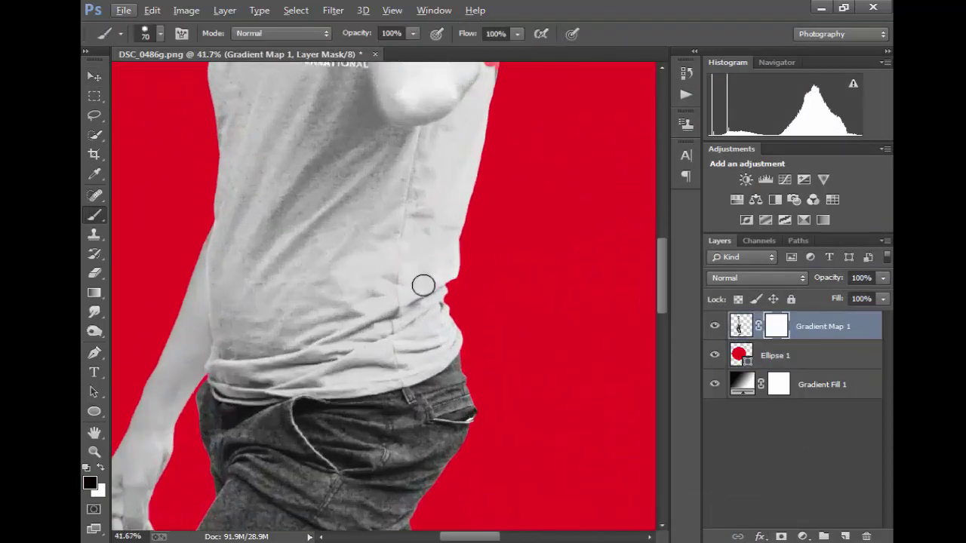
{"action": "key", "text": "bracketright"}
{"action": "key", "text": "bracketright"}
{"action": "key", "text": "bracketright"}
{"action": "mouse_move", "coordinate": [370, 257]}
{"action": "left_mouse_down"}
{"action": "mouse_move", "coordinate": [315, 164]}
{"action": "mouse_move", "coordinate": [496, 194]}
{"action": "mouse_move", "coordinate": [399, 301]}
{"action": "mouse_move", "coordinate": [363, 320]}
{"action": "mouse_move", "coordinate": [371, 330]}
{"action": "mouse_move", "coordinate": [332, 336]}
{"action": "mouse_move", "coordinate": [280, 280]}
{"action": "mouse_move", "coordinate": [280, 227]}
{"action": "mouse_move", "coordinate": [211, 147]}
{"action": "mouse_move", "coordinate": [242, 147]}
{"action": "left_mouse_up"}
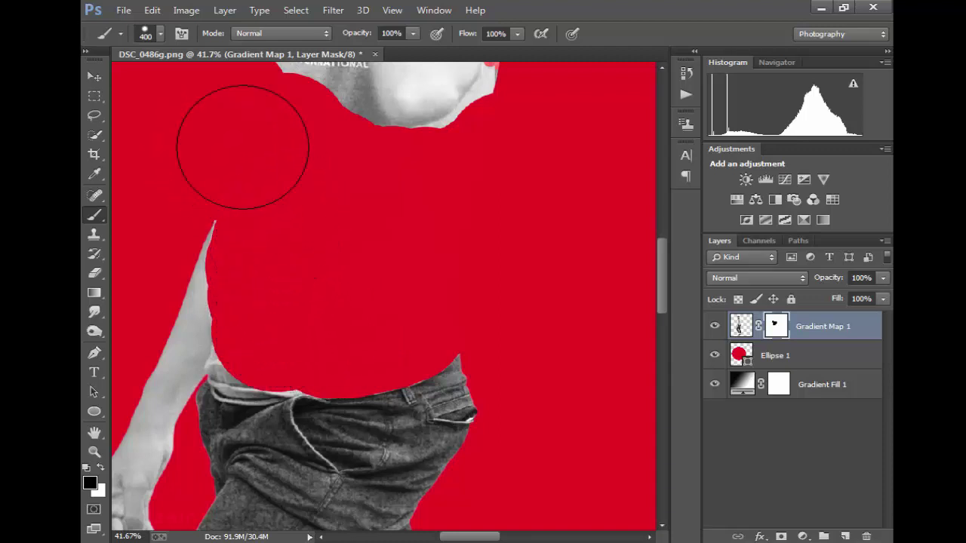
With a size-60 brush, hide the grey strip along the shirt's edge
{"action": "key", "text": "bracketleft"}
{"action": "key", "text": "bracketleft"}
{"action": "key", "text": "bracketleft"}
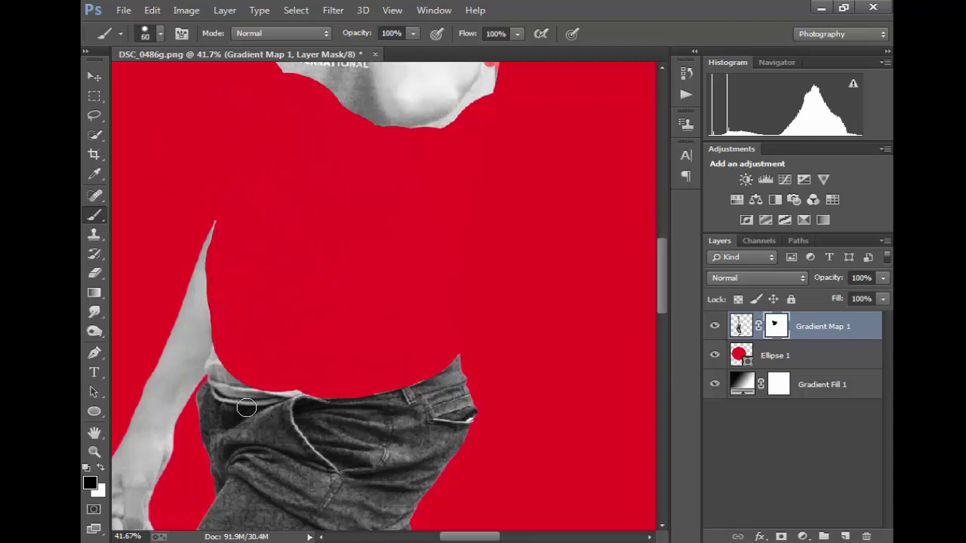
{"action": "scroll", "coordinate": [246, 408], "scroll_direction": "up", "scroll_amount": 3, "text": "alt"}
{"action": "mouse_move", "coordinate": [208, 264]}
{"action": "left_mouse_down"}
{"action": "mouse_move", "coordinate": [216, 314]}
{"action": "mouse_move", "coordinate": [286, 314]}
{"action": "left_mouse_up"}
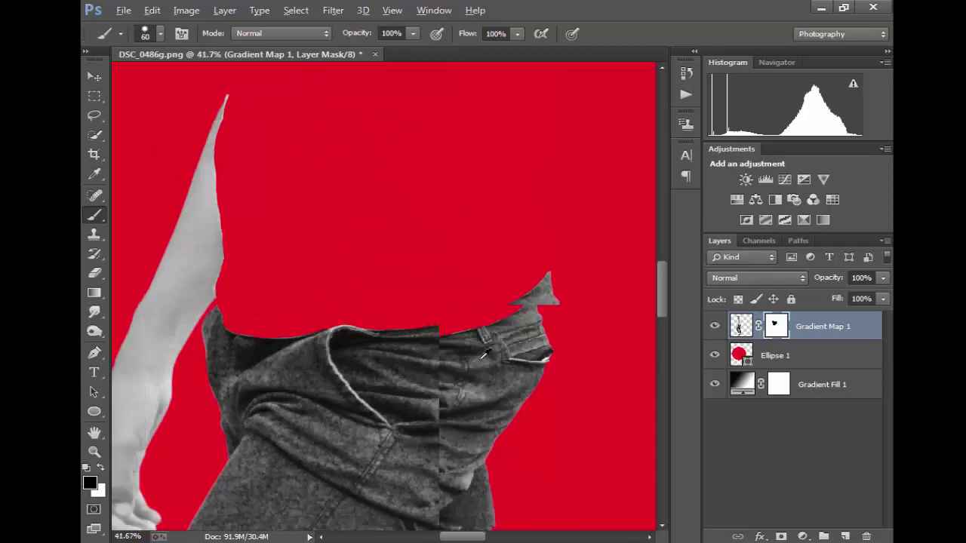
{"action": "scroll", "coordinate": [515, 274], "scroll_direction": "up", "scroll_amount": 5}
{"action": "scroll", "coordinate": [433, 173], "scroll_direction": "up", "scroll_amount": 4, "text": "alt"}
{"action": "scroll", "coordinate": [416, 189], "scroll_direction": "up", "scroll_amount": 2, "text": "alt"}
Mask along the chin edge and the background by the shoulder
{"action": "key", "text": "bracketleft"}
{"action": "key", "text": "bracketleft"}
{"action": "key", "text": "bracketleft"}
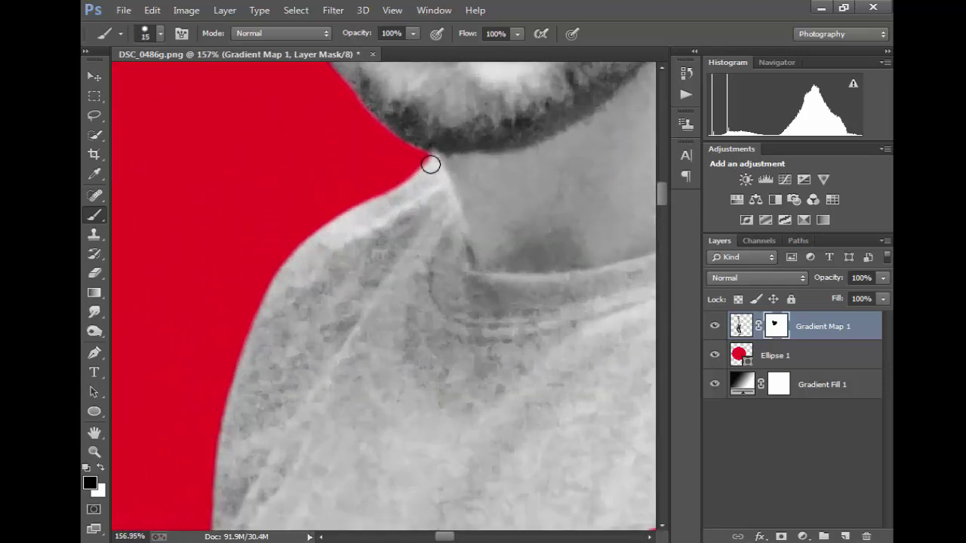
{"action": "left_click_drag", "start_coordinate": [435, 173], "coordinate": [466, 272]}
{"action": "key", "text": "bracketright"}
{"action": "key", "text": "bracketright"}
{"action": "key", "text": "bracketright"}
{"action": "mouse_move", "coordinate": [431, 190]}
{"action": "left_mouse_down"}
{"action": "mouse_move", "coordinate": [350, 213]}
{"action": "mouse_move", "coordinate": [313, 246]}
{"action": "mouse_move", "coordinate": [410, 334]}
{"action": "mouse_move", "coordinate": [286, 274]}
{"action": "mouse_move", "coordinate": [227, 464]}
{"action": "left_mouse_up"}
{"action": "scroll", "coordinate": [410, 334], "scroll_direction": "down", "scroll_amount": 3}
{"action": "scroll", "coordinate": [287, 274], "scroll_direction": "down", "scroll_amount": 3}
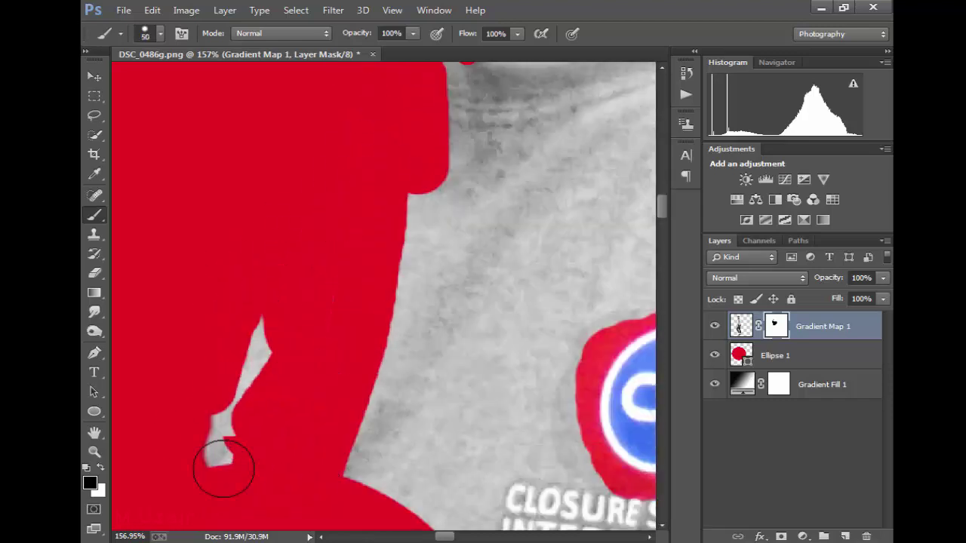
Continue masking around the shoulder and touch up the collar with a size-10 brush
{"action": "mouse_move", "coordinate": [407, 302]}
{"action": "left_mouse_down"}
{"action": "mouse_move", "coordinate": [565, 353]}
{"action": "mouse_move", "coordinate": [521, 377]}
{"action": "mouse_move", "coordinate": [506, 222]}
{"action": "left_mouse_up"}
{"action": "scroll", "coordinate": [507, 222], "scroll_direction": "down", "scroll_amount": 3}
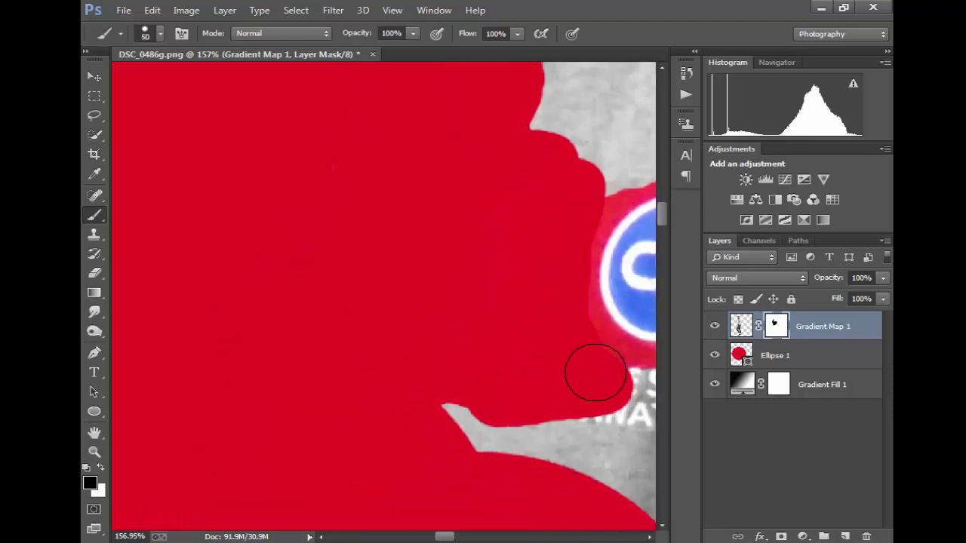
{"action": "mouse_move", "coordinate": [593, 371]}
{"action": "left_mouse_down"}
{"action": "mouse_move", "coordinate": [504, 408]}
{"action": "mouse_move", "coordinate": [621, 383]}
{"action": "left_mouse_up"}
{"action": "scroll", "coordinate": [438, 382], "scroll_direction": "up", "scroll_amount": 3}
{"action": "scroll", "coordinate": [438, 382], "scroll_direction": "up", "scroll_amount": 1}
{"action": "mouse_move", "coordinate": [437, 317]}
{"action": "left_mouse_down"}
{"action": "mouse_move", "coordinate": [471, 284]}
{"action": "mouse_move", "coordinate": [442, 347]}
{"action": "mouse_move", "coordinate": [308, 345]}
{"action": "mouse_move", "coordinate": [495, 317]}
{"action": "mouse_move", "coordinate": [380, 463]}
{"action": "left_mouse_up"}
{"action": "scroll", "coordinate": [453, 332], "scroll_direction": "up", "scroll_amount": 1}
{"action": "scroll", "coordinate": [452, 332], "scroll_direction": "right", "scroll_amount": 3}
{"action": "key", "text": "bracketleft"}
{"action": "key", "text": "bracketleft"}
{"action": "key", "text": "bracketleft"}
{"action": "scroll", "coordinate": [505, 319], "scroll_direction": "up", "scroll_amount": 1}
{"action": "left_click_drag", "start_coordinate": [521, 277], "coordinate": [519, 330]}
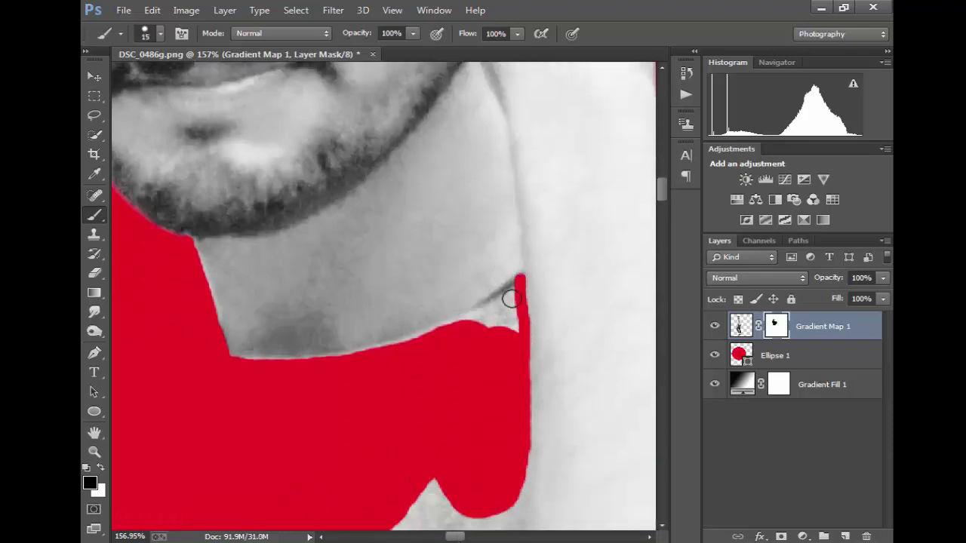
Paint the mask around the collar and shoulder, growing the brush to 20 then 30
{"action": "mouse_move", "coordinate": [520, 279]}
{"action": "left_mouse_down"}
{"action": "mouse_move", "coordinate": [464, 319]}
{"action": "mouse_move", "coordinate": [509, 305]}
{"action": "left_mouse_up"}
{"action": "key", "text": "bracketright"}
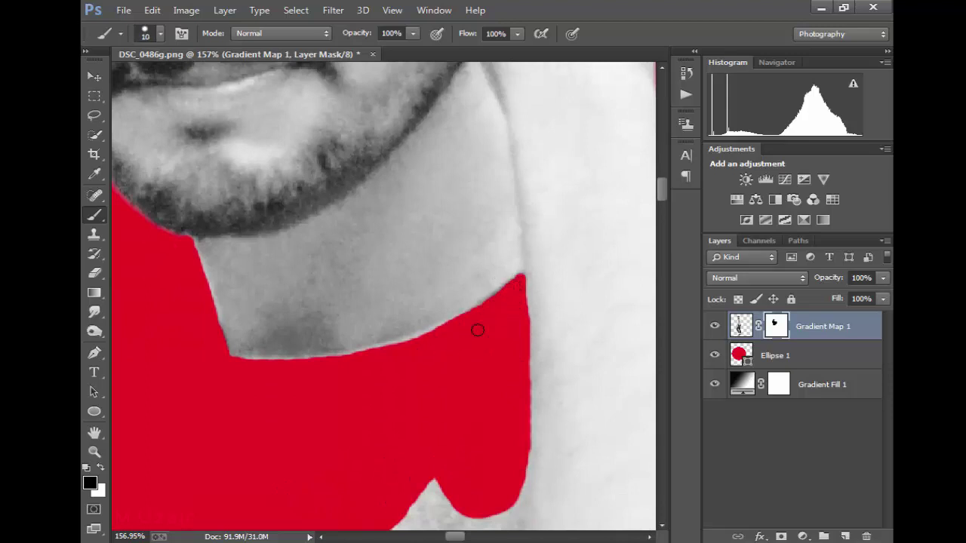
{"action": "scroll", "coordinate": [478, 329], "scroll_direction": "down", "scroll_amount": 3}
{"action": "key", "text": "bracketright"}
{"action": "key", "text": "bracketright"}
{"action": "mouse_move", "coordinate": [431, 207]}
{"action": "left_mouse_down"}
{"action": "mouse_move", "coordinate": [352, 319]}
{"action": "mouse_move", "coordinate": [494, 173]}
{"action": "mouse_move", "coordinate": [507, 204]}
{"action": "mouse_move", "coordinate": [461, 305]}
{"action": "left_mouse_up"}
{"action": "scroll", "coordinate": [367, 295], "scroll_direction": "down", "scroll_amount": 3}
{"action": "mouse_move", "coordinate": [494, 163]}
{"action": "left_mouse_down"}
{"action": "mouse_move", "coordinate": [487, 281]}
{"action": "mouse_move", "coordinate": [478, 224]}
{"action": "left_mouse_up"}
{"action": "left_click_drag", "start_coordinate": [514, 150], "coordinate": [495, 321]}
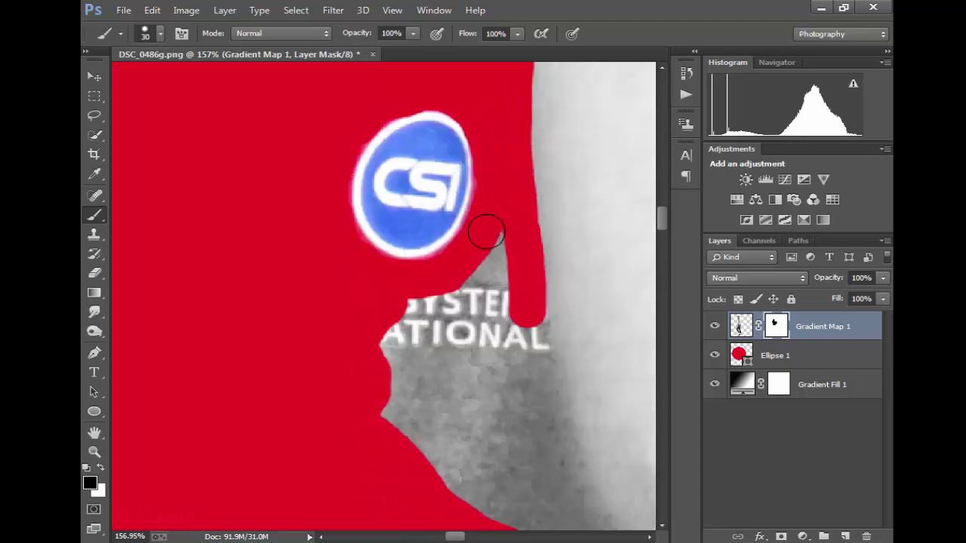
{"action": "scroll", "coordinate": [452, 302], "scroll_direction": "down", "scroll_amount": 5}
{"action": "mouse_move", "coordinate": [377, 280]}
{"action": "left_mouse_down"}
{"action": "mouse_move", "coordinate": [524, 231]}
{"action": "mouse_move", "coordinate": [417, 282]}
{"action": "mouse_move", "coordinate": [533, 237]}
{"action": "mouse_move", "coordinate": [535, 362]}
{"action": "left_mouse_up"}
With a 40 px brush, mask the sleeve band and background along the arm's edge
{"action": "key", "text": "bracketright"}
{"action": "scroll", "coordinate": [524, 231], "scroll_direction": "down", "scroll_amount": 1}
{"action": "scroll", "coordinate": [535, 362], "scroll_direction": "down", "scroll_amount": 5}
{"action": "scroll", "coordinate": [337, 363], "scroll_direction": "up", "scroll_amount": 4}
{"action": "left_click_drag", "start_coordinate": [337, 363], "coordinate": [491, 370]}
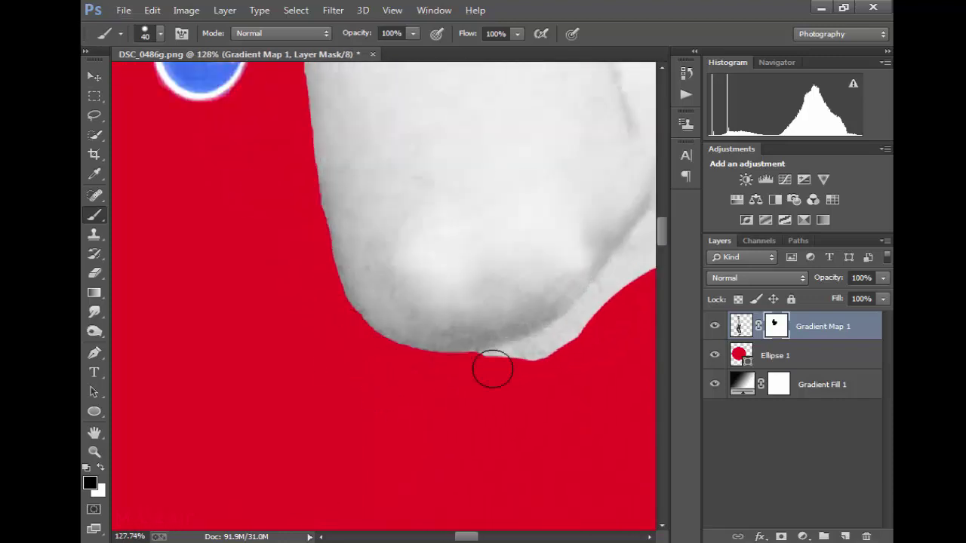
{"action": "scroll", "coordinate": [491, 370], "scroll_direction": "up", "scroll_amount": 3}
{"action": "left_click_drag", "start_coordinate": [610, 395], "coordinate": [484, 514]}
{"action": "left_click_drag", "start_coordinate": [484, 537], "coordinate": [474, 537]}
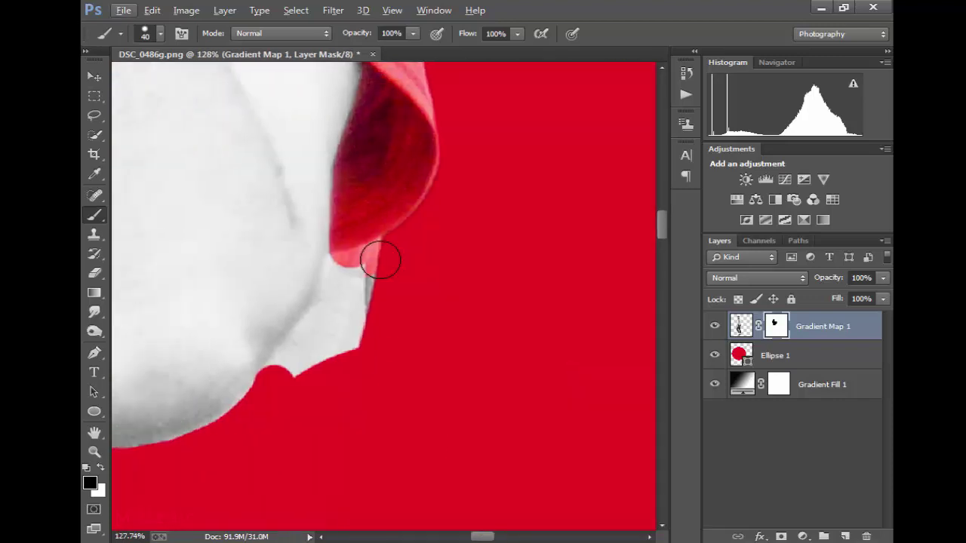
Continue masking along the arm's edge and cover the white sliver beside the sleeve
{"action": "left_click_drag", "start_coordinate": [374, 260], "coordinate": [279, 384]}
{"action": "scroll", "coordinate": [278, 383], "scroll_direction": "up", "scroll_amount": 1}
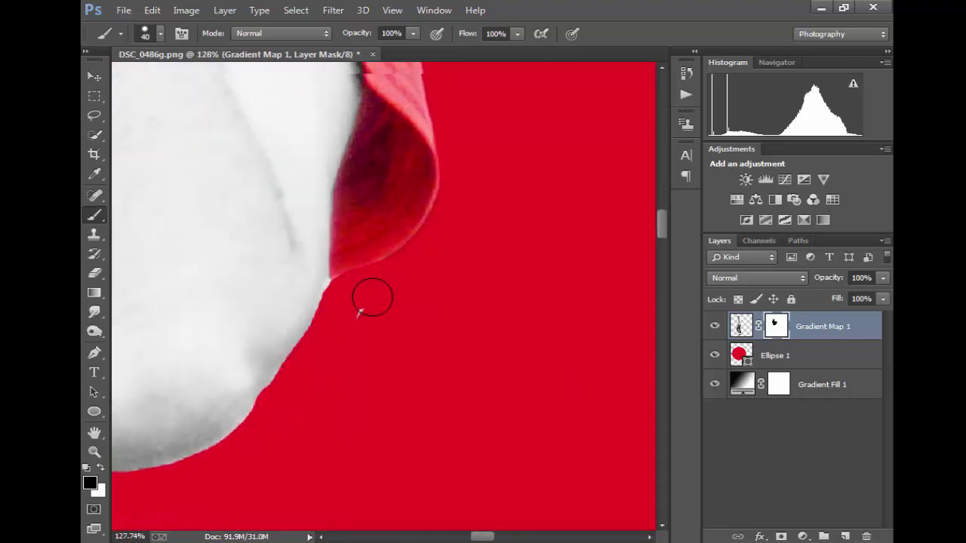
{"action": "left_click_drag", "start_coordinate": [332, 355], "coordinate": [342, 298]}
{"action": "scroll", "coordinate": [337, 291], "scroll_direction": "up", "scroll_amount": 3}
{"action": "scroll", "coordinate": [423, 307], "scroll_direction": "up", "scroll_amount": 3}
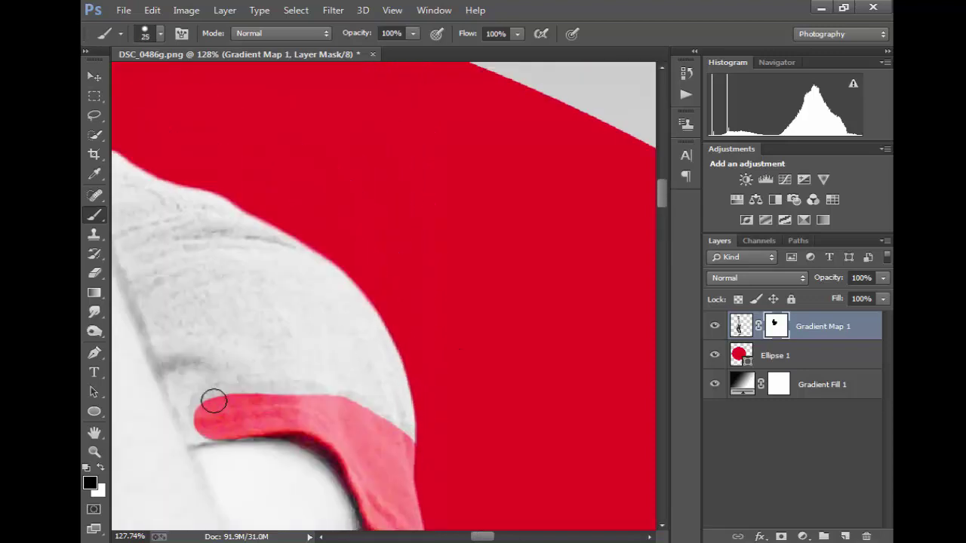
{"action": "scroll", "coordinate": [385, 410], "scroll_direction": "down", "scroll_amount": 4}
{"action": "mouse_move", "coordinate": [340, 395]}
{"action": "left_mouse_down"}
{"action": "mouse_move", "coordinate": [411, 408]}
{"action": "mouse_move", "coordinate": [431, 483]}
{"action": "mouse_move", "coordinate": [347, 340]}
{"action": "mouse_move", "coordinate": [364, 372]}
{"action": "mouse_move", "coordinate": [399, 355]}
{"action": "mouse_move", "coordinate": [378, 382]}
{"action": "mouse_move", "coordinate": [328, 258]}
{"action": "mouse_move", "coordinate": [258, 306]}
{"action": "mouse_move", "coordinate": [308, 259]}
{"action": "left_mouse_up"}
Mask the grey gap along the raised arm, finishing the last sliver with a smaller brush
{"action": "key", "text": "bracketright"}
{"action": "key", "text": "bracketright"}
{"action": "scroll", "coordinate": [356, 233], "scroll_direction": "down", "scroll_amount": 3}
{"action": "scroll", "coordinate": [339, 244], "scroll_direction": "down", "scroll_amount": 3}
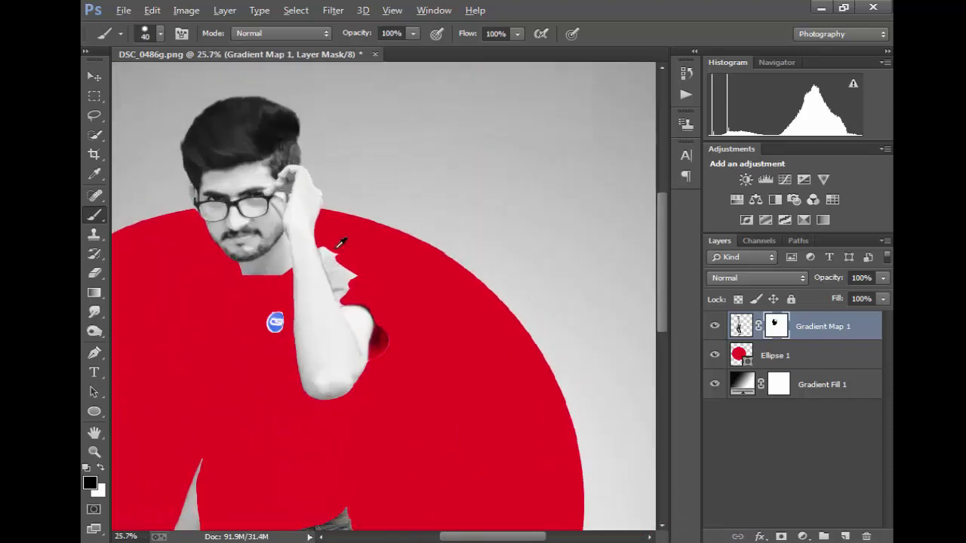
{"action": "scroll", "coordinate": [282, 123], "scroll_direction": "up", "scroll_amount": 6}
{"action": "mouse_move", "coordinate": [281, 123]}
{"action": "left_mouse_down"}
{"action": "mouse_move", "coordinate": [302, 216]}
{"action": "mouse_move", "coordinate": [356, 360]}
{"action": "mouse_move", "coordinate": [355, 287]}
{"action": "mouse_move", "coordinate": [407, 373]}
{"action": "left_mouse_up"}
{"action": "scroll", "coordinate": [399, 351], "scroll_direction": "up", "scroll_amount": 2}
{"action": "key", "text": "bracketleft"}
{"action": "key", "text": "bracketleft"}
{"action": "key", "text": "bracketleft"}
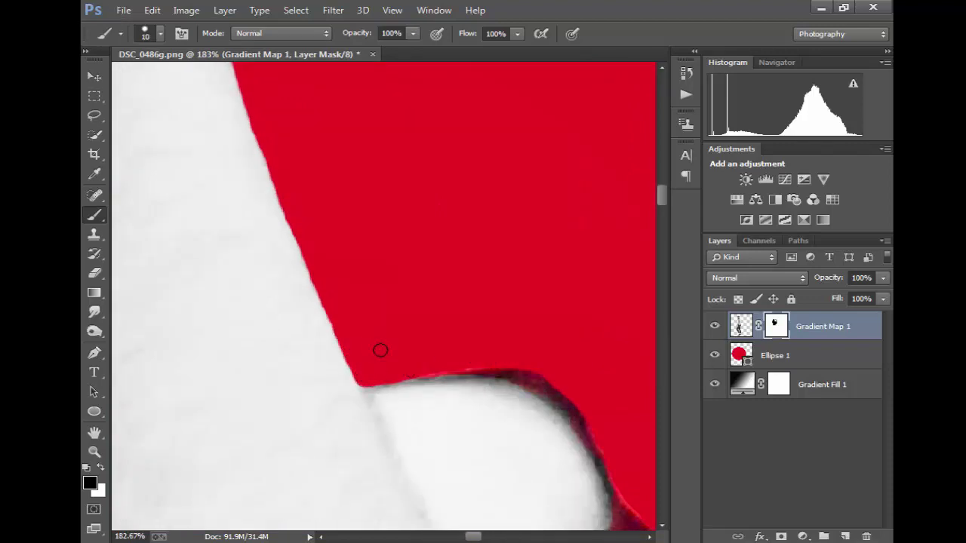
{"action": "scroll", "coordinate": [379, 350], "scroll_direction": "down", "scroll_amount": 10}
{"action": "scroll", "coordinate": [378, 313], "scroll_direction": "down", "scroll_amount": 6}
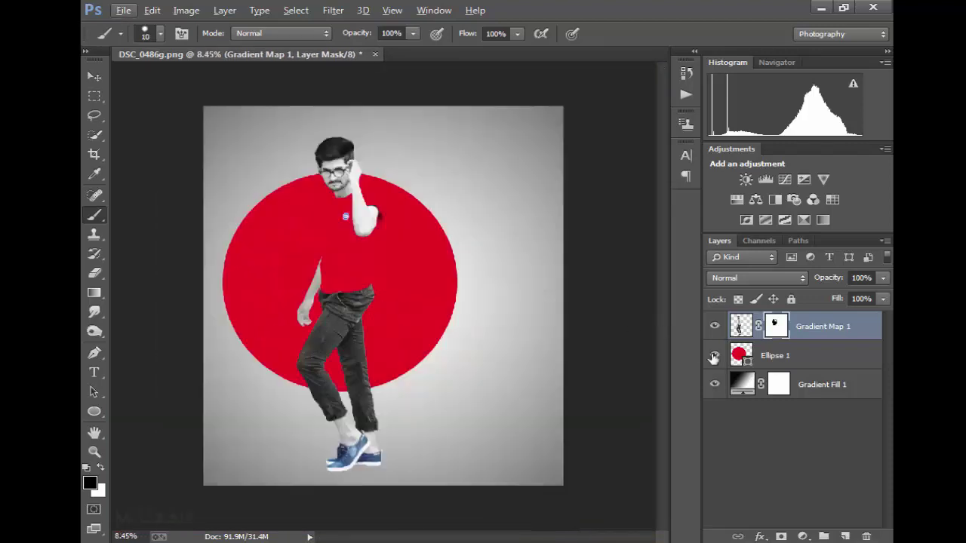
Scale the man and Ellipse 1 together to about 89.71% and shift them slightly left
{"action": "left_click", "coordinate": [820, 361], "text": "shift"}
{"action": "key", "text": "ctrl+t"}
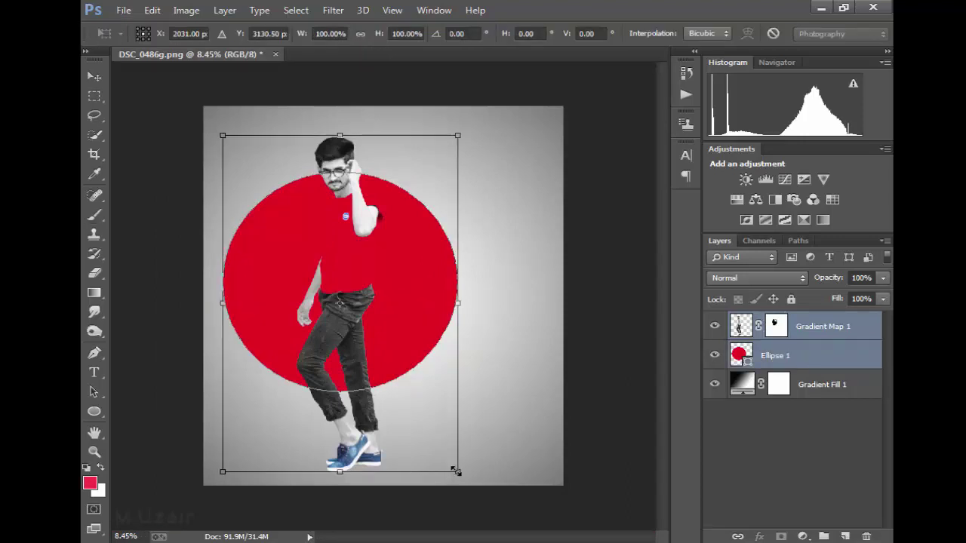
{"action": "left_click_drag", "start_coordinate": [456, 471], "coordinate": [444, 458]}
{"action": "mouse_move", "coordinate": [423, 421]}
{"action": "left_mouse_down"}
{"action": "mouse_move", "coordinate": [417, 428]}
{"action": "mouse_move", "coordinate": [404, 401]}
{"action": "left_mouse_up"}
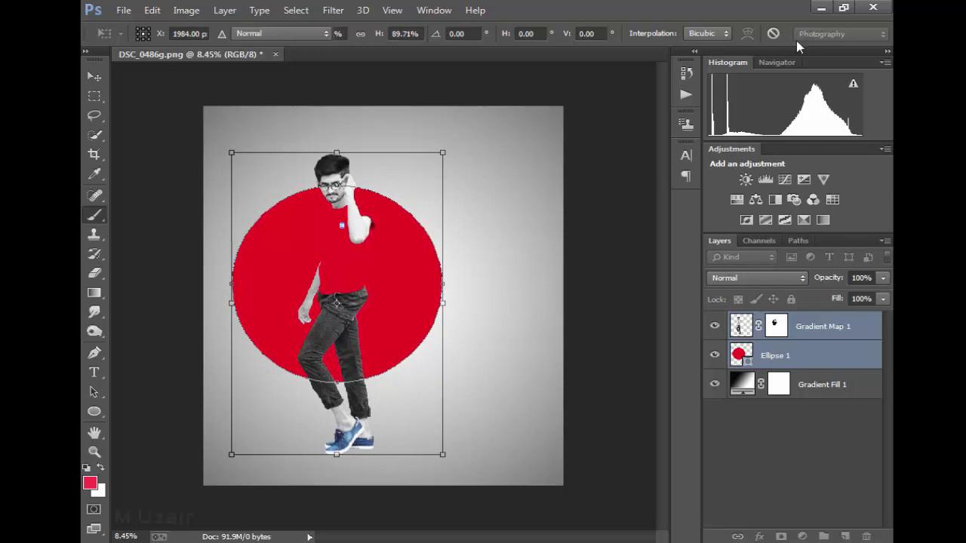
{"action": "scroll", "coordinate": [370, 182], "scroll_direction": "up", "scroll_amount": 3}
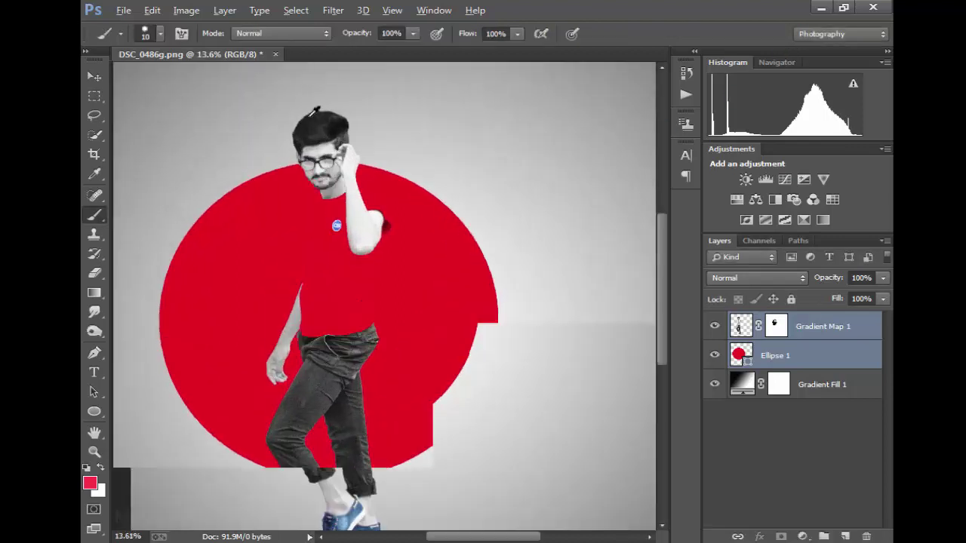
{"action": "scroll", "coordinate": [364, 211], "scroll_direction": "down", "scroll_amount": 1}
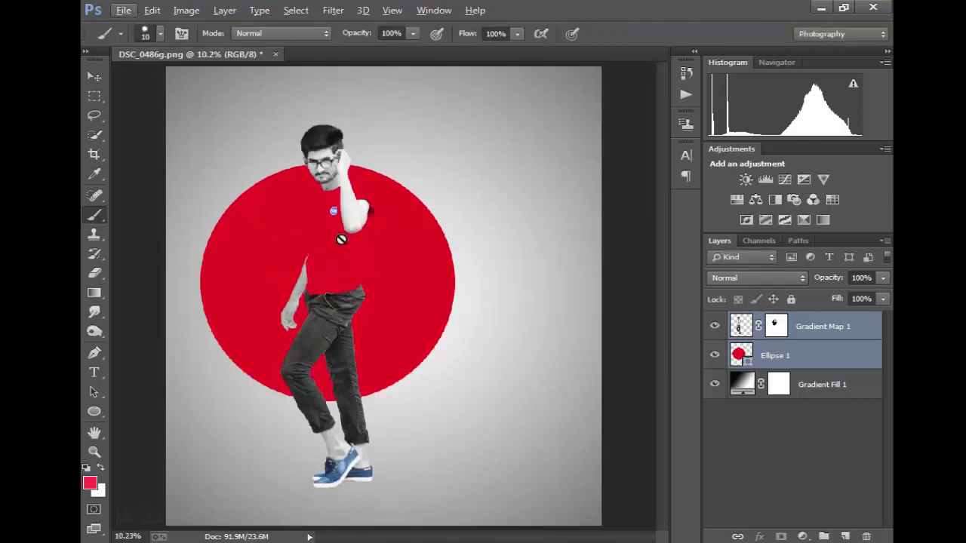
Duplicate Ellipse 1 and give the copy no fill and a red stroke
{"action": "left_click", "coordinate": [800, 366]}
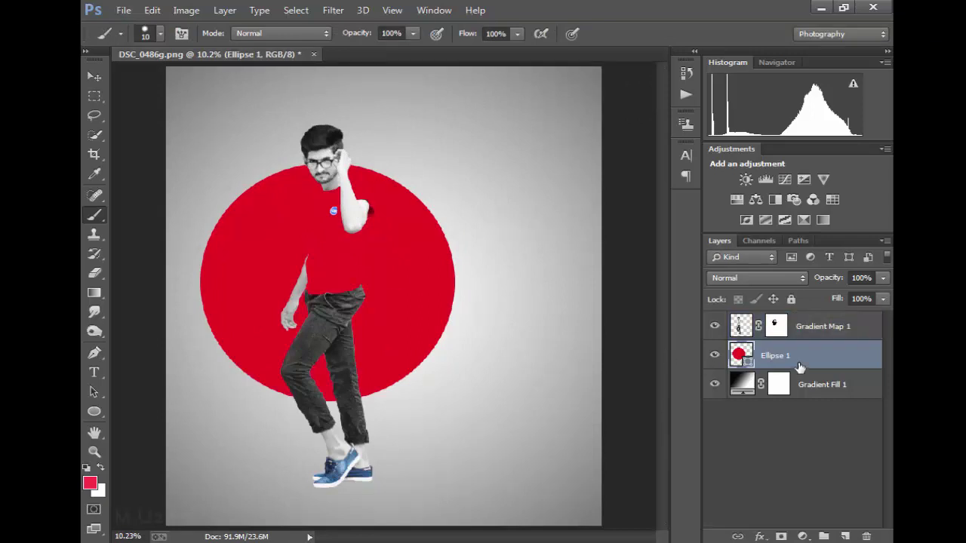
{"action": "key", "text": "ctrl+j"}
{"action": "key", "text": "u"}
{"action": "left_click", "coordinate": [224, 33]}
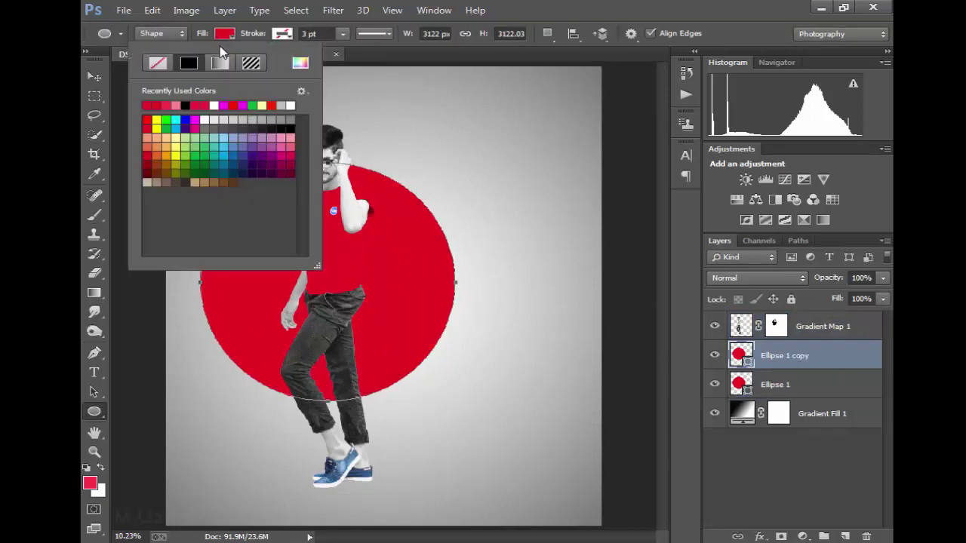
{"action": "left_click", "coordinate": [157, 63]}
{"action": "left_click", "coordinate": [282, 34]}
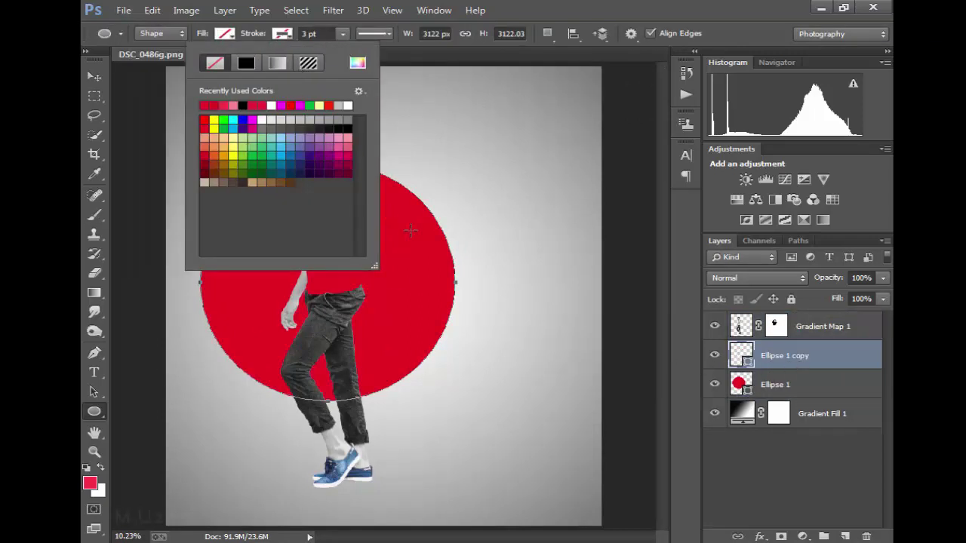
{"action": "left_click", "coordinate": [358, 63]}
{"action": "key", "text": "Return"}
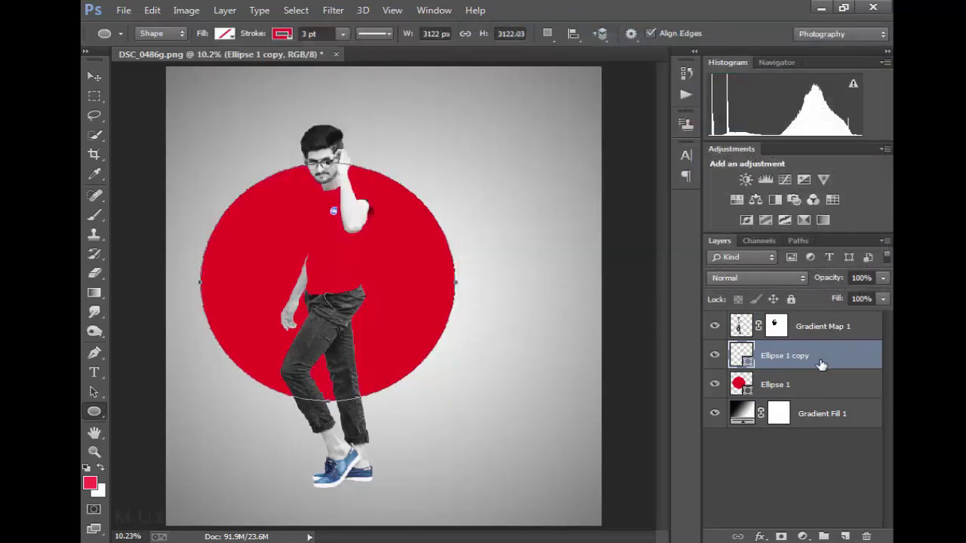
Enlarge the Ellipse 1 copy into a ring about 3366 px wide around the circle
{"action": "key", "text": "ctrl+t"}
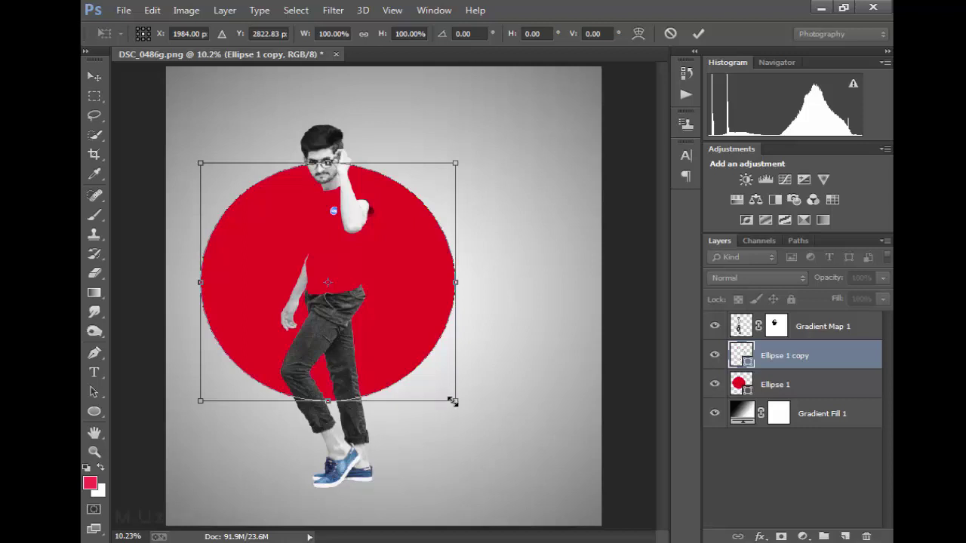
{"action": "left_click_drag", "start_coordinate": [453, 403], "coordinate": [464, 411]}
{"action": "left_click", "coordinate": [698, 33]}
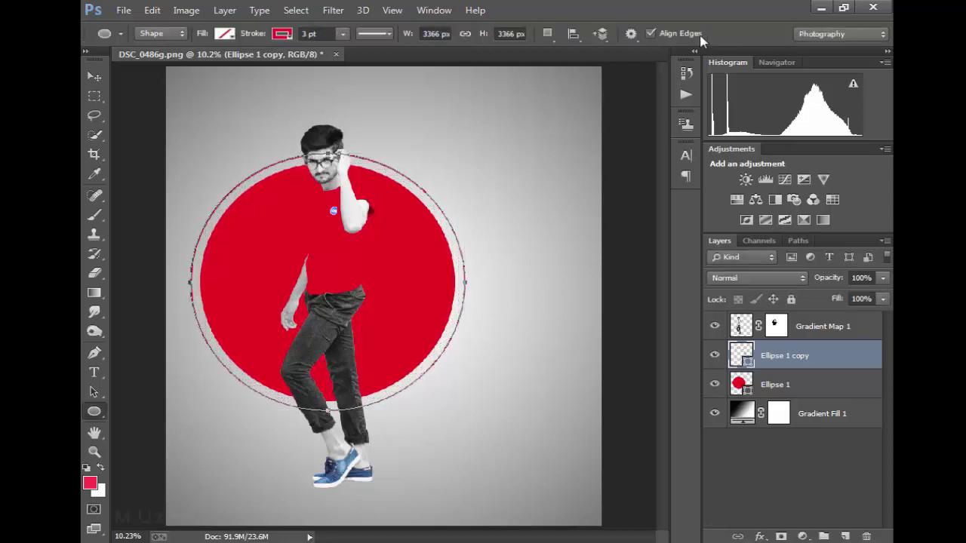
{"action": "left_click", "coordinate": [97, 77]}
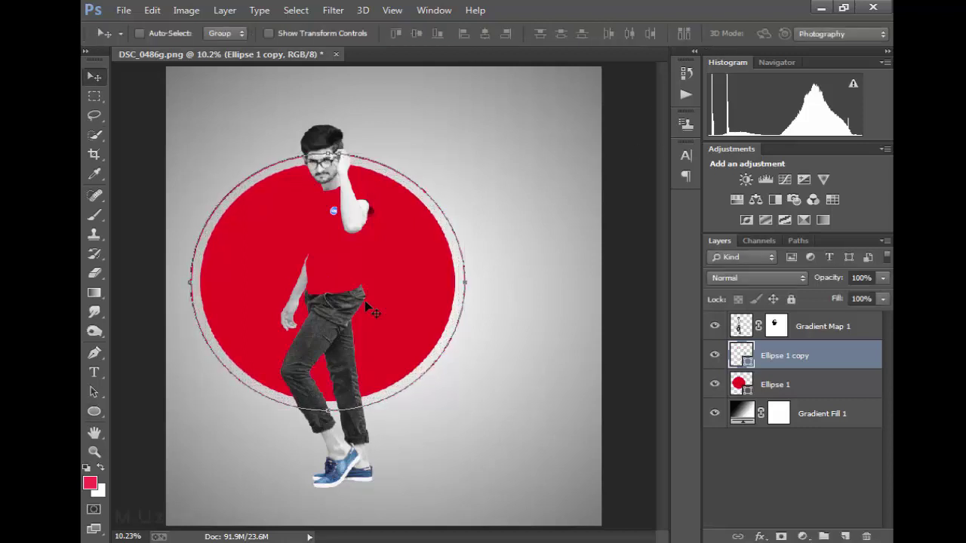
{"action": "left_click", "coordinate": [820, 330]}
{"action": "left_click", "coordinate": [808, 363]}
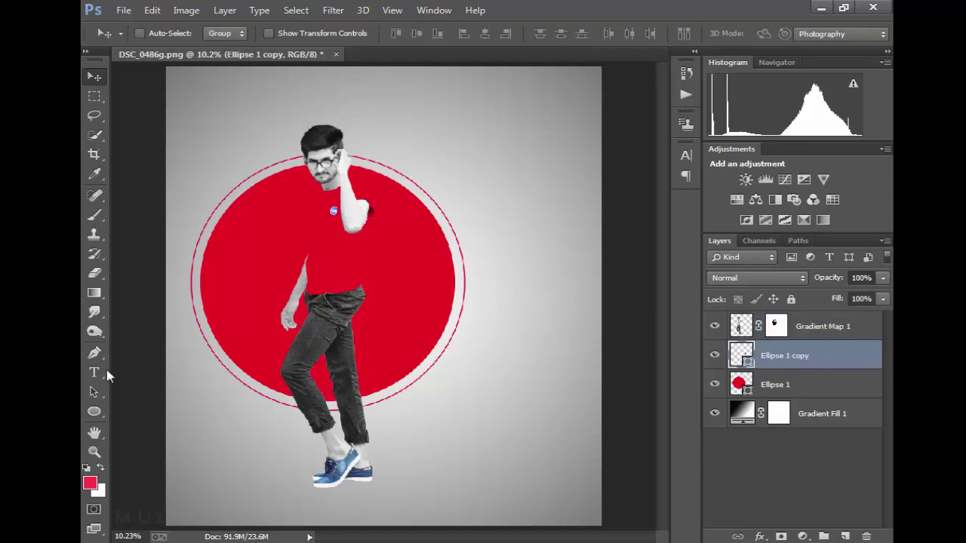
Give the ring a roughly 13 pt dotted stroke
{"action": "left_click", "coordinate": [93, 411]}
{"action": "left_click", "coordinate": [342, 33]}
{"action": "left_click_drag", "start_coordinate": [347, 51], "coordinate": [356, 51]}
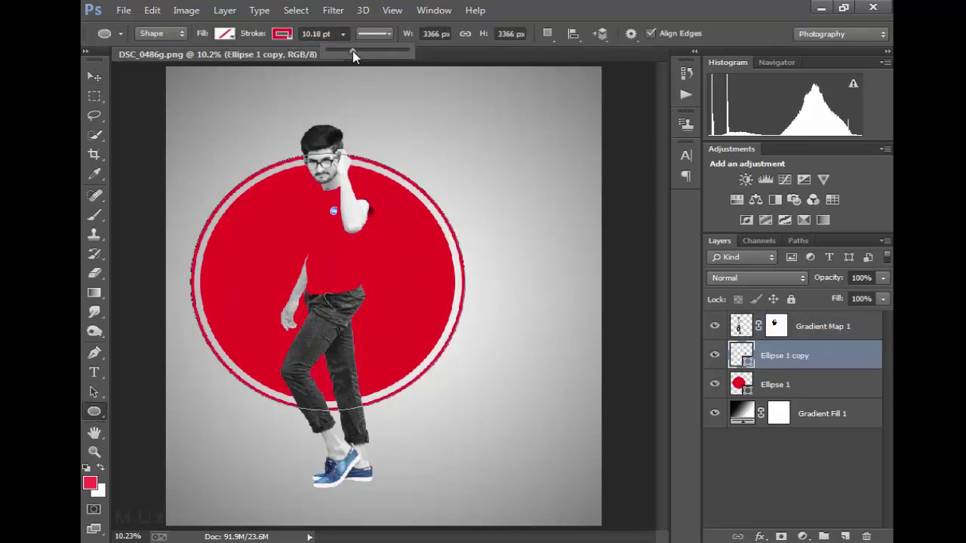
{"action": "left_click", "coordinate": [375, 33]}
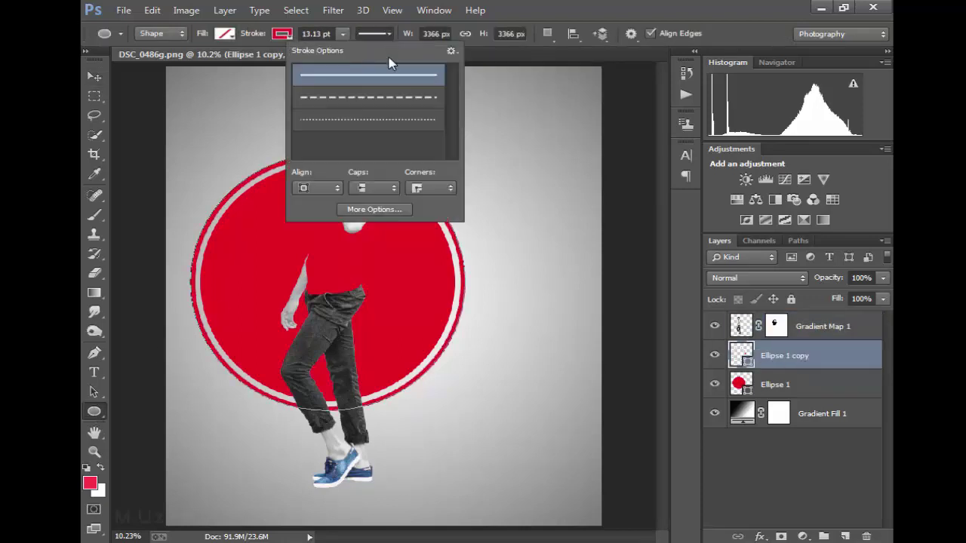
{"action": "left_click", "coordinate": [386, 121]}
{"action": "left_click", "coordinate": [632, 8]}
{"action": "left_click", "coordinate": [95, 78]}
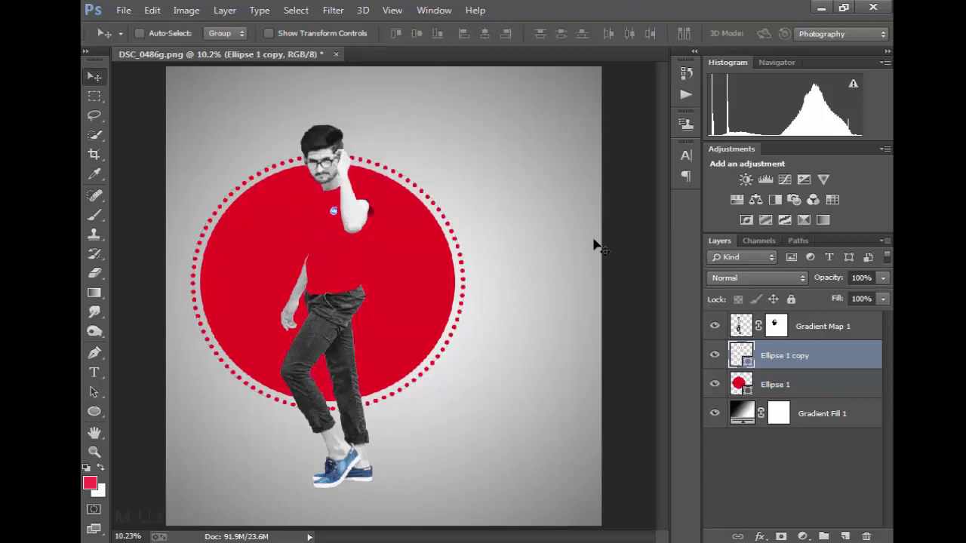
Scale Ellipse 1 and its dotted ring together to about 91.6% around their centre
{"action": "left_click", "coordinate": [806, 382], "text": "shift"}
{"action": "key", "text": "ctrl+t"}
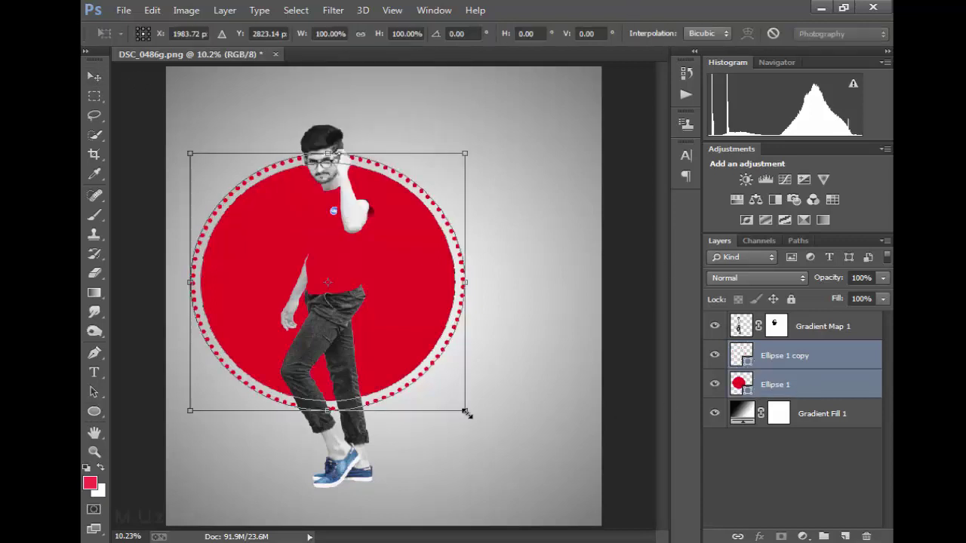
{"action": "left_click_drag", "start_coordinate": [465, 411], "coordinate": [462, 398]}
{"action": "left_click", "coordinate": [792, 36]}
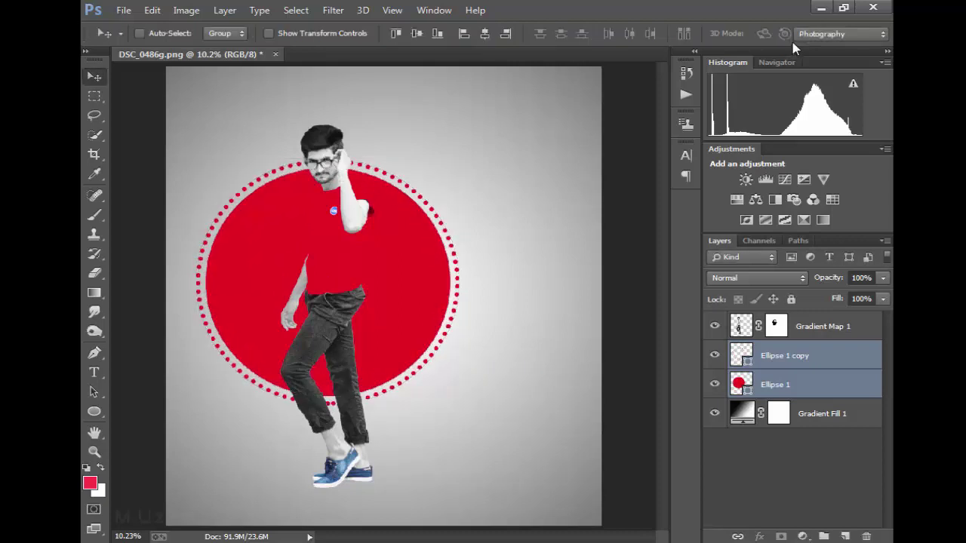
{"action": "left_click", "coordinate": [839, 365]}
Duplicate the dotted ring, shrink it to the upper left, and duplicate that small ring upward
{"action": "key", "text": "ctrl+j"}
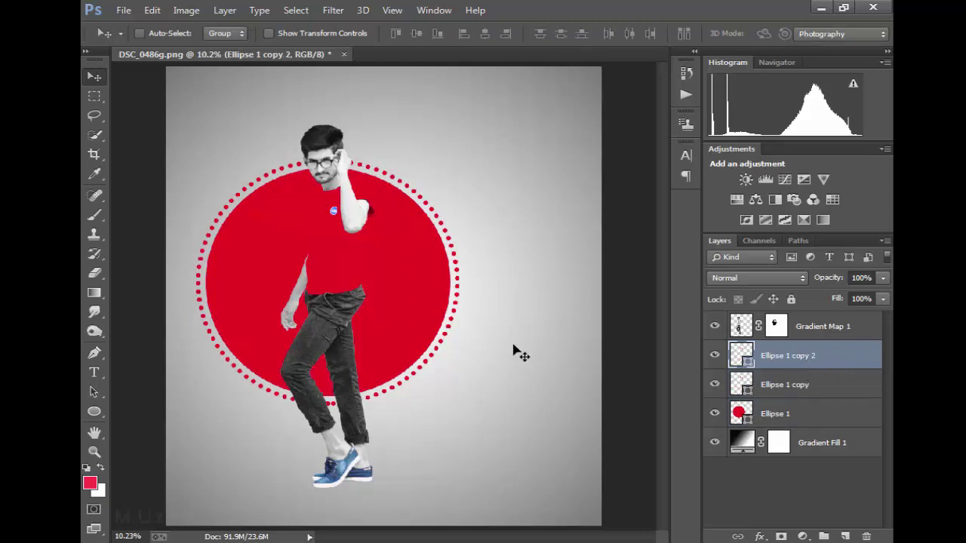
{"action": "key", "text": "ctrl+t"}
{"action": "mouse_move", "coordinate": [459, 397]}
{"action": "left_mouse_down"}
{"action": "mouse_move", "coordinate": [420, 325]}
{"action": "mouse_move", "coordinate": [330, 259]}
{"action": "mouse_move", "coordinate": [286, 250]}
{"action": "left_mouse_up"}
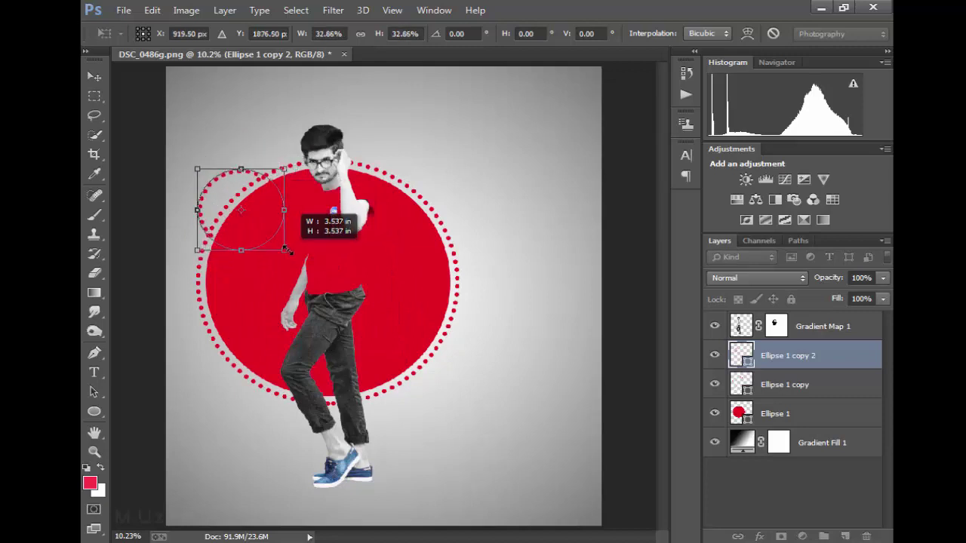
{"action": "key", "text": "Return"}
{"action": "key", "text": "ctrl+j"}
{"action": "mouse_move", "coordinate": [287, 253]}
{"action": "left_mouse_down"}
{"action": "mouse_move", "coordinate": [299, 213]}
{"action": "mouse_move", "coordinate": [289, 207]}
{"action": "left_mouse_up"}
Shrink the new small ring to about 64%, recolour its stroke light cyan, and nudge it up-left
{"action": "key", "text": "ctrl+t"}
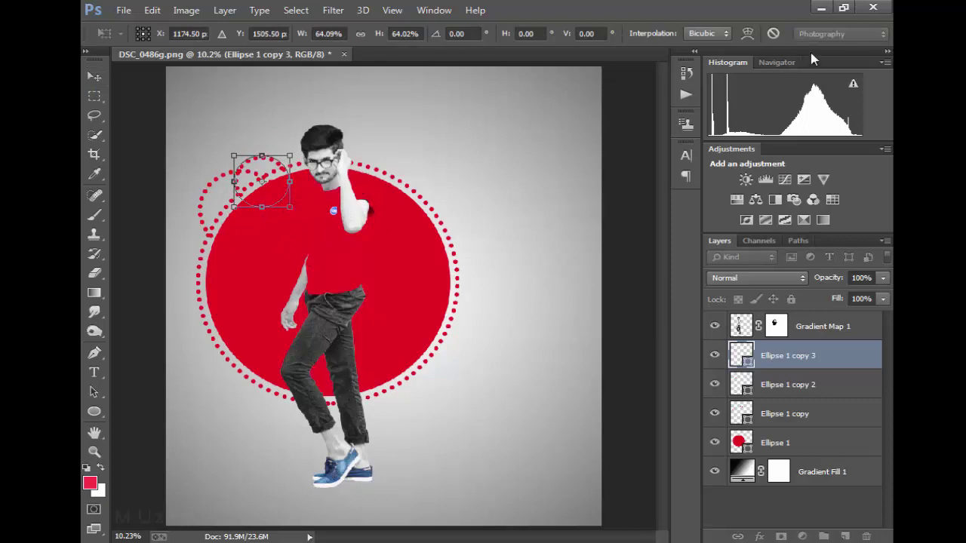
{"action": "left_click", "coordinate": [790, 33]}
{"action": "left_click", "coordinate": [96, 412]}
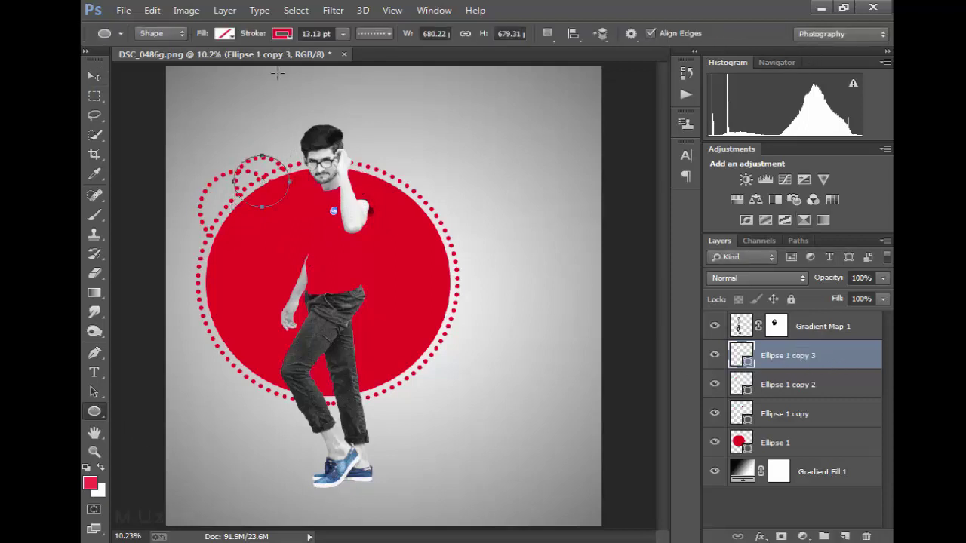
{"action": "left_click", "coordinate": [282, 35]}
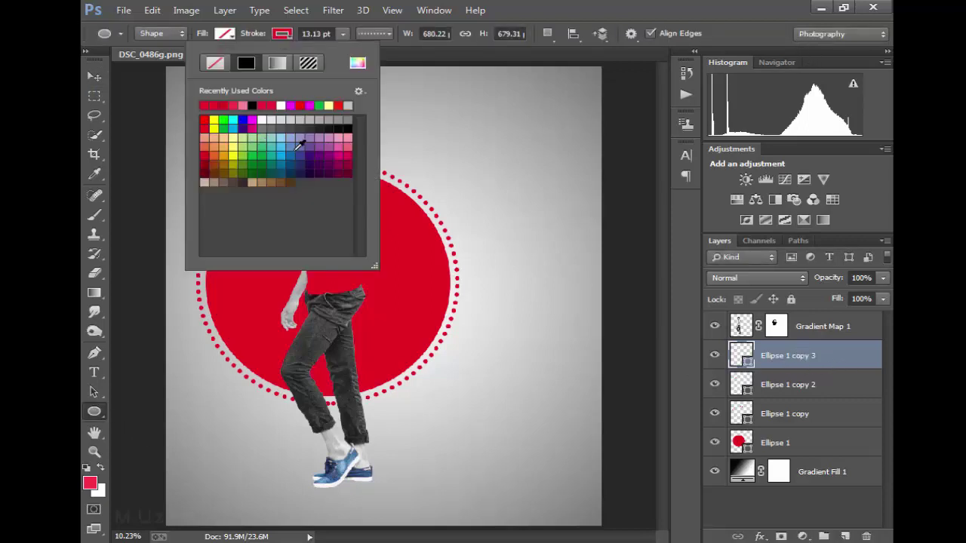
{"action": "left_click", "coordinate": [280, 146]}
{"action": "left_click", "coordinate": [566, 7]}
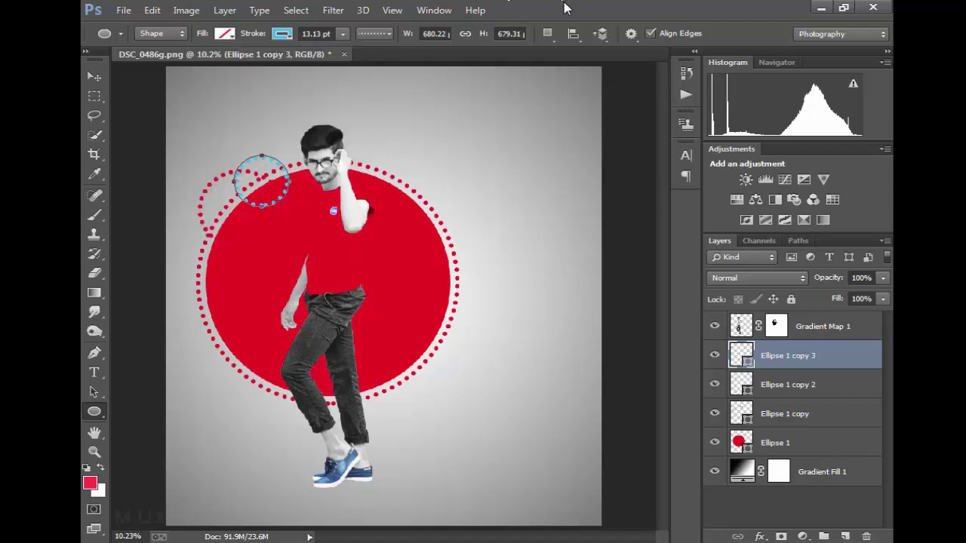
{"action": "left_click", "coordinate": [95, 77]}
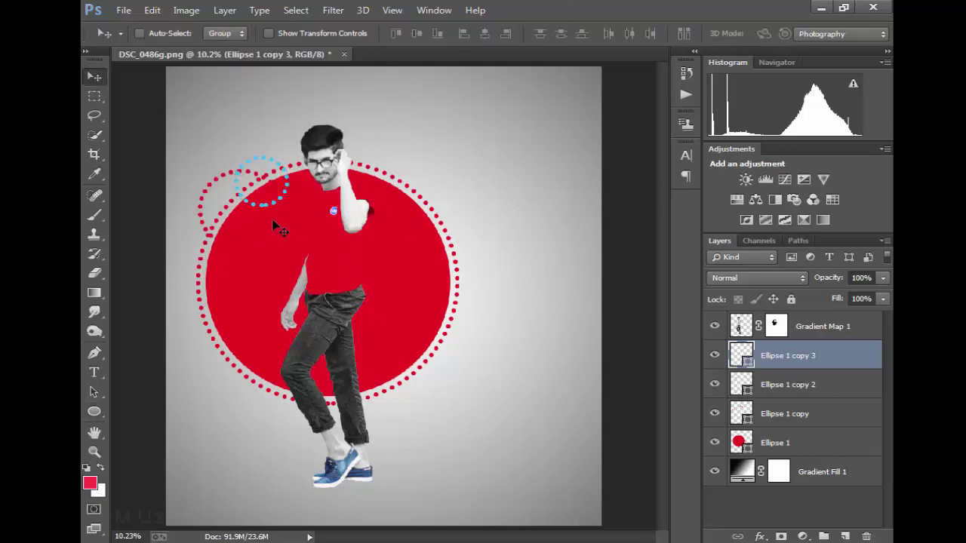
{"action": "left_click_drag", "start_coordinate": [276, 227], "coordinate": [272, 214]}
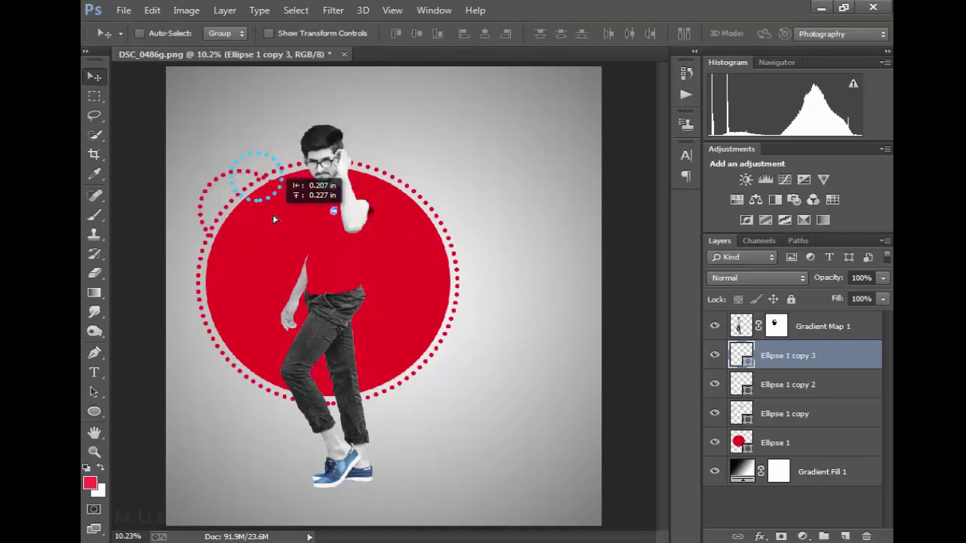
Move Ellipse 1 copy 2 and copy 3 below Ellipse 1 in the layer stack
{"action": "left_click", "coordinate": [842, 408], "text": "shift"}
{"action": "left_click", "coordinate": [832, 389]}
{"action": "left_click", "coordinate": [828, 360], "text": "shift"}
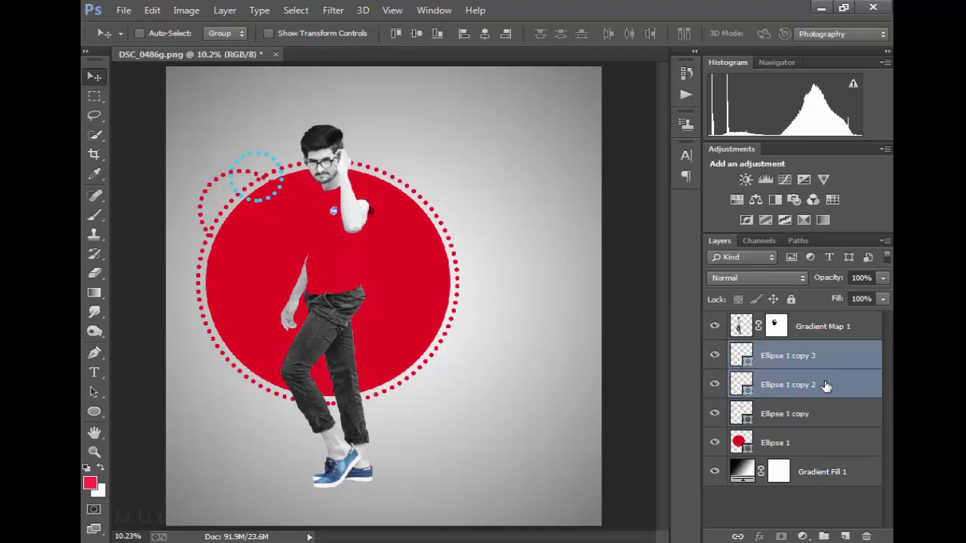
{"action": "left_click_drag", "start_coordinate": [827, 386], "coordinate": [827, 457]}
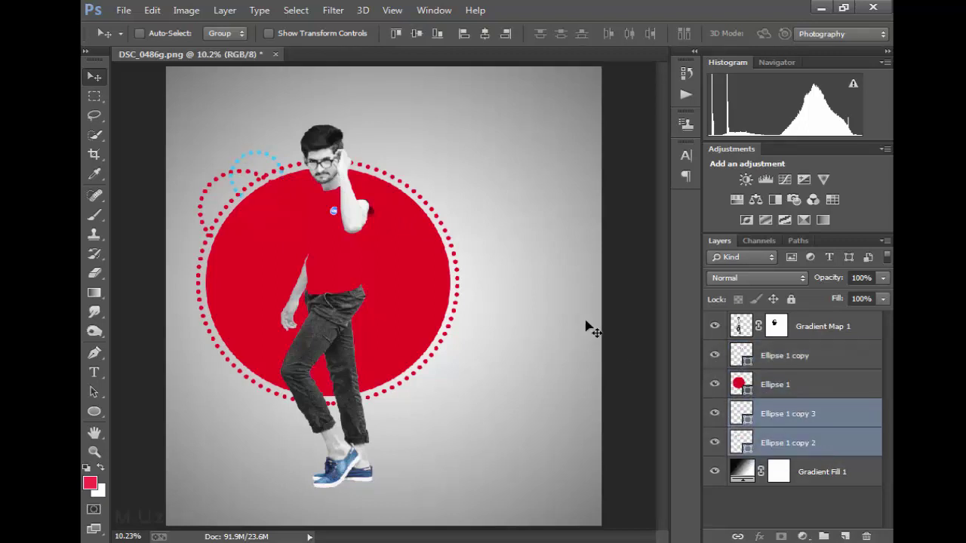
{"action": "left_click", "coordinate": [831, 324]}
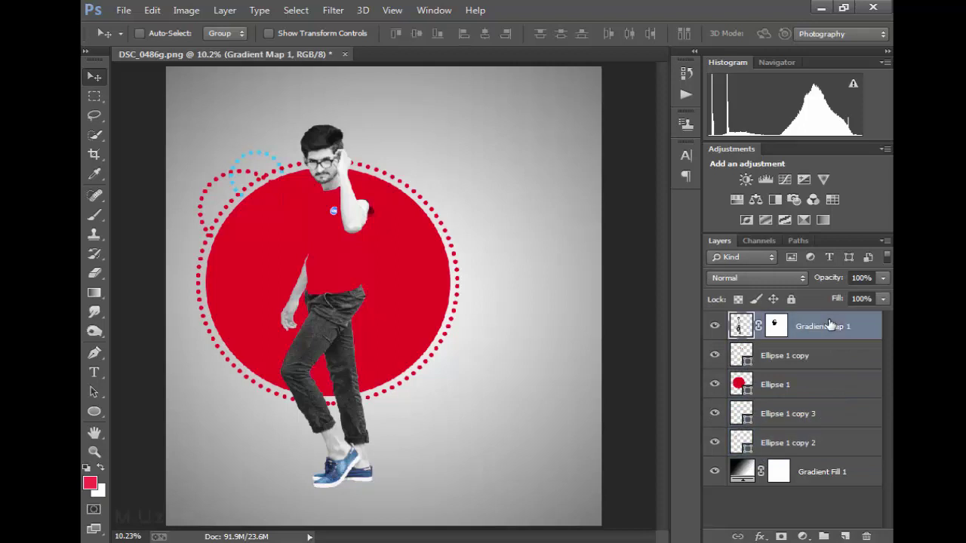
Choose the paint splatter shape from the Custom Shape library
{"action": "left_click", "coordinate": [816, 357]}
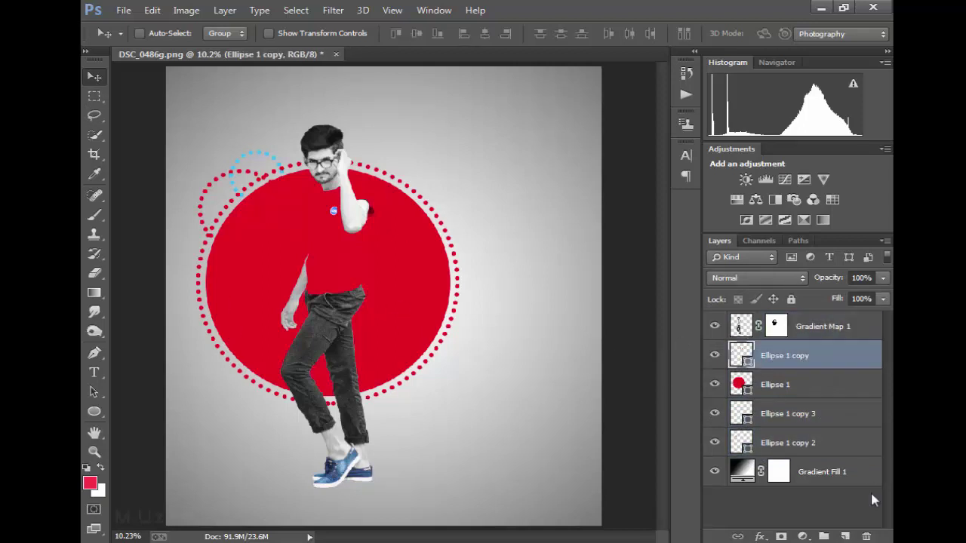
{"action": "left_click", "coordinate": [845, 536]}
{"action": "key", "text": "ctrl+z"}
{"action": "left_click", "coordinate": [94, 411]}
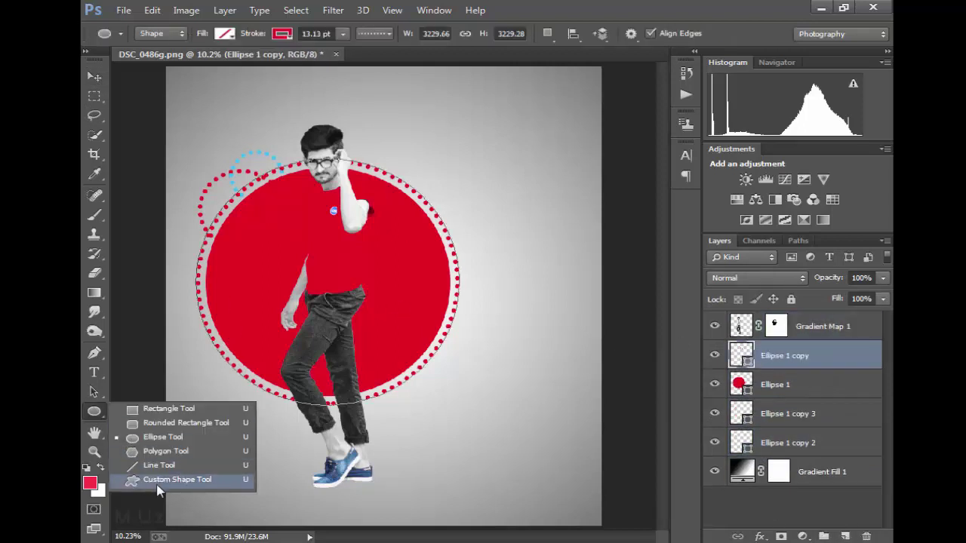
{"action": "left_click", "coordinate": [161, 479]}
{"action": "left_click", "coordinate": [701, 34]}
{"action": "scroll", "coordinate": [758, 92], "scroll_direction": "down", "scroll_amount": 2}
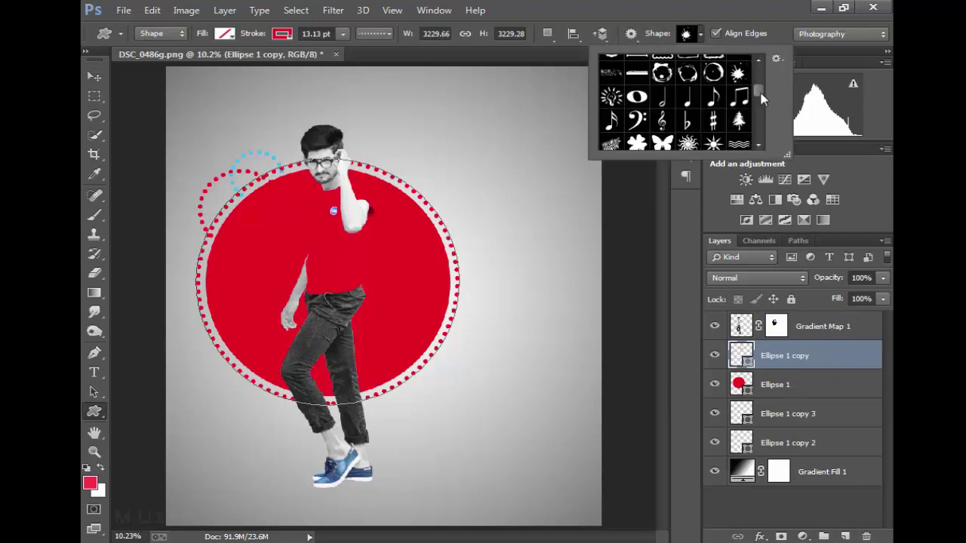
{"action": "scroll", "coordinate": [761, 93], "scroll_direction": "down", "scroll_amount": 2}
{"action": "double_click", "coordinate": [739, 89]}
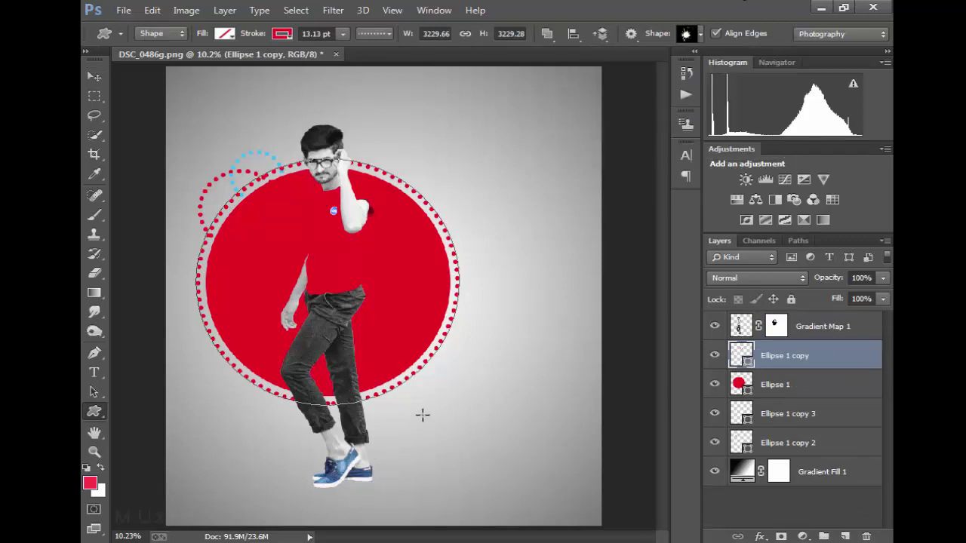
Draw a red splatter on a new layer below the shoes and rasterize it
{"action": "key", "text": "ctrl+shift+alt+n"}
{"action": "left_click_drag", "start_coordinate": [415, 430], "coordinate": [528, 453]}
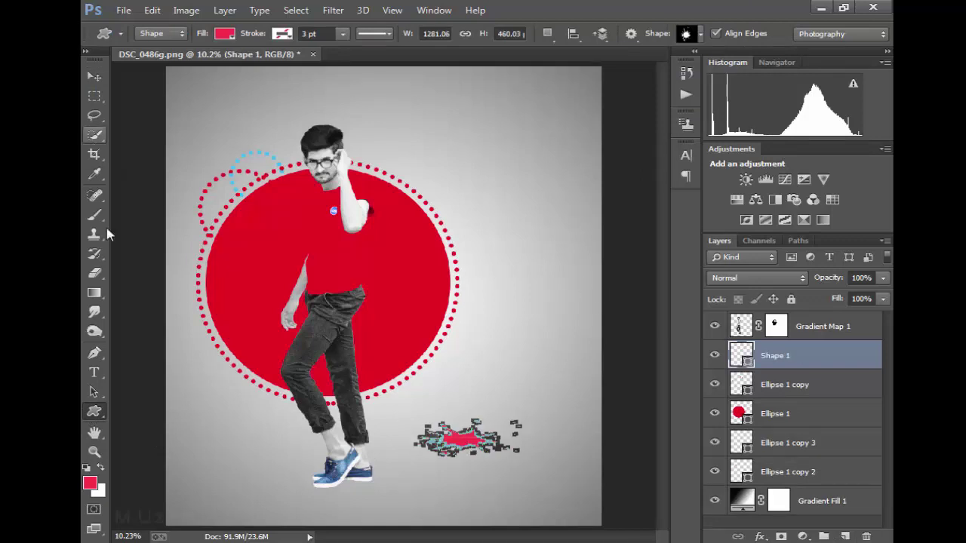
{"action": "left_click", "coordinate": [225, 34]}
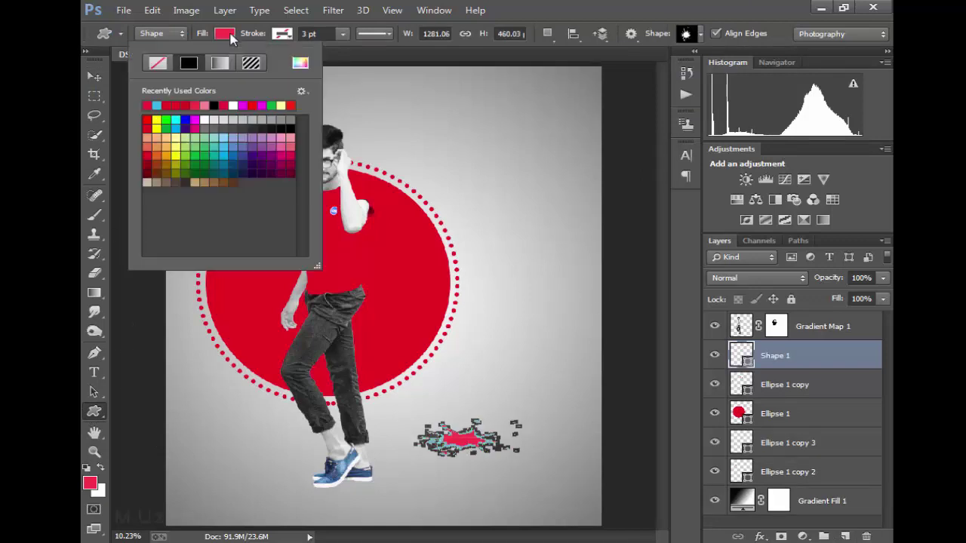
{"action": "left_click", "coordinate": [93, 76]}
{"action": "mouse_move", "coordinate": [483, 453]}
{"action": "left_mouse_down"}
{"action": "mouse_move", "coordinate": [453, 461]}
{"action": "mouse_move", "coordinate": [395, 518]}
{"action": "mouse_move", "coordinate": [383, 500]}
{"action": "mouse_move", "coordinate": [358, 496]}
{"action": "mouse_move", "coordinate": [363, 517]}
{"action": "left_mouse_up"}
{"action": "right_click", "coordinate": [468, 456]}
{"action": "left_click", "coordinate": [519, 208]}
Resize the splatter under the shoes and place a Shape 1 copy beside them
{"action": "key", "text": "ctrl+t"}
{"action": "key", "text": "Return"}
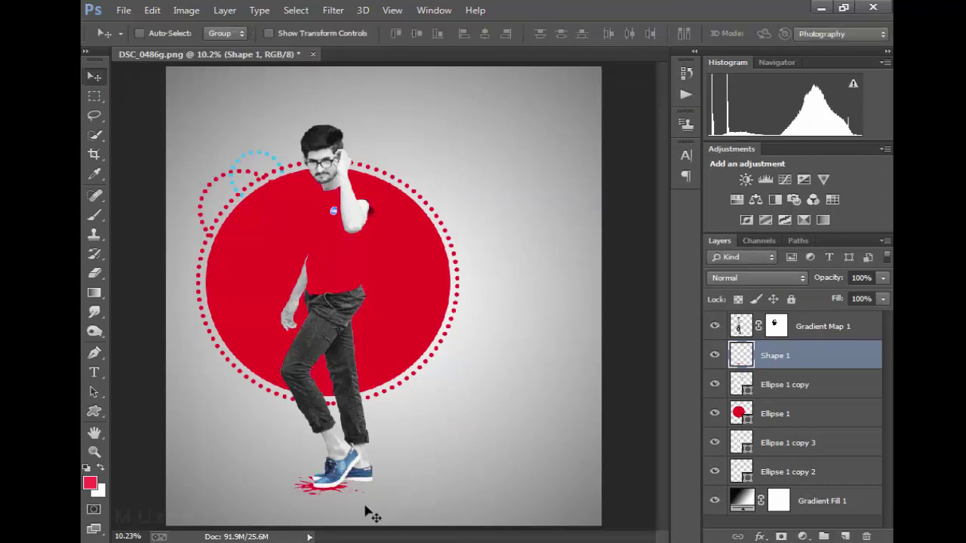
{"action": "key", "text": "ctrl+j"}
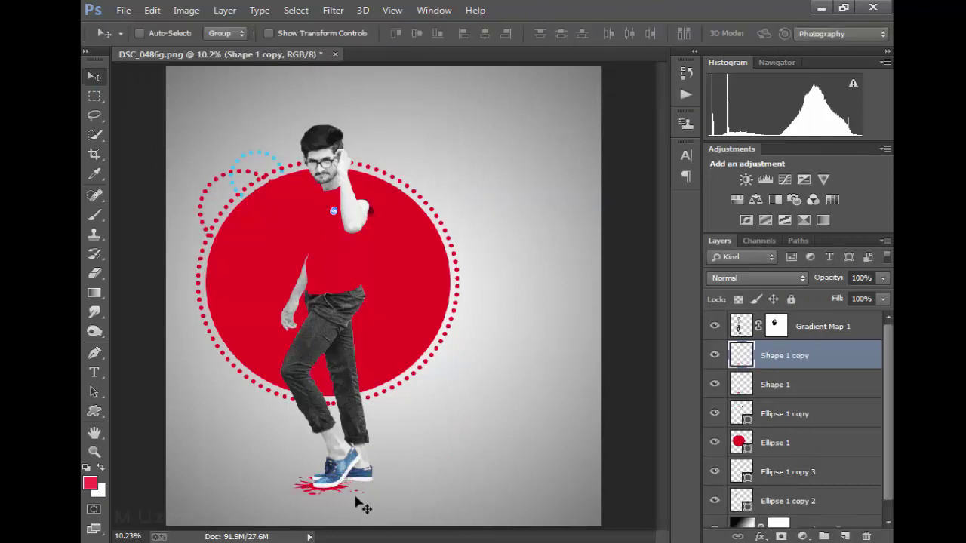
{"action": "left_click_drag", "start_coordinate": [355, 485], "coordinate": [410, 504]}
{"action": "left_click", "coordinate": [809, 382], "text": "ctrl"}
{"action": "left_click", "coordinate": [813, 360]}
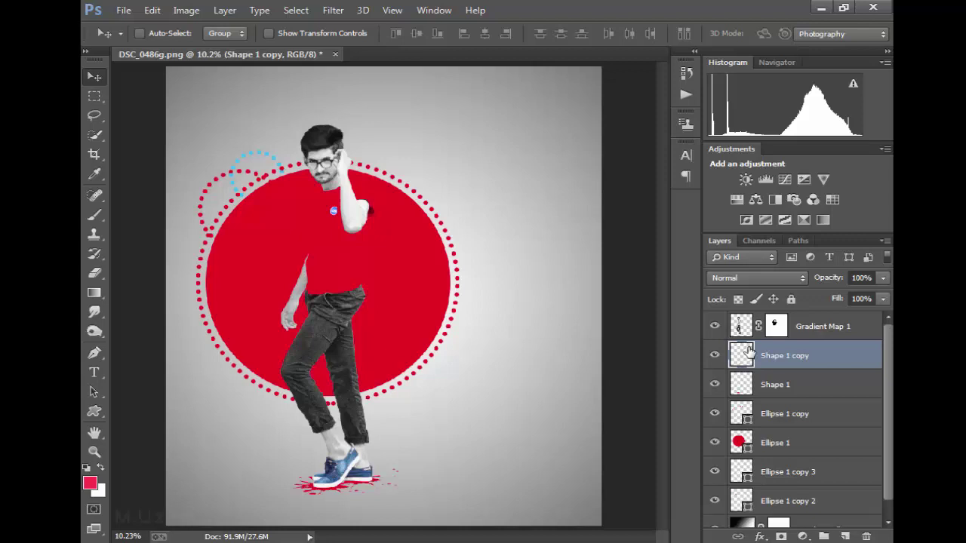
{"action": "left_click", "coordinate": [844, 329]}
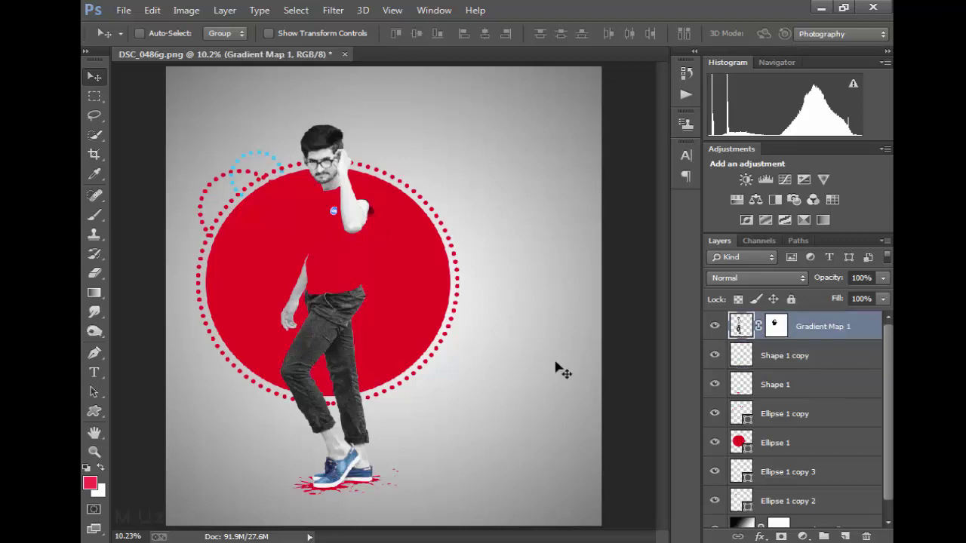
On a new layer above Gradient Map 1, paint a 700 px soft magenta dot
{"action": "left_click", "coordinate": [846, 536]}
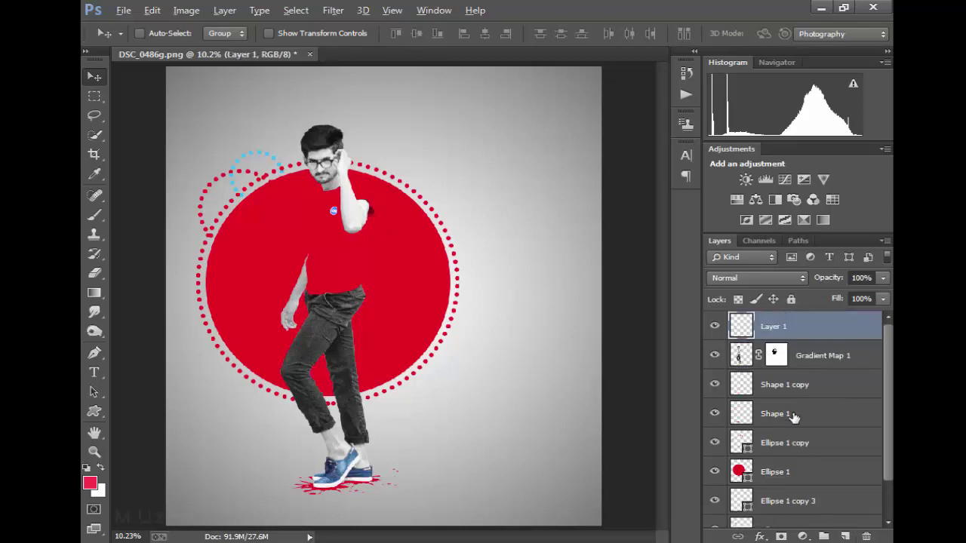
{"action": "left_click", "coordinate": [825, 338], "text": "alt"}
{"action": "left_click", "coordinate": [94, 215]}
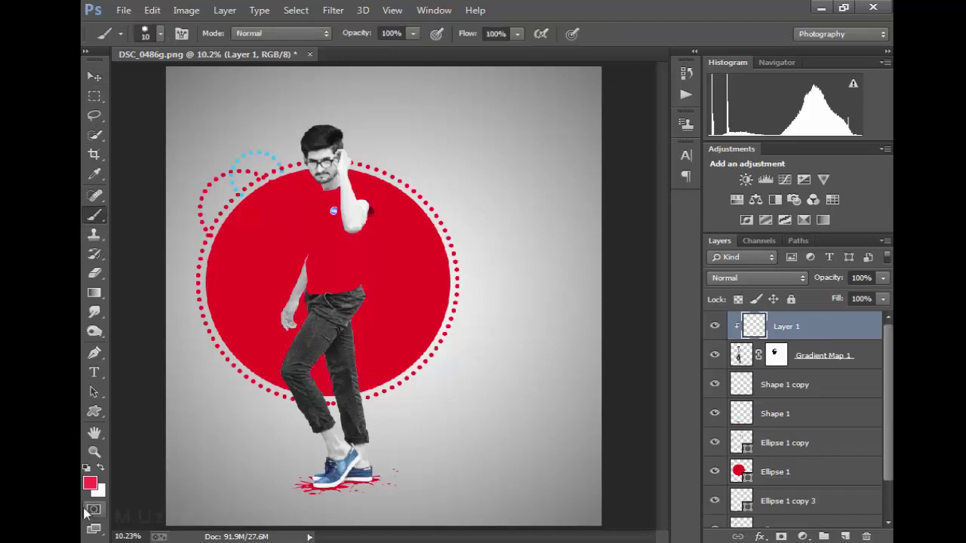
{"action": "left_click", "coordinate": [90, 484]}
{"action": "left_click", "coordinate": [700, 104]}
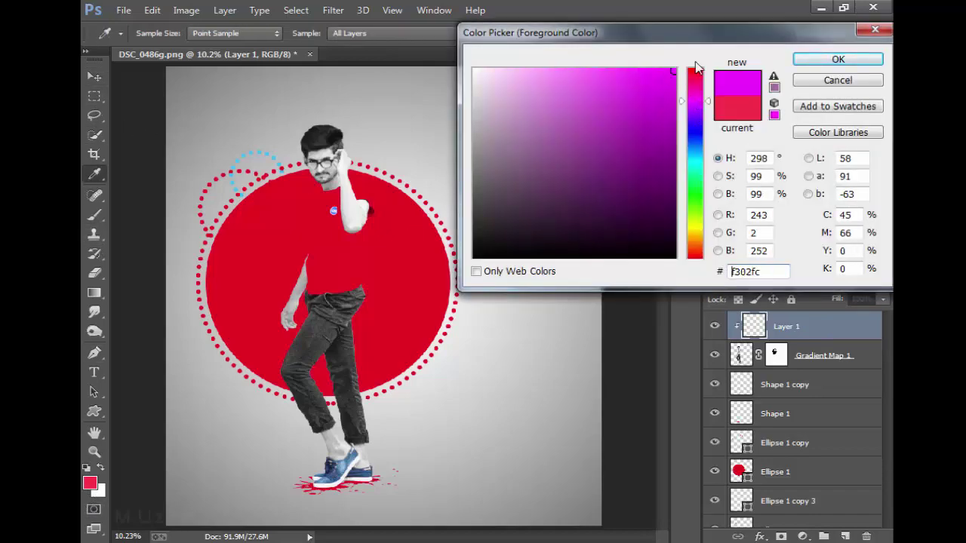
{"action": "left_click", "coordinate": [838, 59]}
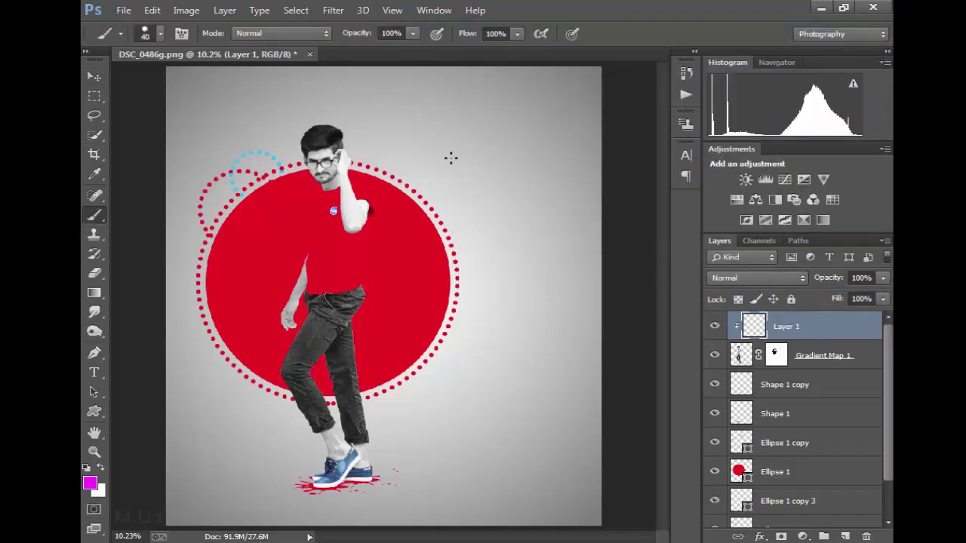
{"action": "right_click", "coordinate": [451, 158]}
{"action": "type", "text": "700"}
{"action": "key", "text": "Return"}
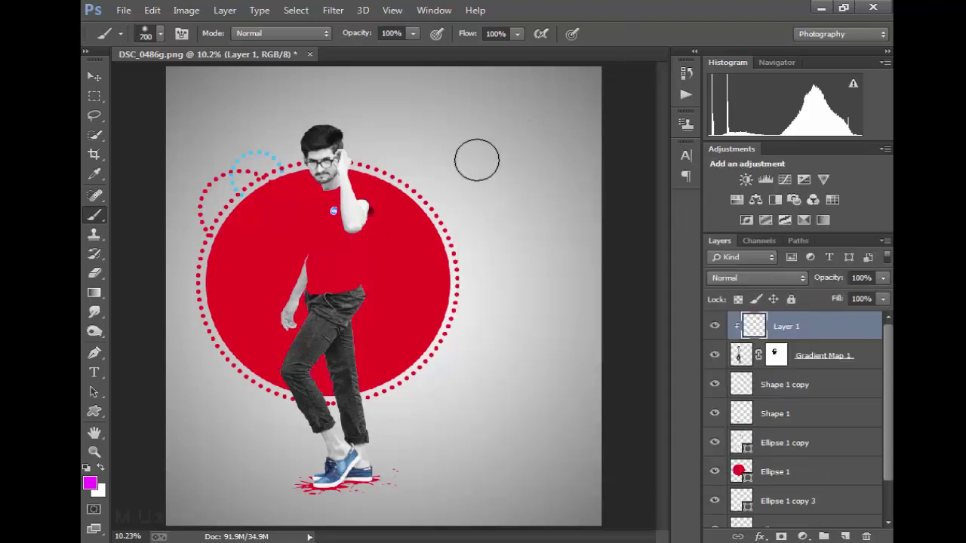
{"action": "key", "text": "ctrl+alt+g"}
{"action": "left_click", "coordinate": [489, 175]}
Set Layer 1 to Screen, enlarge the glow to about 138% over the face, and clip it to Gradient Map 1
{"action": "key", "text": "v"}
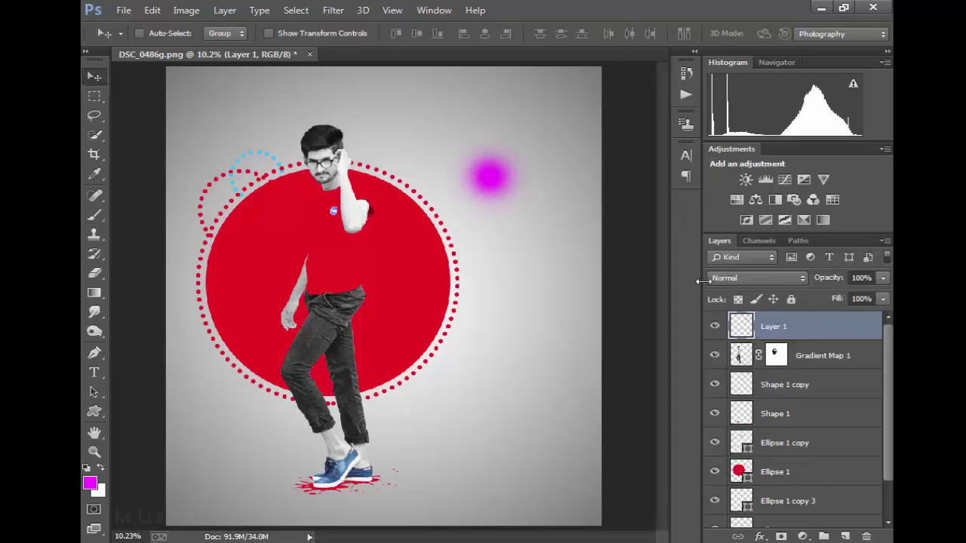
{"action": "left_click", "coordinate": [754, 277]}
{"action": "left_click", "coordinate": [754, 125]}
{"action": "mouse_move", "coordinate": [498, 216]}
{"action": "left_mouse_down"}
{"action": "mouse_move", "coordinate": [350, 212]}
{"action": "mouse_move", "coordinate": [406, 236]}
{"action": "left_mouse_up"}
{"action": "key", "text": "ctrl+t"}
{"action": "mouse_move", "coordinate": [362, 205]}
{"action": "left_mouse_down"}
{"action": "mouse_move", "coordinate": [377, 205]}
{"action": "mouse_move", "coordinate": [368, 218]}
{"action": "left_mouse_up"}
{"action": "left_click", "coordinate": [794, 33]}
{"action": "left_click", "coordinate": [830, 339], "text": "alt"}
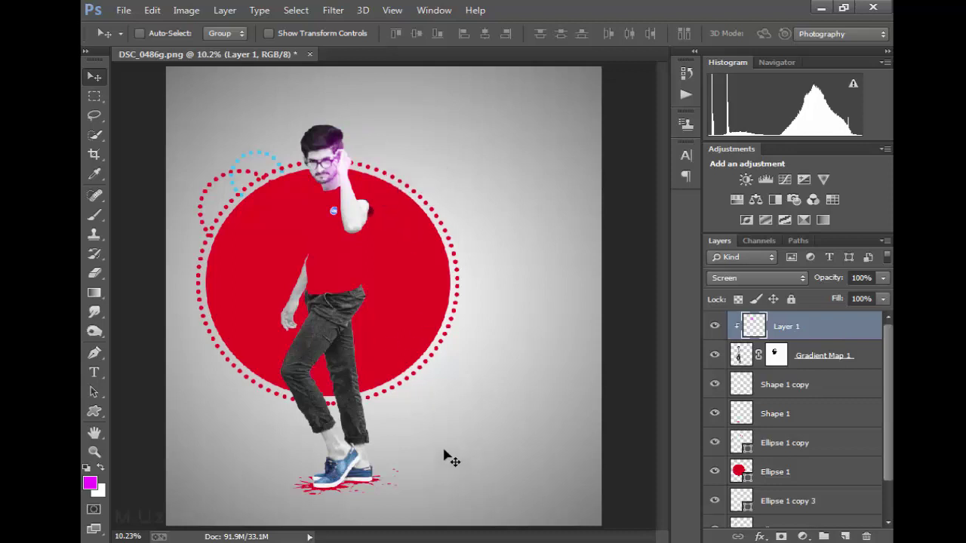
{"action": "left_click", "coordinate": [94, 217]}
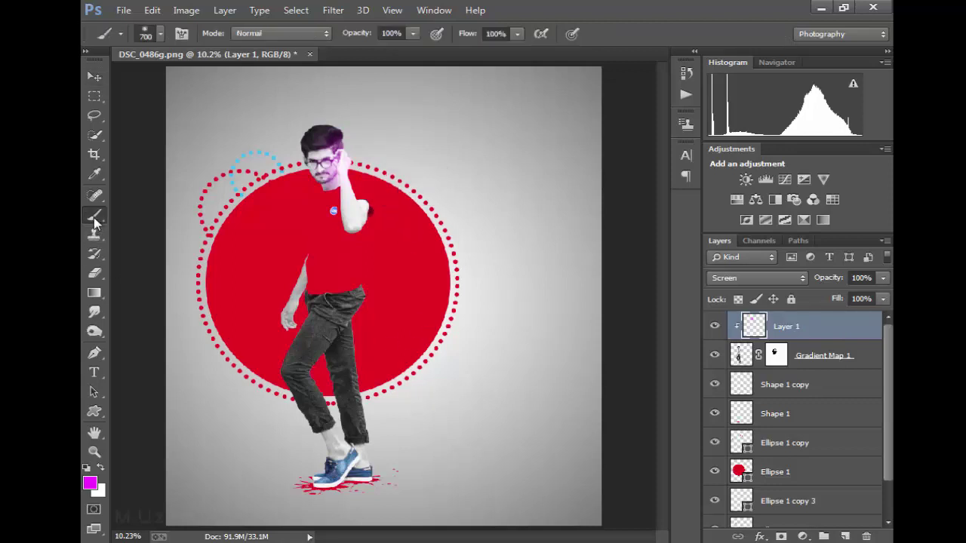
{"action": "left_click", "coordinate": [791, 379]}
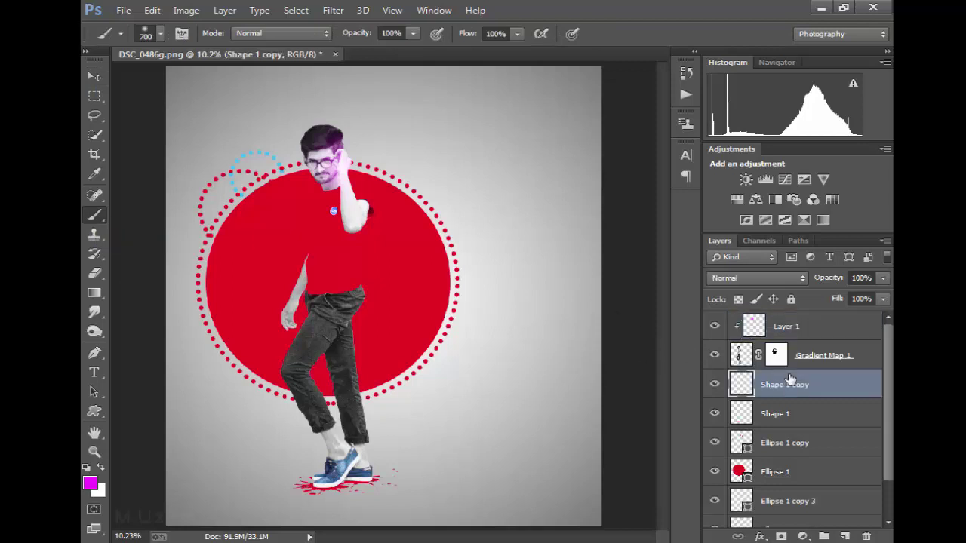
Group the splatter and circle layers, Shape 1 copy through Ellipse 1 copy 2, into Group 1
{"action": "left_click", "coordinate": [809, 416]}
{"action": "left_click", "coordinate": [830, 443], "text": "shift"}
{"action": "left_click", "coordinate": [835, 471], "text": "shift"}
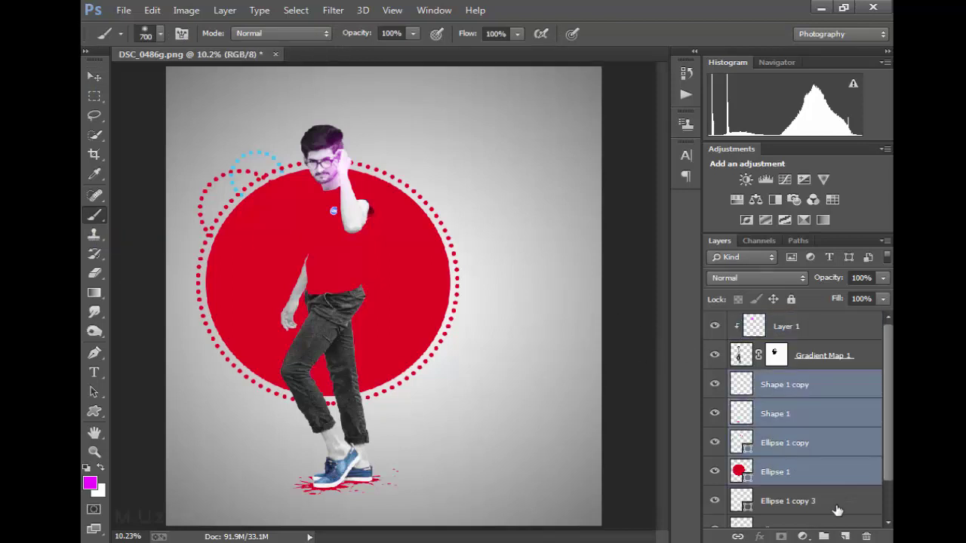
{"action": "left_click", "coordinate": [838, 501], "text": "shift"}
{"action": "scroll", "coordinate": [841, 493], "scroll_direction": "down", "scroll_amount": 1}
{"action": "left_click", "coordinate": [841, 485], "text": "shift"}
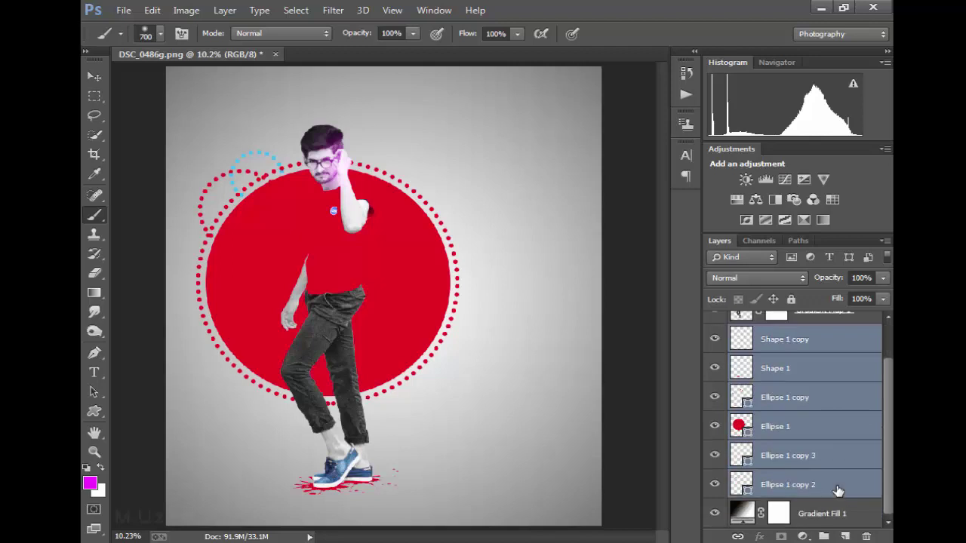
{"action": "key", "text": "ctrl+g"}
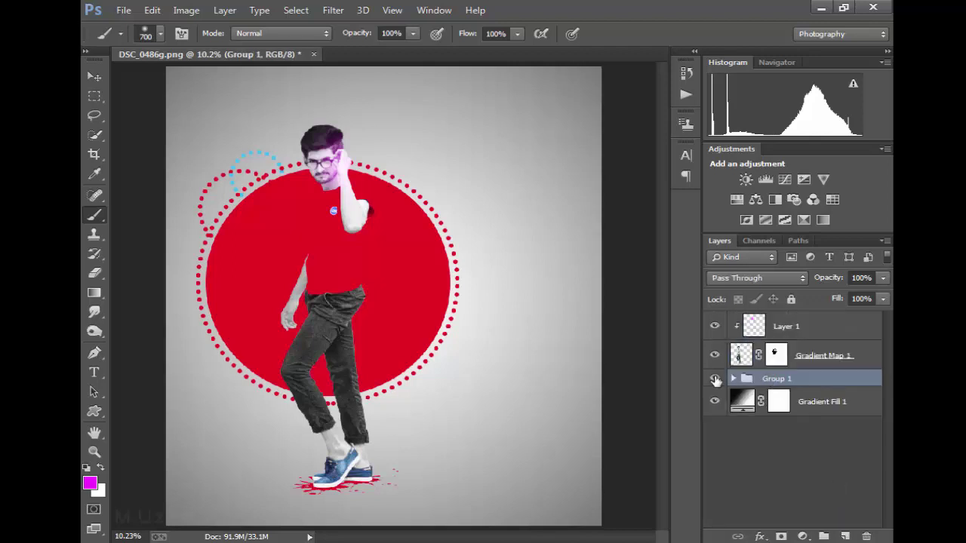
Check Group 1's contents, add a white layer mask, and reset colours to black and white
{"action": "left_click", "coordinate": [715, 379]}
{"action": "left_click", "coordinate": [715, 379]}
{"action": "left_click", "coordinate": [715, 379]}
{"action": "left_click", "coordinate": [715, 379]}
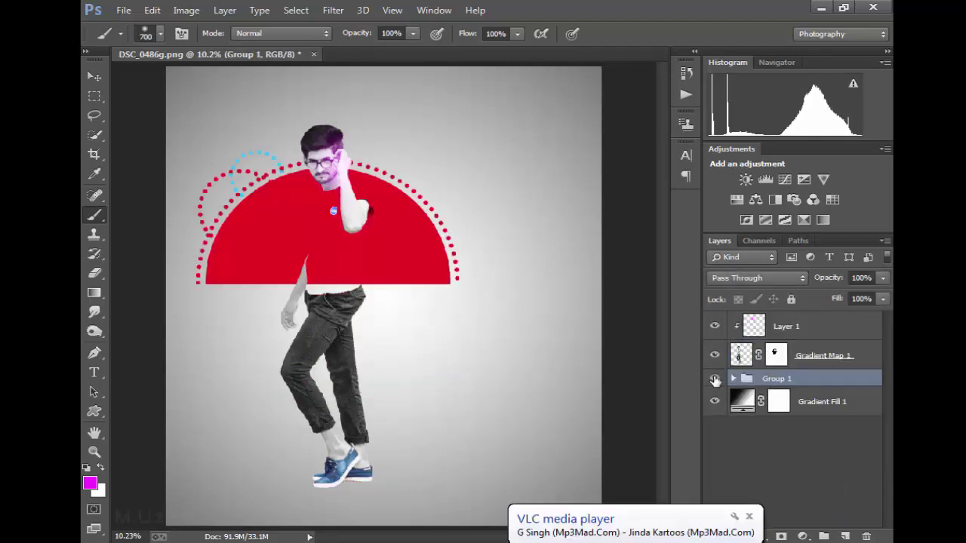
{"action": "left_click", "coordinate": [781, 536]}
{"action": "key", "text": "d"}
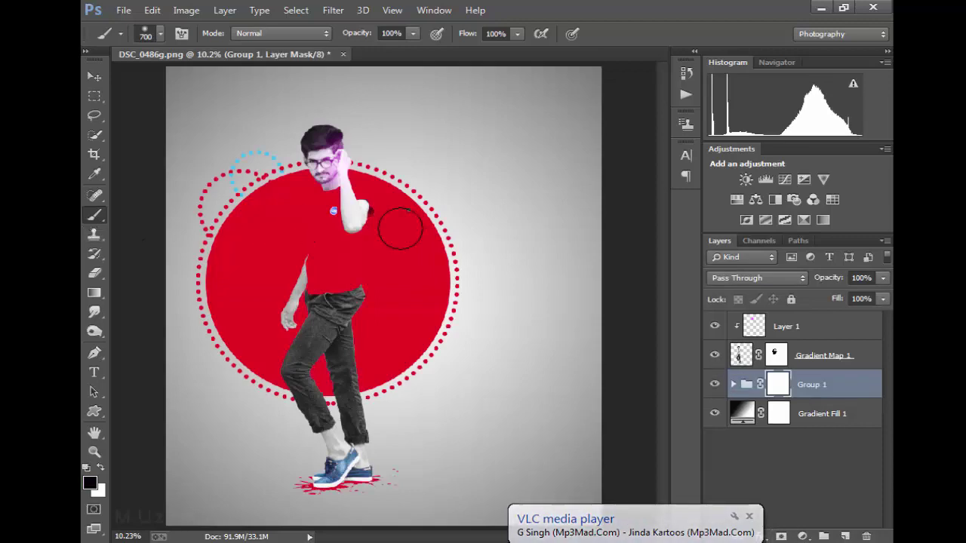
{"action": "right_click", "coordinate": [401, 228]}
{"action": "left_click_drag", "start_coordinate": [782, 326], "coordinate": [790, 514]}
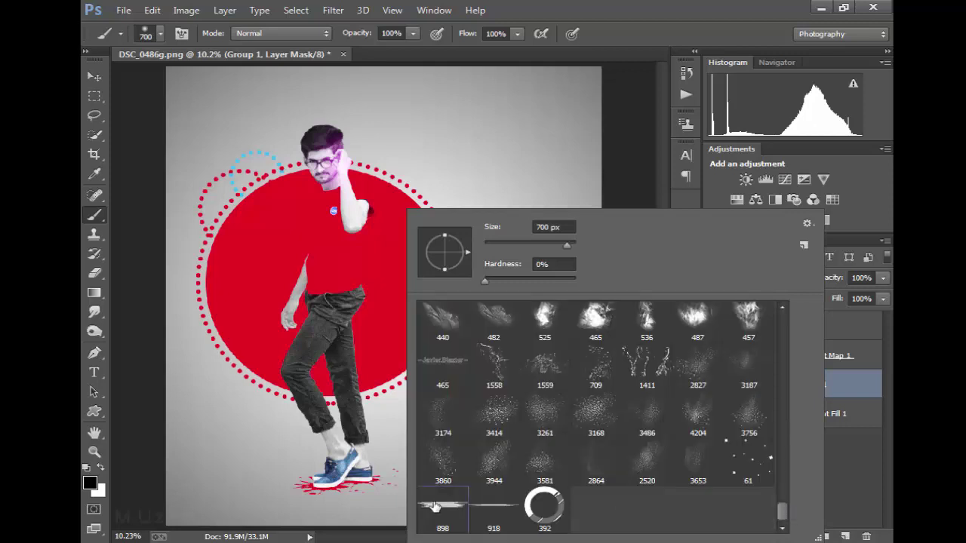
Choose and size the 898 line-streak brush, undoing a first test stamp on the mask
{"action": "left_click", "coordinate": [435, 507]}
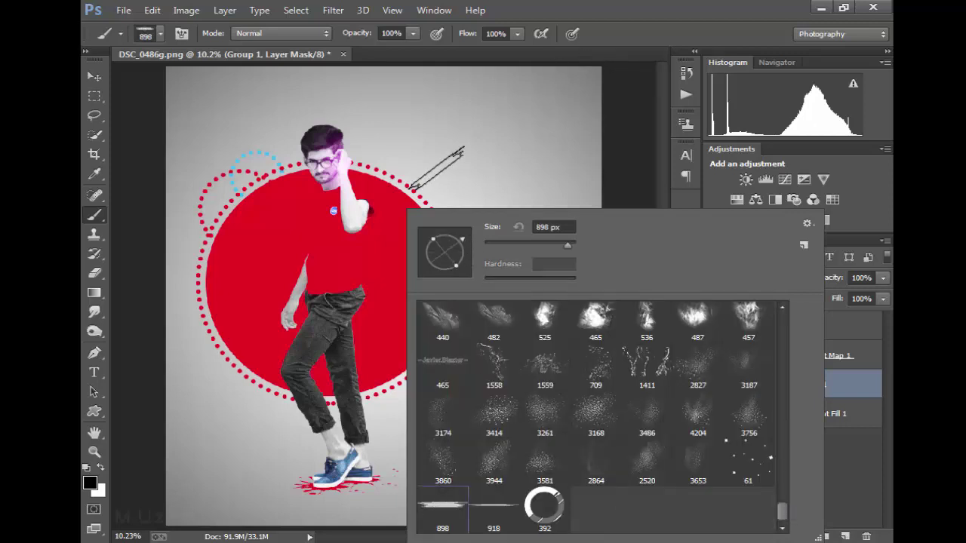
{"action": "left_click", "coordinate": [445, 162]}
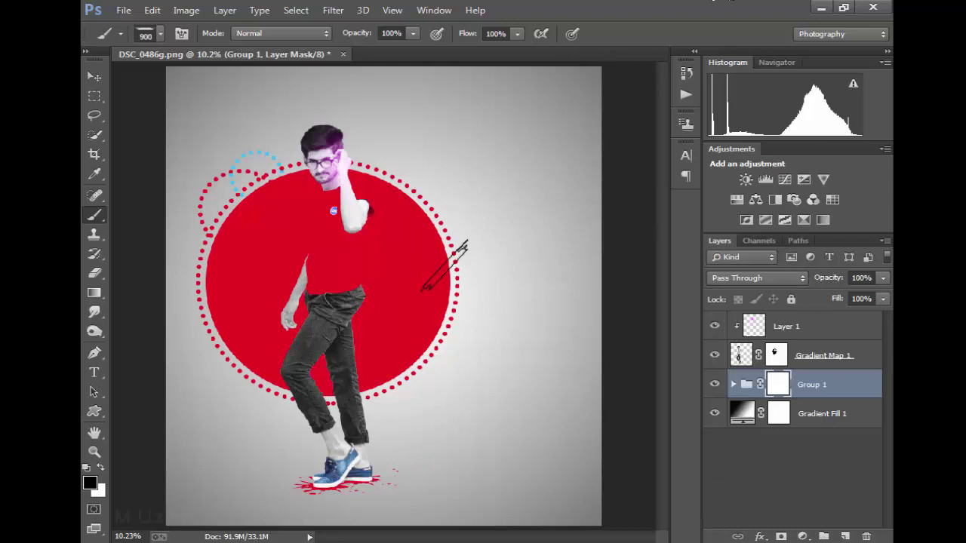
{"action": "key", "text": "bracketright"}
{"action": "key", "text": "bracketright"}
{"action": "key", "text": "bracketright"}
{"action": "key", "text": "bracketleft"}
{"action": "key", "text": "bracketleft"}
{"action": "key", "text": "bracketleft"}
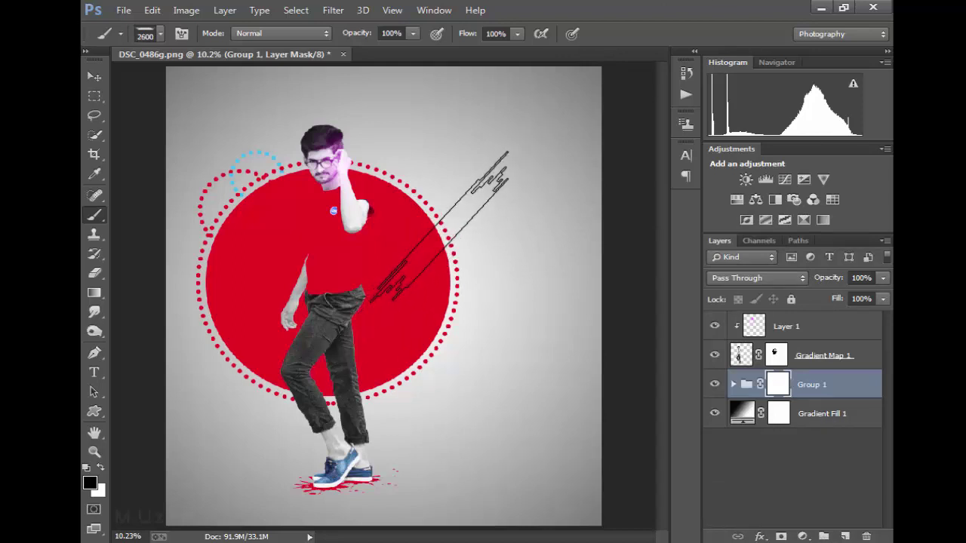
{"action": "left_click", "coordinate": [440, 227]}
{"action": "key", "text": "ctrl+z"}
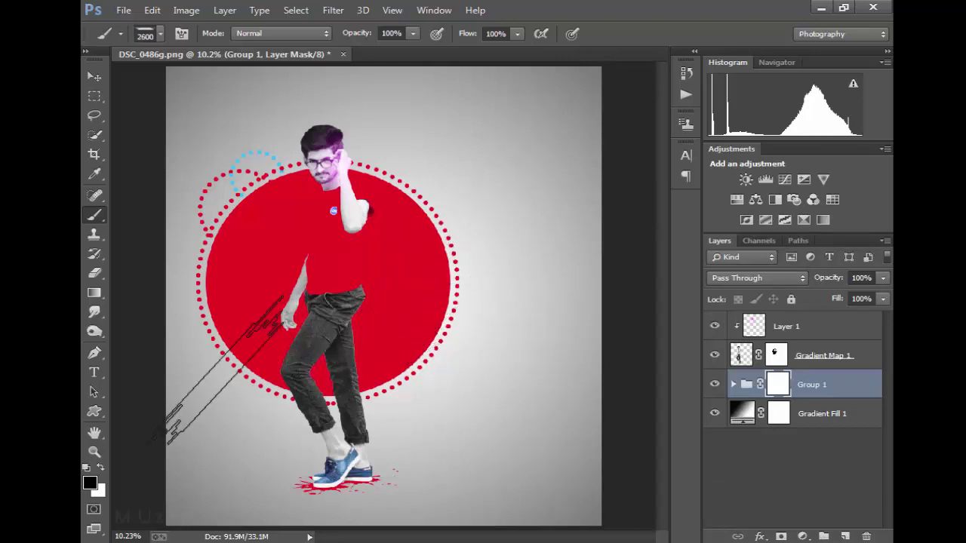
Cut line stripes into the circle's lower-left, right, upper and upper-right edges on the mask
{"action": "key", "text": "bracketright"}
{"action": "key", "text": "bracketright"}
{"action": "key", "text": "bracketright"}
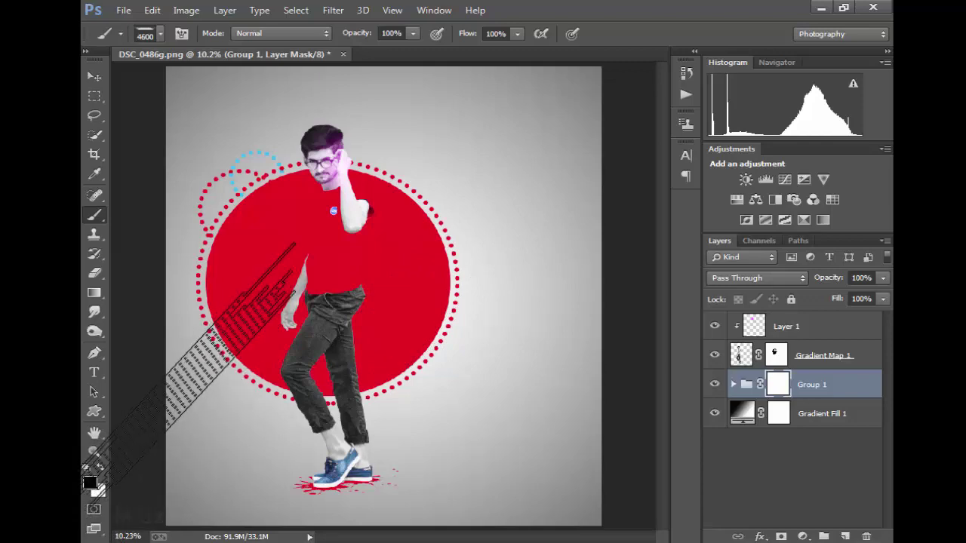
{"action": "left_click", "coordinate": [178, 358]}
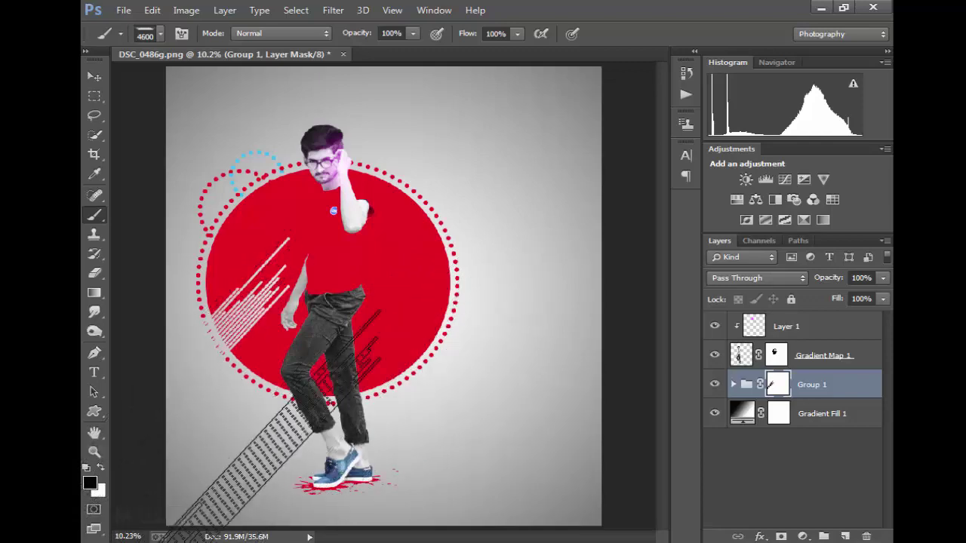
{"action": "left_click", "coordinate": [479, 227]}
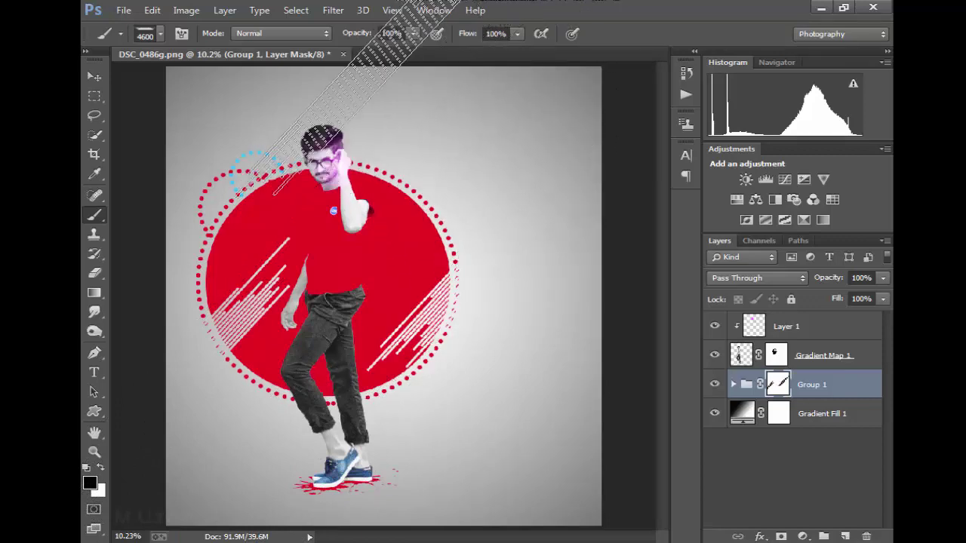
{"action": "left_click", "coordinate": [430, 34]}
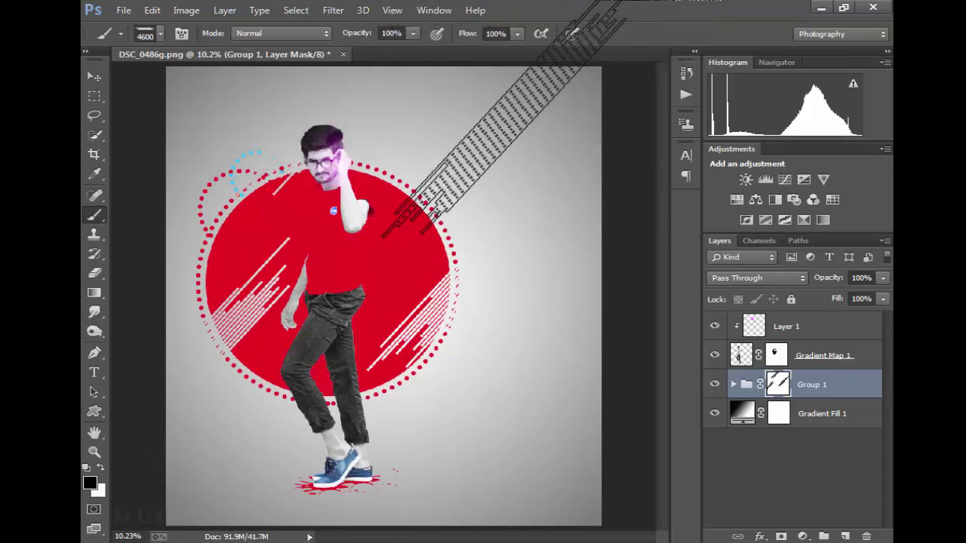
{"action": "left_click", "coordinate": [499, 132]}
Add Layer 2, shrink the brush to 2000 px in black, and paint lower-left streaks
{"action": "left_click", "coordinate": [846, 536]}
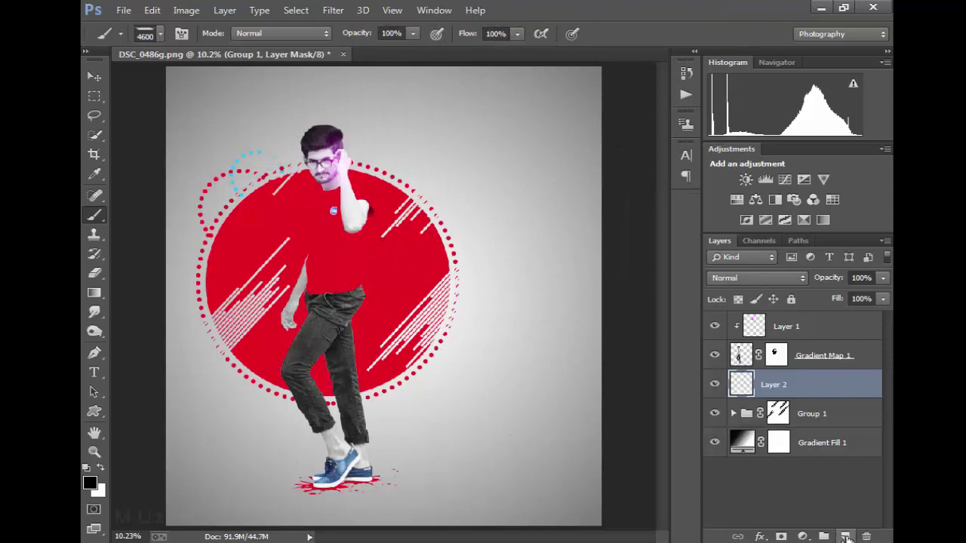
{"action": "key", "text": "bracketleft"}
{"action": "key", "text": "bracketleft"}
{"action": "key", "text": "bracketleft"}
{"action": "key", "text": "bracketleft"}
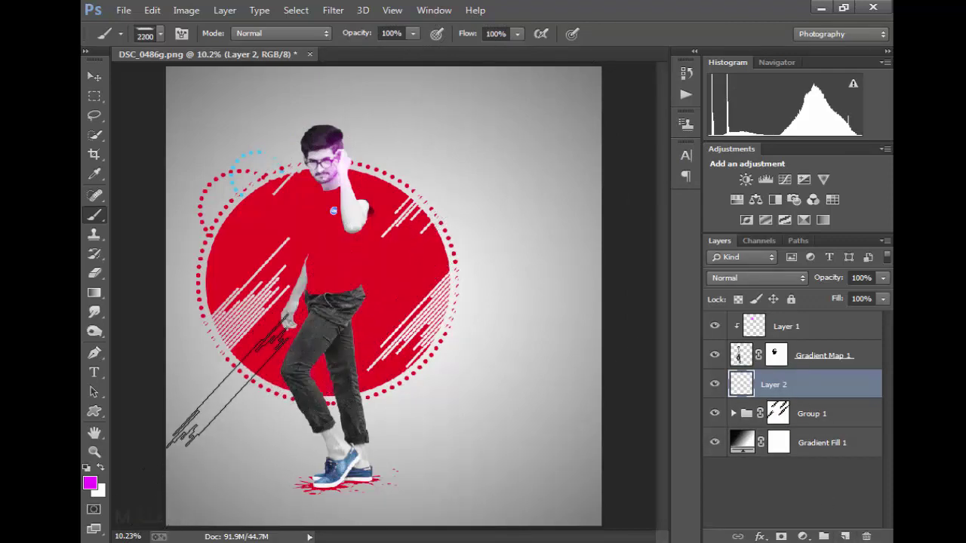
{"action": "key", "text": "bracketleft"}
{"action": "key", "text": "bracketleft"}
{"action": "key", "text": "bracketleft"}
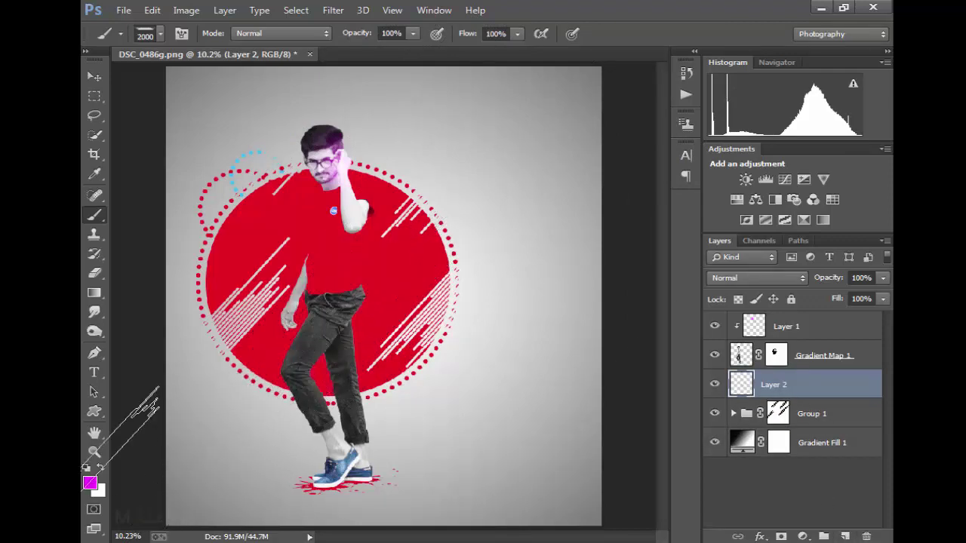
{"action": "left_click", "coordinate": [86, 469]}
{"action": "left_click", "coordinate": [223, 379]}
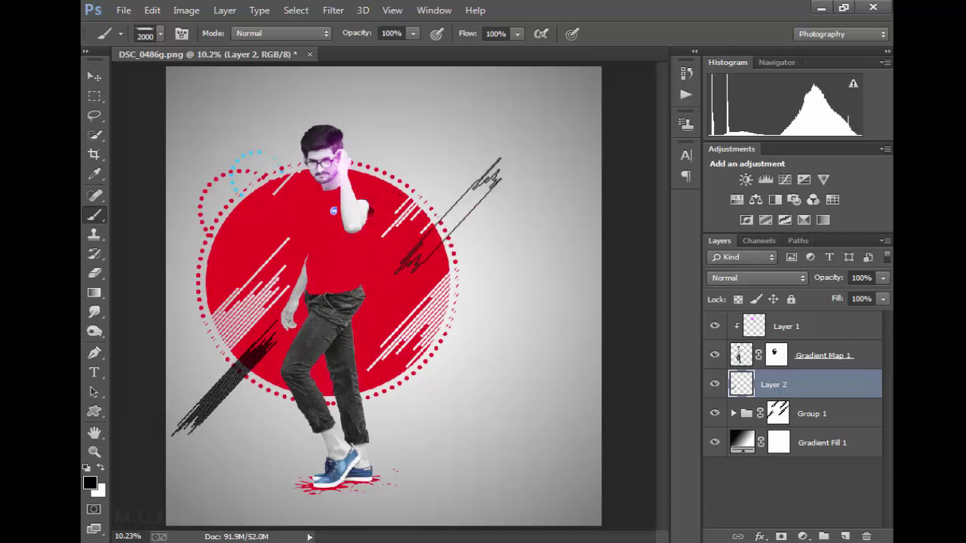
Paint black streaks across the circle's upper right, undoing the unwanted stamps
{"action": "left_click", "coordinate": [428, 293]}
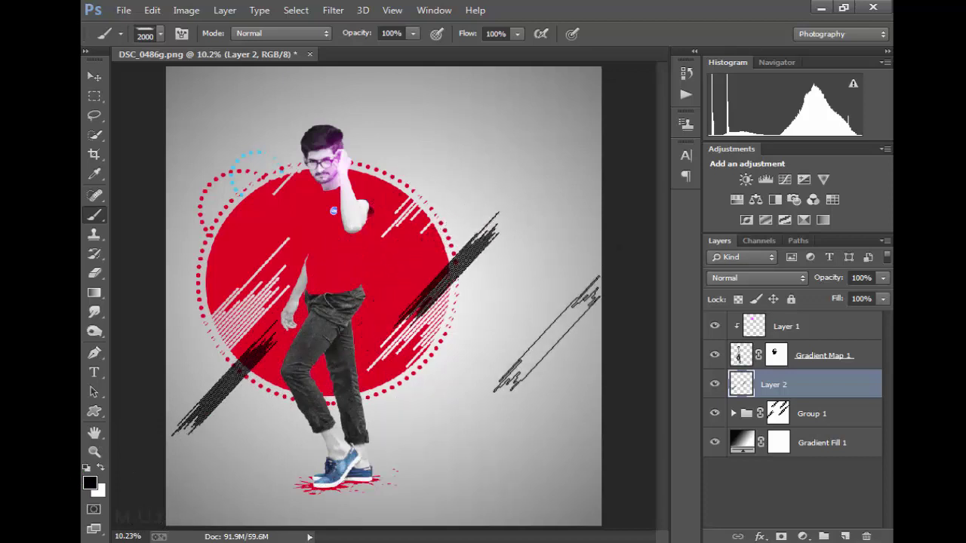
{"action": "key", "text": "ctrl+z"}
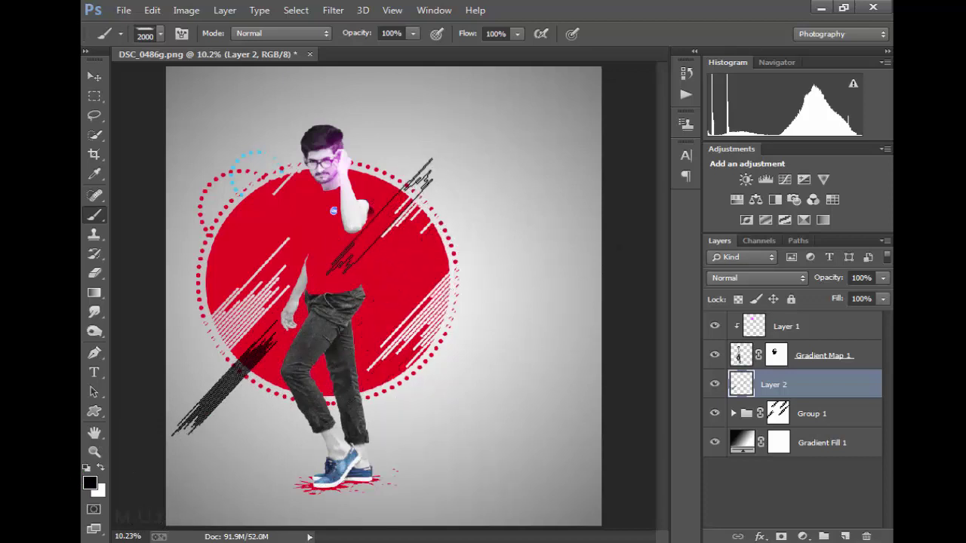
{"action": "left_click", "coordinate": [380, 217]}
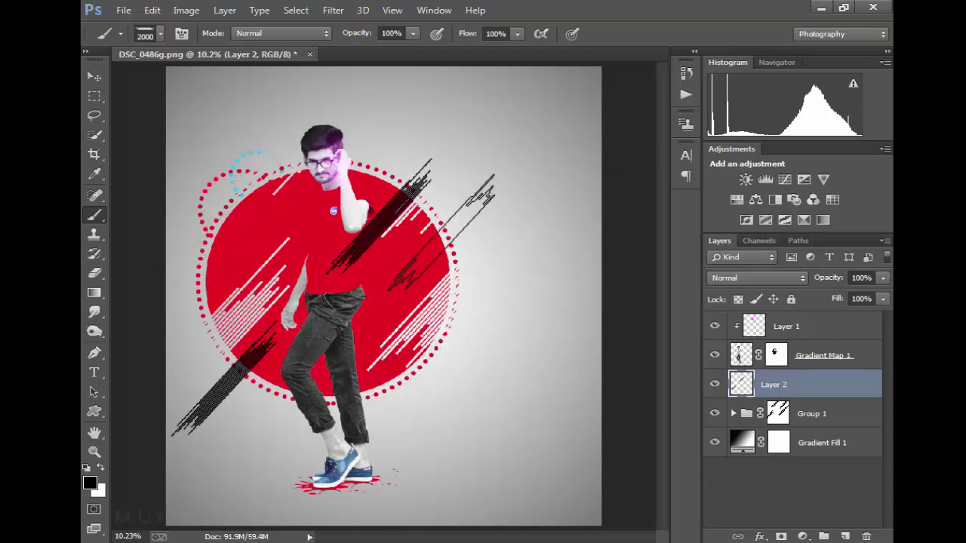
{"action": "left_click", "coordinate": [479, 194]}
{"action": "key", "text": "ctrl+z"}
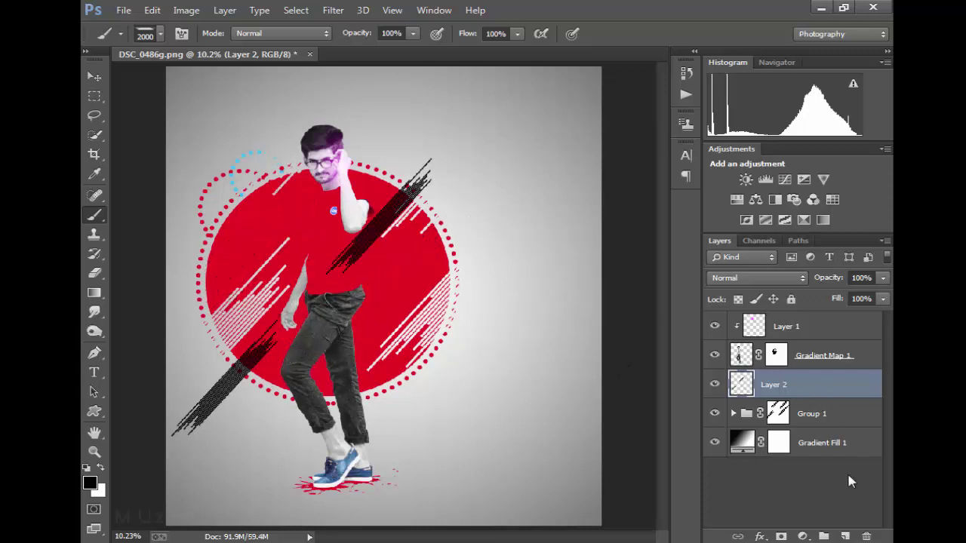
{"action": "left_click", "coordinate": [882, 281]}
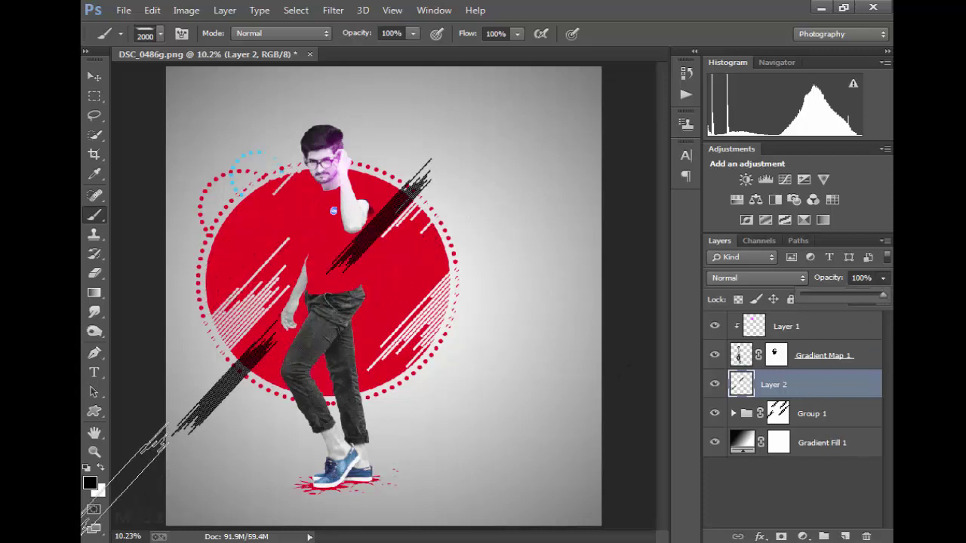
Add Layer 3 below Layer 2, paint white diagonal streaks, and fade it to 29% opacity
{"action": "left_click", "coordinate": [101, 469]}
{"action": "left_click", "coordinate": [844, 537]}
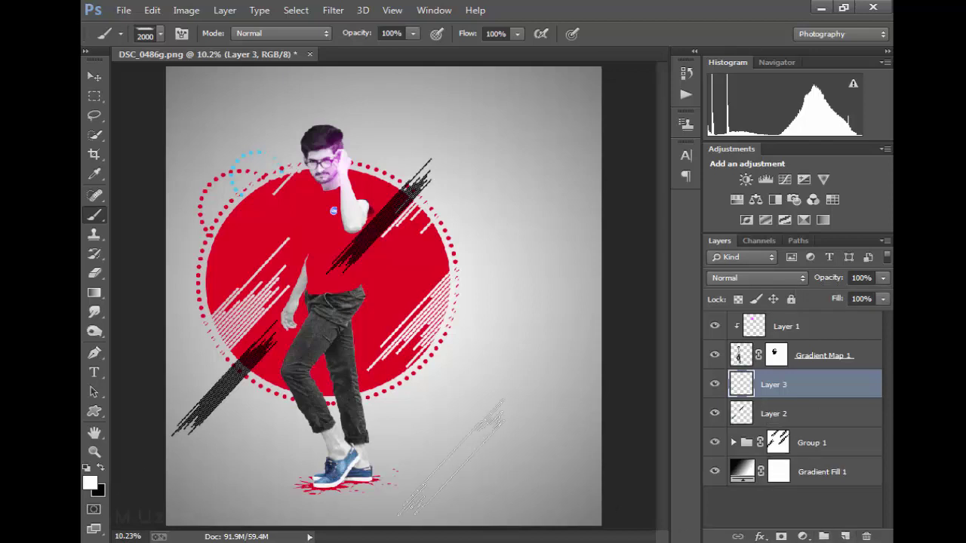
{"action": "left_click_drag", "start_coordinate": [785, 413], "coordinate": [785, 427]}
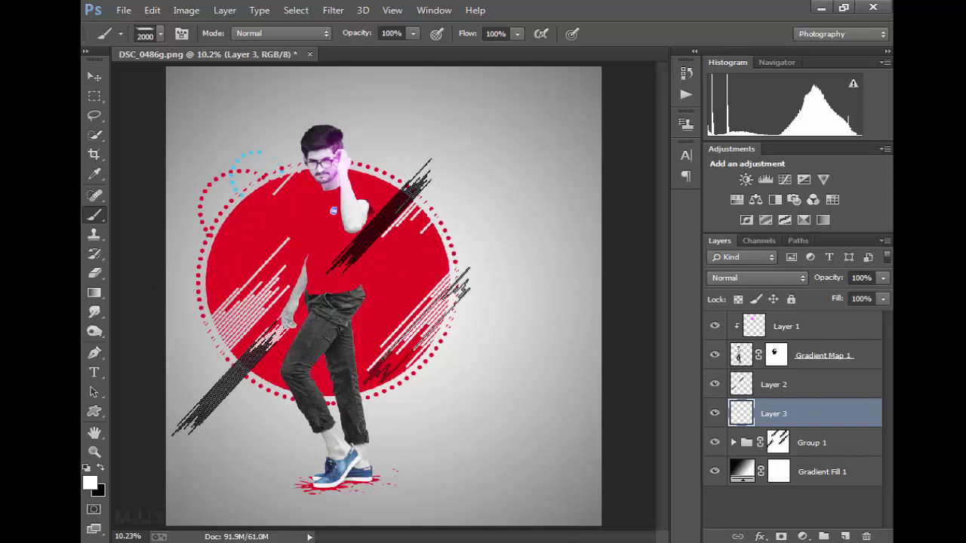
{"action": "left_click", "coordinate": [242, 407]}
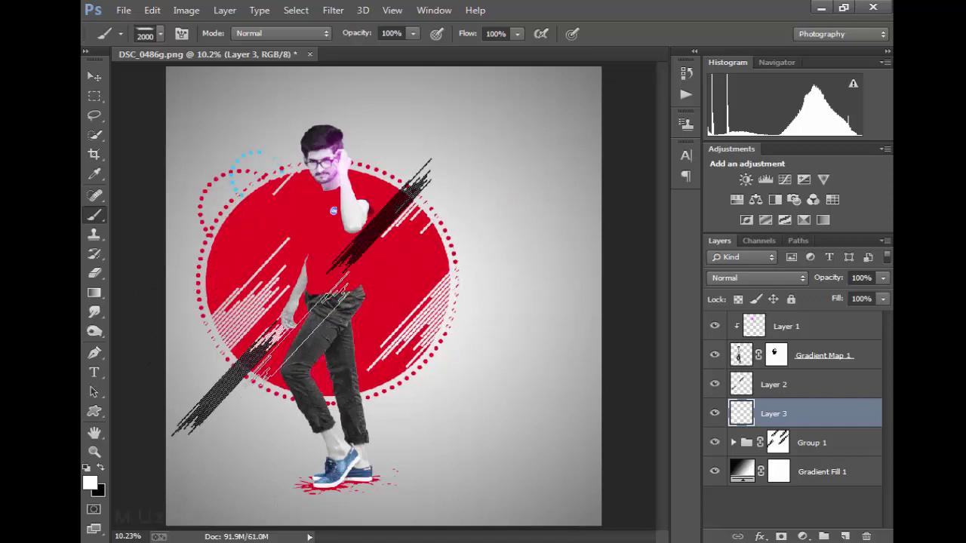
{"action": "left_click", "coordinate": [305, 322]}
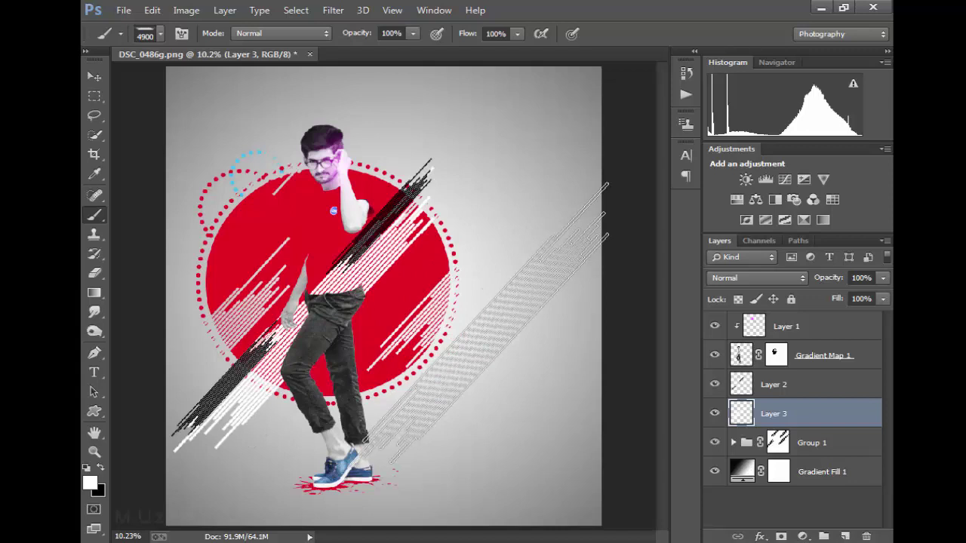
{"action": "left_click", "coordinate": [883, 277]}
{"action": "left_click_drag", "start_coordinate": [882, 296], "coordinate": [825, 295]}
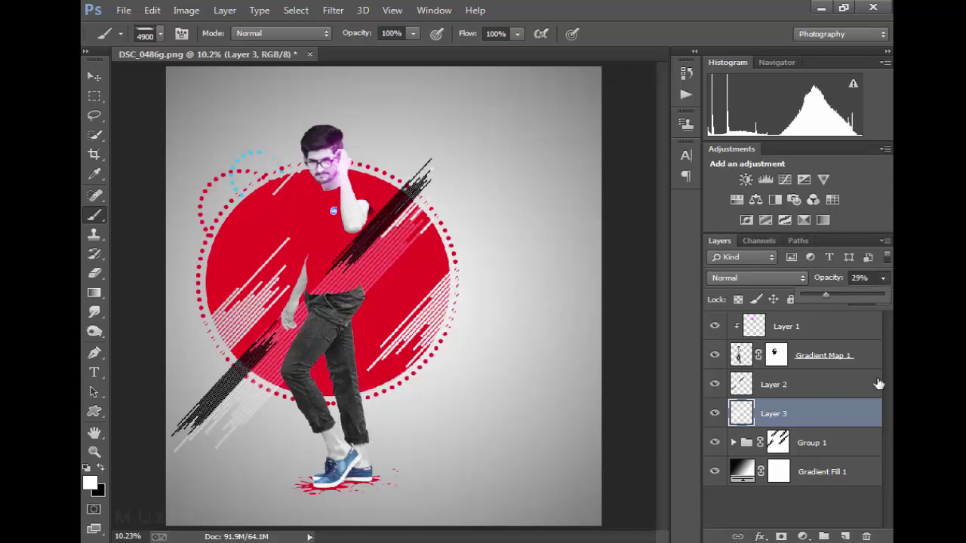
Add a new layer above Layer 2 and pick the 918 streak brush at 2800 px
{"action": "left_click", "coordinate": [845, 390]}
{"action": "left_click", "coordinate": [845, 537]}
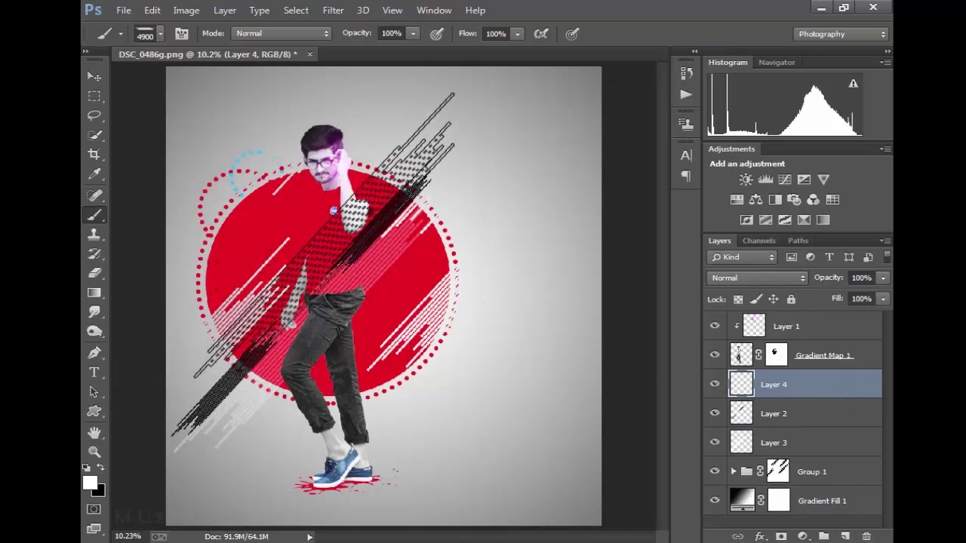
{"action": "right_click", "coordinate": [346, 208]}
{"action": "left_click", "coordinate": [431, 505]}
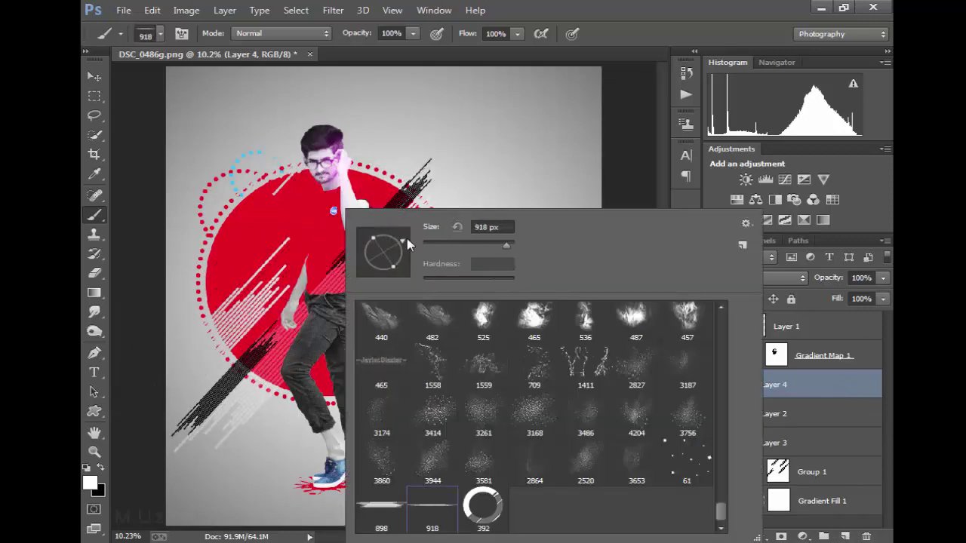
{"action": "key", "text": "Return"}
{"action": "key", "text": "bracketright"}
{"action": "key", "text": "bracketright"}
{"action": "key", "text": "bracketright"}
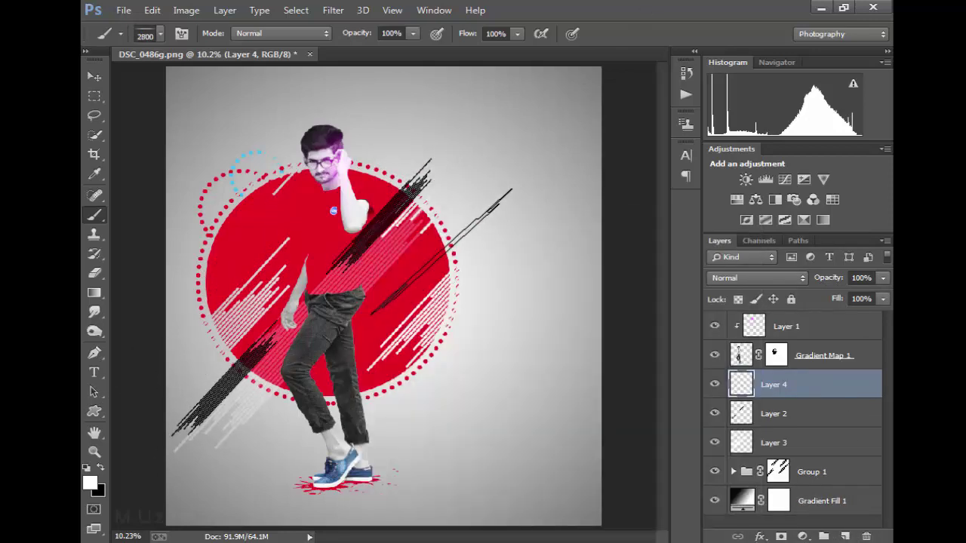
Cut a stripe into the circle's upper left on Group 1's mask and rotate the brush angle
{"action": "left_click", "coordinate": [778, 471]}
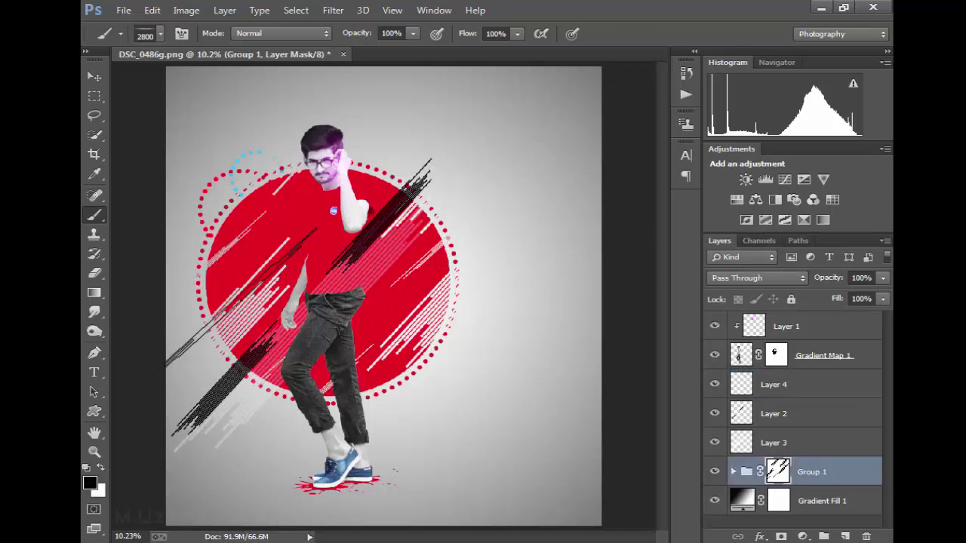
{"action": "left_click", "coordinate": [215, 302]}
{"action": "right_click", "coordinate": [355, 261]}
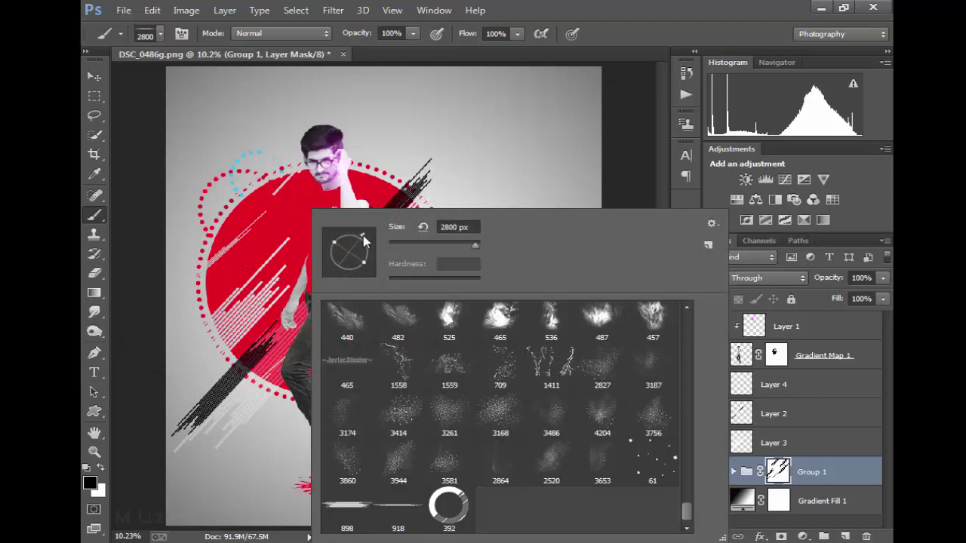
{"action": "left_click", "coordinate": [634, 37]}
{"action": "right_click", "coordinate": [272, 258]}
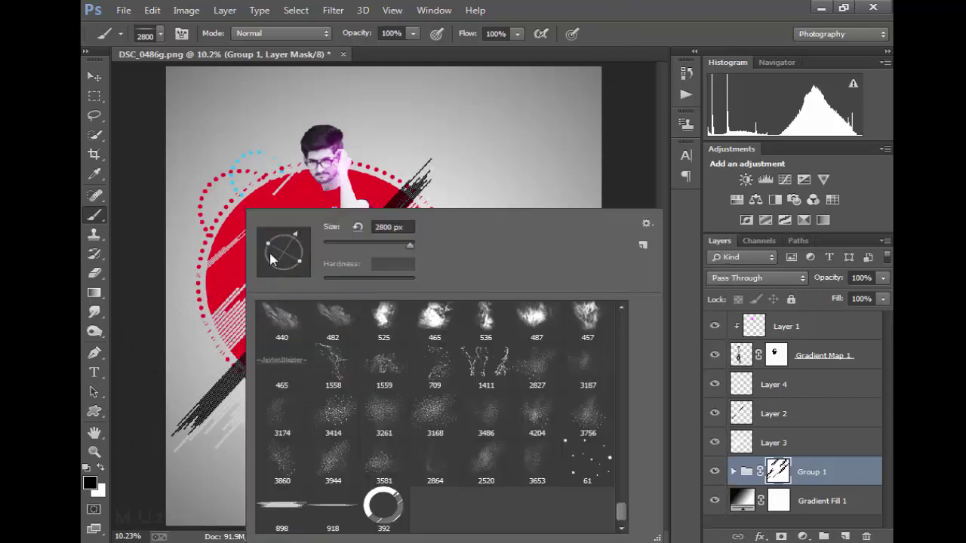
{"action": "left_click_drag", "start_coordinate": [299, 239], "coordinate": [304, 242]}
{"action": "key", "text": "Return"}
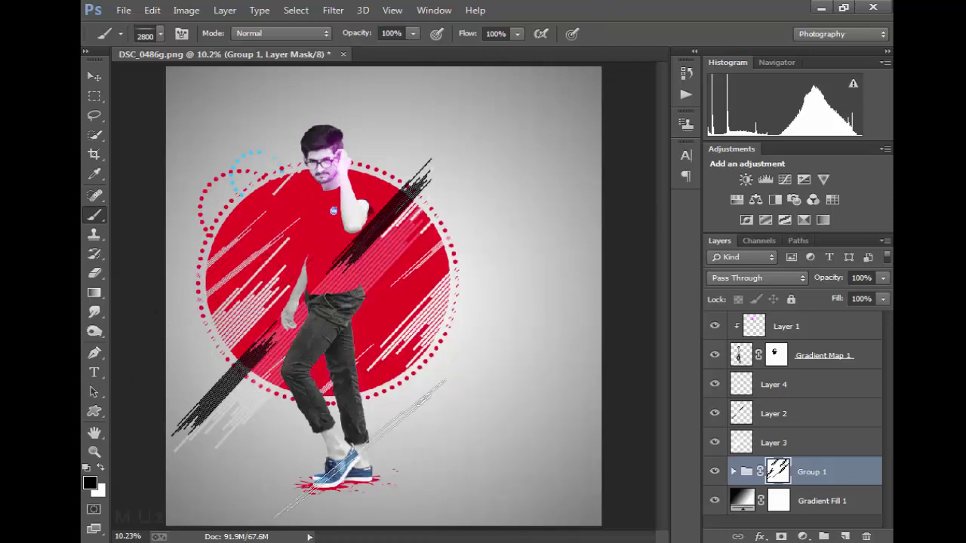
{"action": "right_click", "coordinate": [304, 242]}
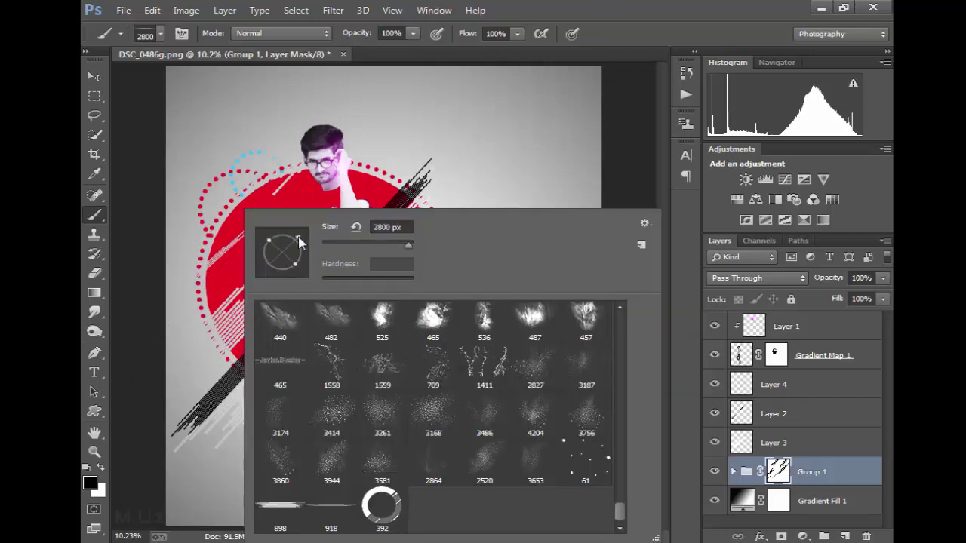
{"action": "key", "text": "Return"}
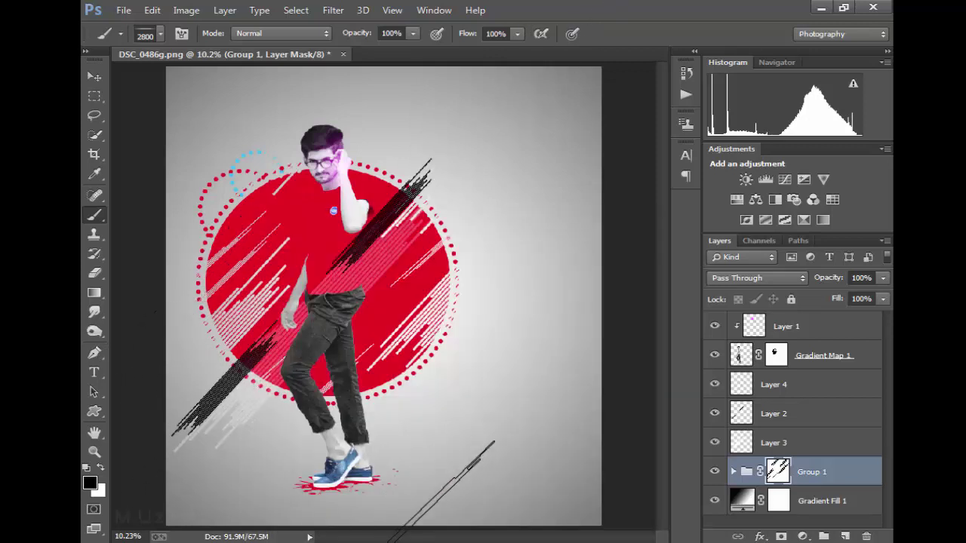
Stamp black diagonal streaks on Layer 4 at the circle's left, right and top, then add Layer 5
{"action": "left_click", "coordinate": [838, 392]}
{"action": "key", "text": "x"}
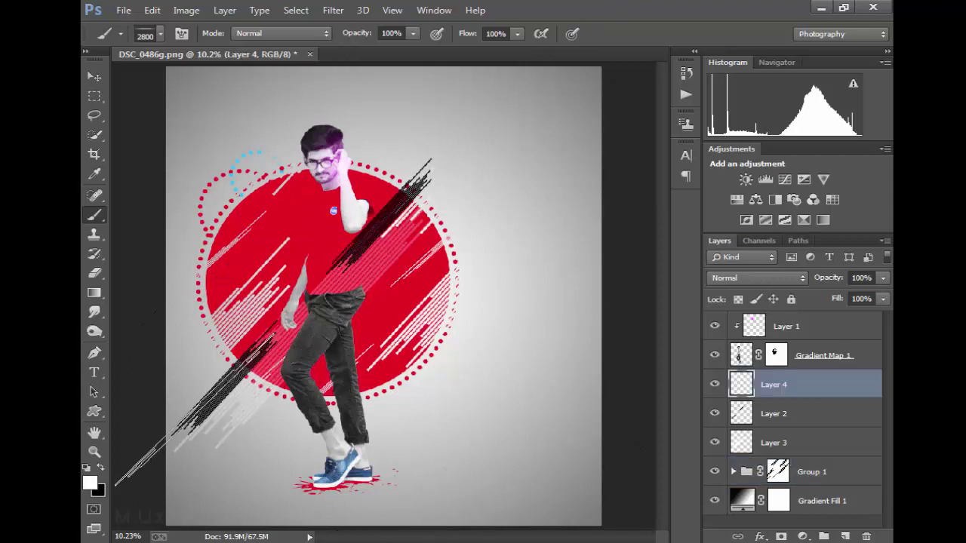
{"action": "key", "text": "x"}
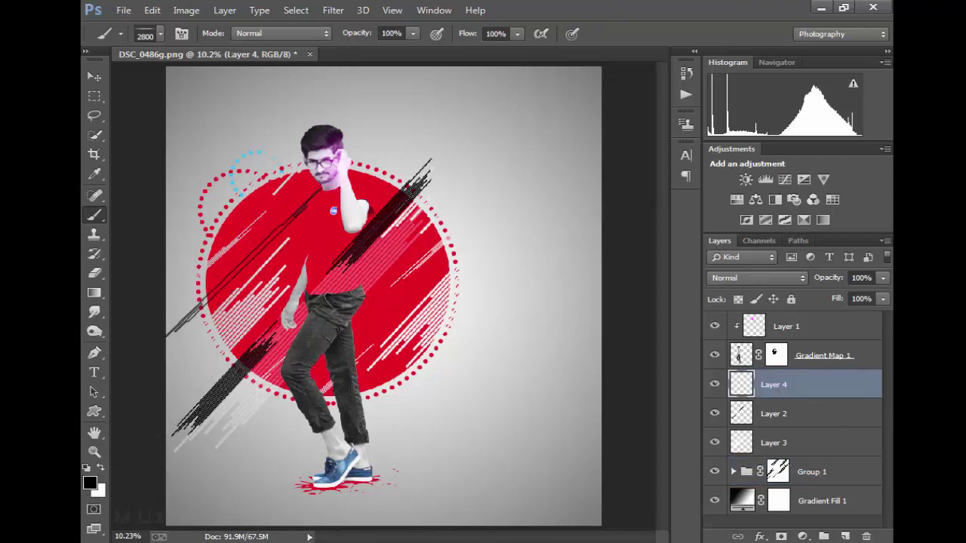
{"action": "key", "text": "bracketleft"}
{"action": "key", "text": "bracketleft"}
{"action": "left_click", "coordinate": [235, 271]}
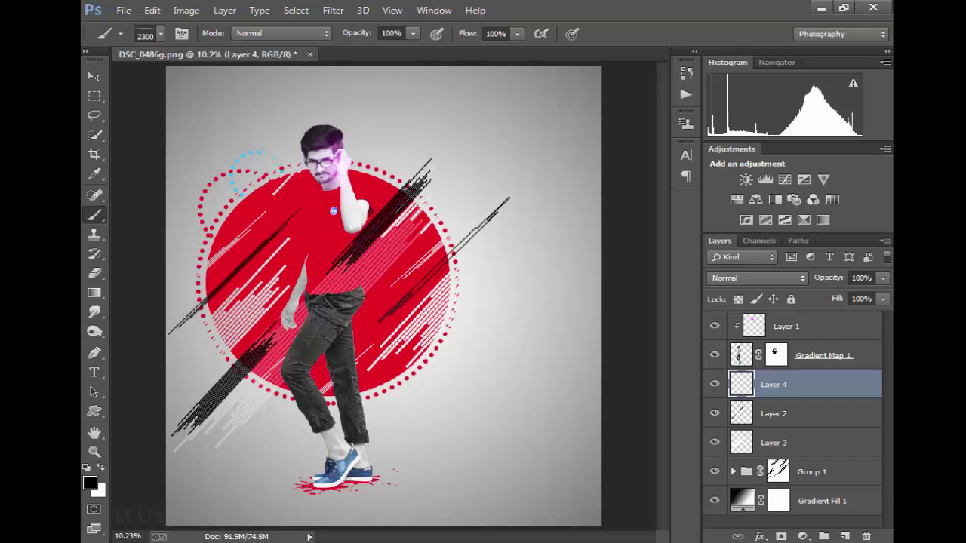
{"action": "left_click", "coordinate": [448, 257]}
{"action": "left_click", "coordinate": [397, 145]}
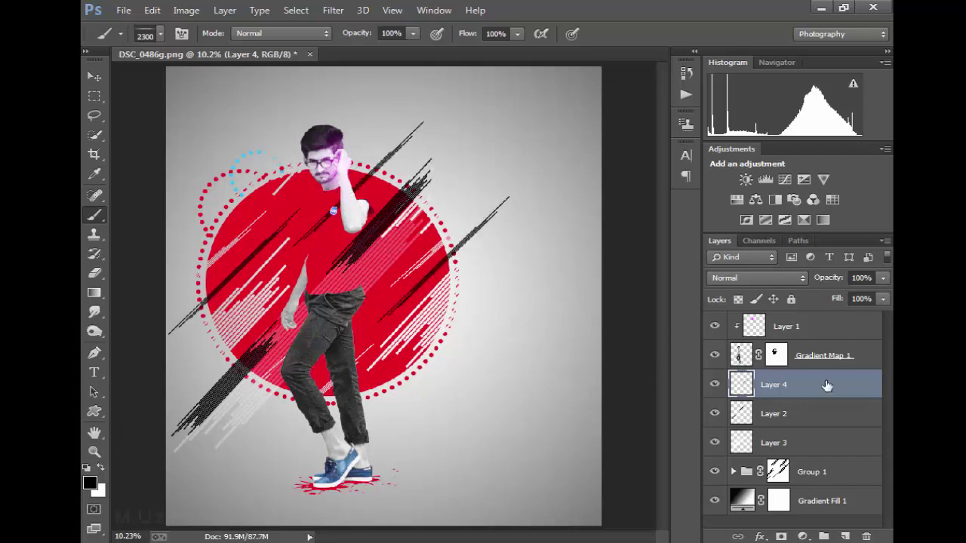
{"action": "left_click", "coordinate": [844, 536]}
Fade Layer 4 to 38% opacity, then select Layer 5 and pick an enlarged ring brush
{"action": "left_click", "coordinate": [831, 413]}
{"action": "left_click", "coordinate": [883, 278]}
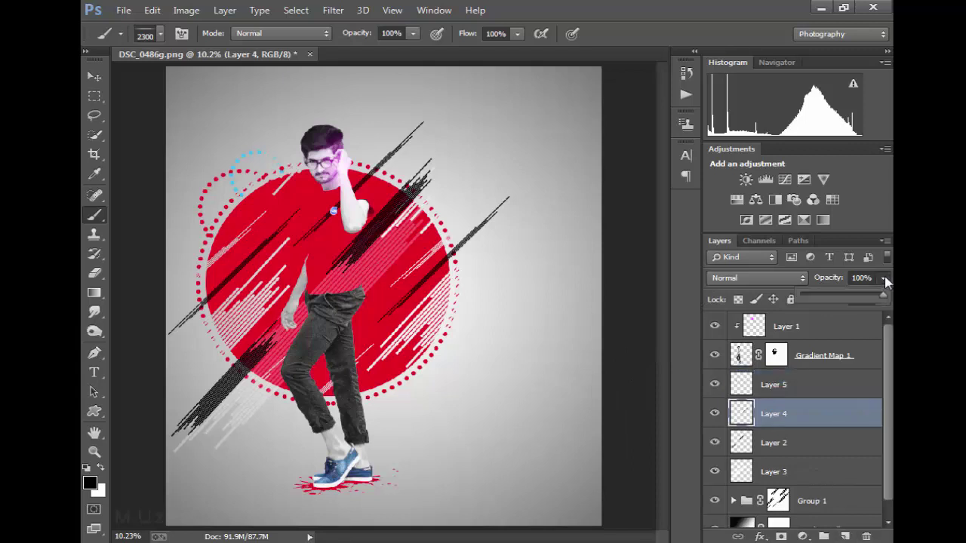
{"action": "left_click_drag", "start_coordinate": [855, 297], "coordinate": [836, 299]}
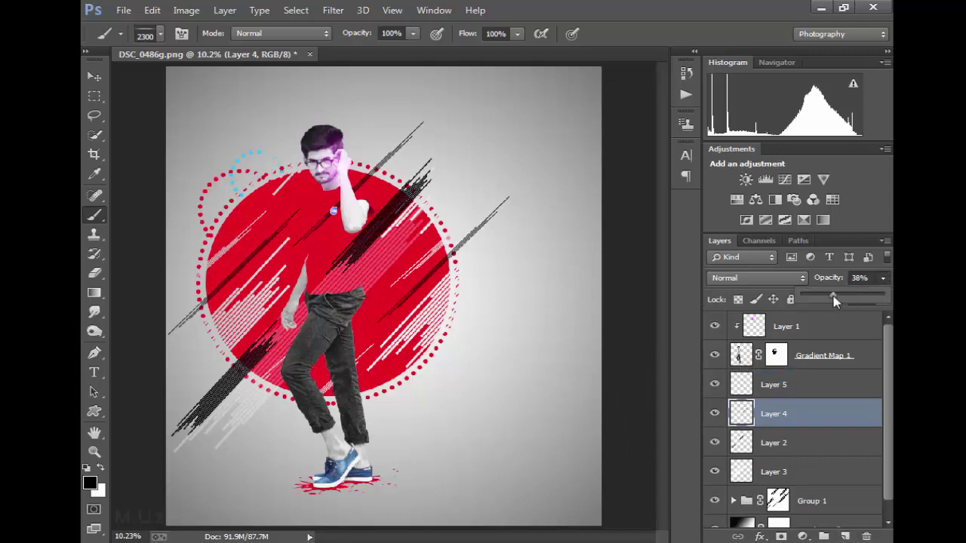
{"action": "left_click", "coordinate": [845, 385]}
{"action": "right_click", "coordinate": [399, 209]}
{"action": "left_click_drag", "start_coordinate": [468, 234], "coordinate": [434, 250]}
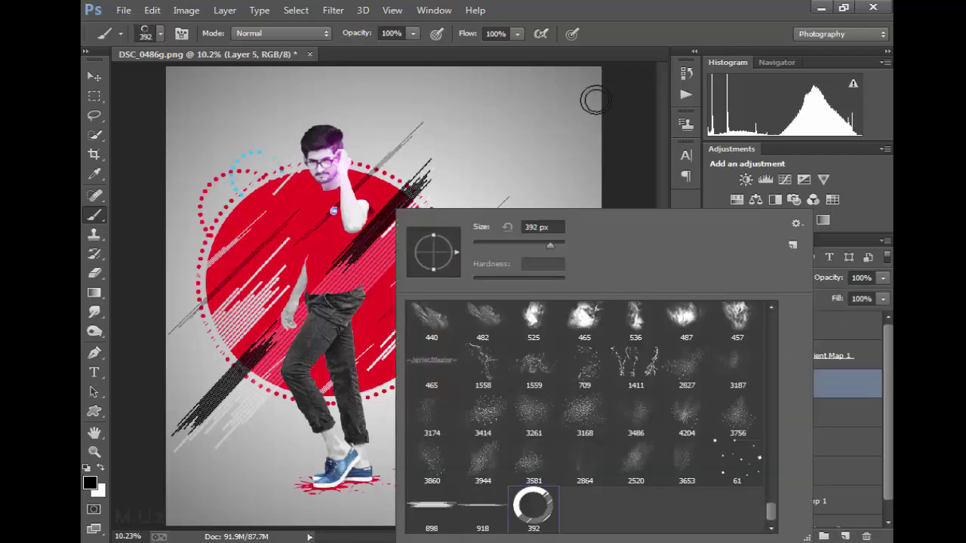
{"action": "key", "text": "Return"}
{"action": "key", "text": "bracketright"}
{"action": "key", "text": "bracketright"}
{"action": "key", "text": "bracketright"}
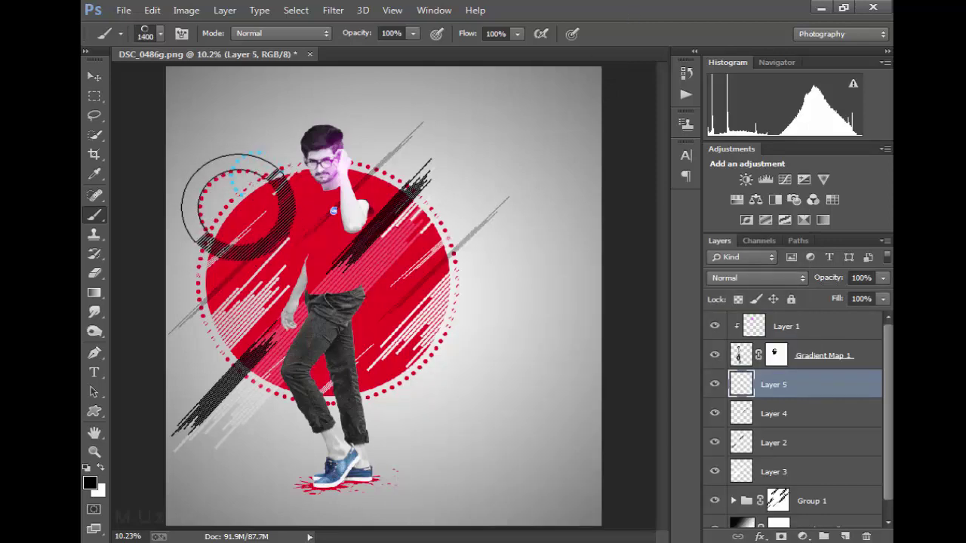
Set the foreground to bright magenta and stamp rings at upper left, on and right of the circle
{"action": "left_click", "coordinate": [90, 482]}
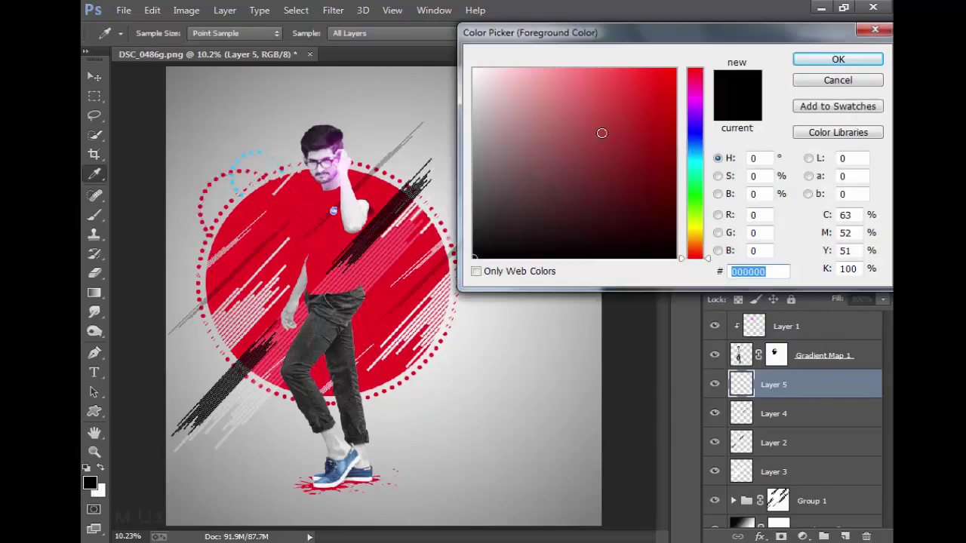
{"action": "left_click", "coordinate": [695, 104]}
{"action": "left_click", "coordinate": [674, 70]}
{"action": "left_click", "coordinate": [838, 59]}
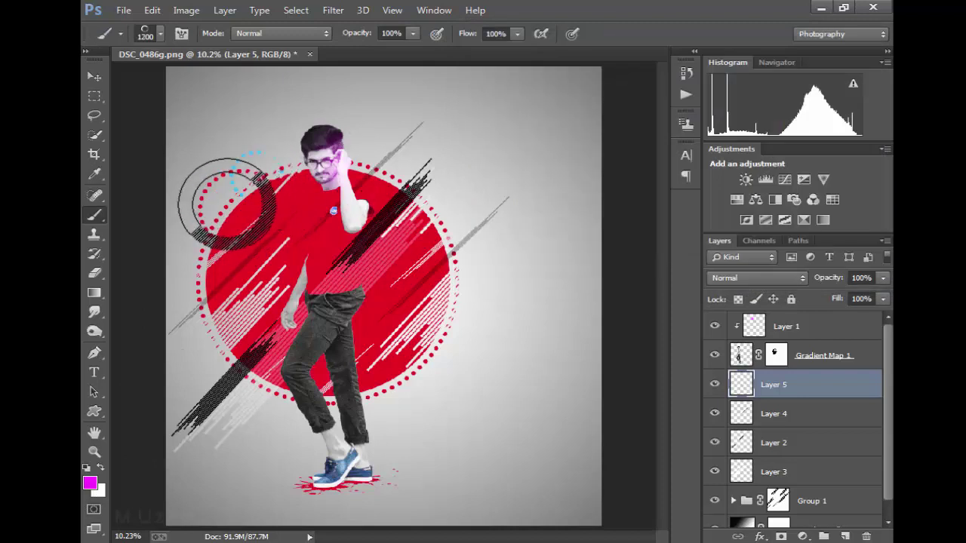
{"action": "left_click", "coordinate": [226, 201]}
{"action": "key", "text": "bracketleft"}
{"action": "key", "text": "bracketleft"}
{"action": "key", "text": "bracketleft"}
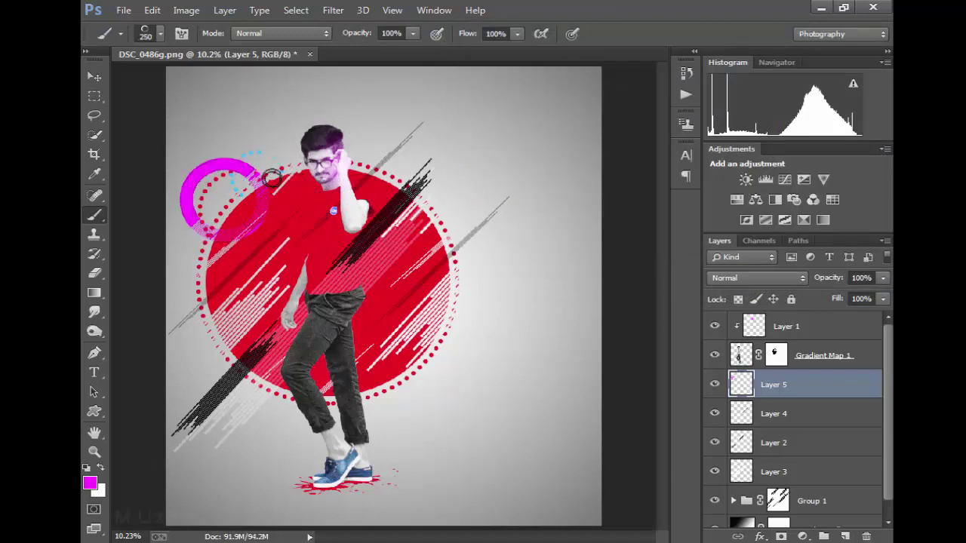
{"action": "left_click", "coordinate": [280, 224]}
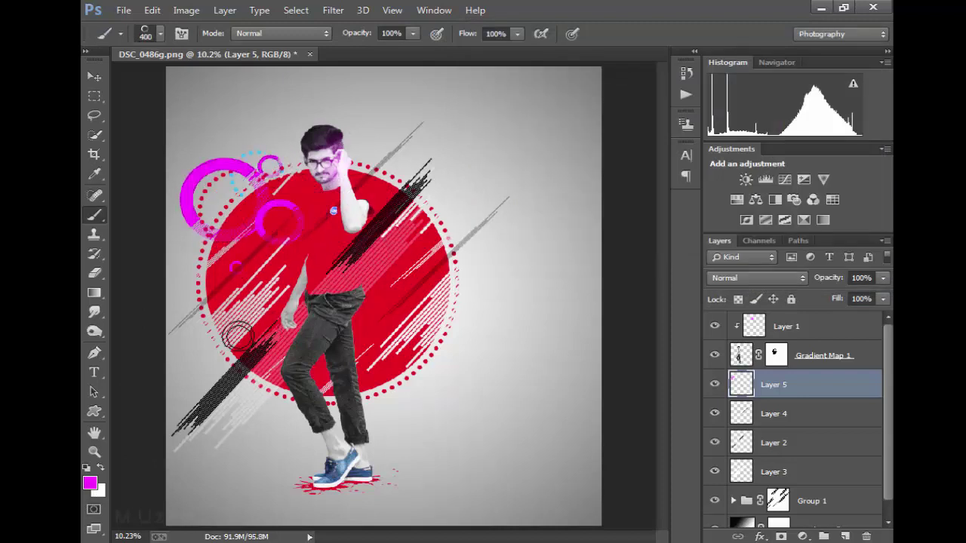
{"action": "left_click", "coordinate": [224, 336]}
{"action": "left_click", "coordinate": [431, 306]}
{"action": "left_click", "coordinate": [436, 239]}
Stamp a large magenta ring at lower left and small rings on the circle's left side
{"action": "key", "text": "bracketright"}
{"action": "key", "text": "bracketright"}
{"action": "key", "text": "bracketright"}
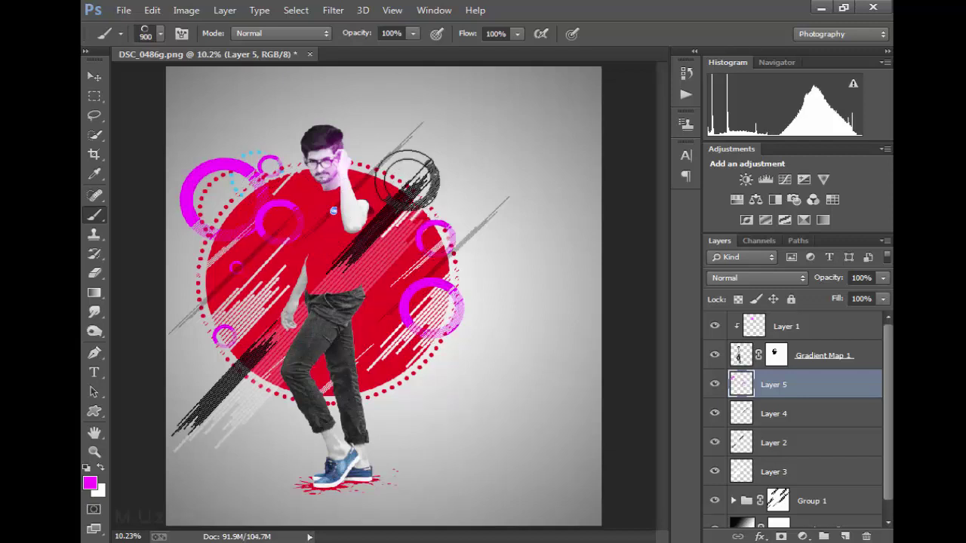
{"action": "left_click", "coordinate": [222, 358]}
{"action": "key", "text": "bracketleft"}
{"action": "key", "text": "bracketleft"}
{"action": "key", "text": "bracketleft"}
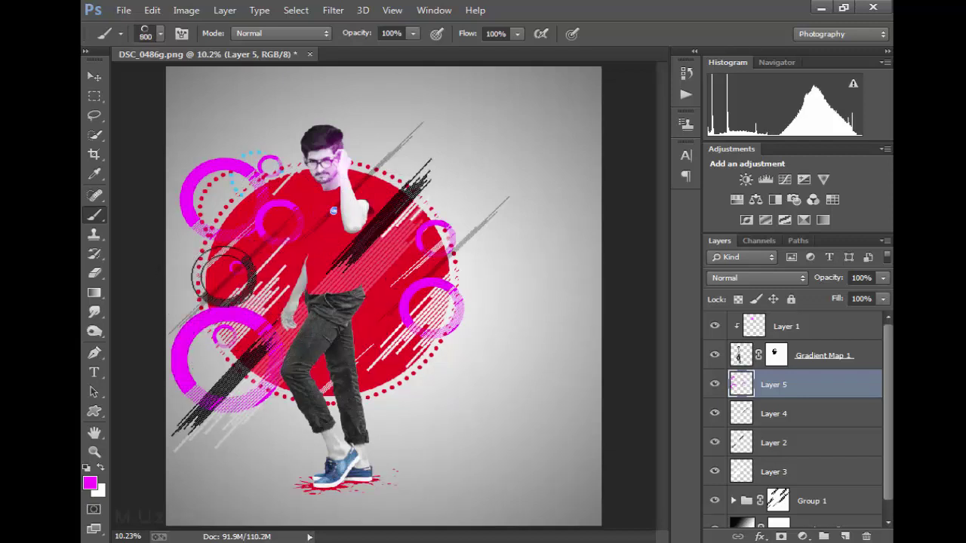
{"action": "left_click", "coordinate": [209, 269]}
{"action": "left_click", "coordinate": [287, 266]}
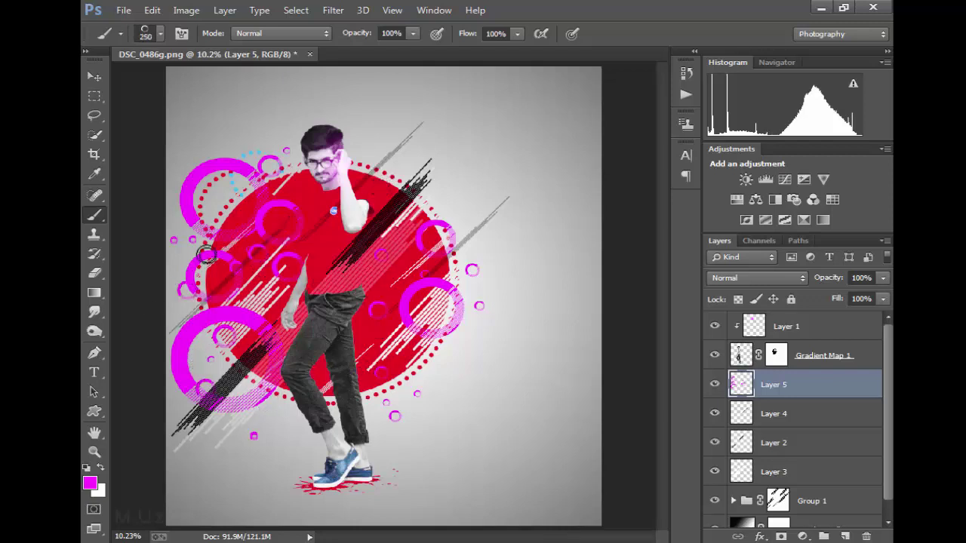
Stamp small magenta rings above the figure and below the circle's lower left, redoing misplaced ones
{"action": "left_click", "coordinate": [261, 133]}
{"action": "left_click", "coordinate": [186, 119]}
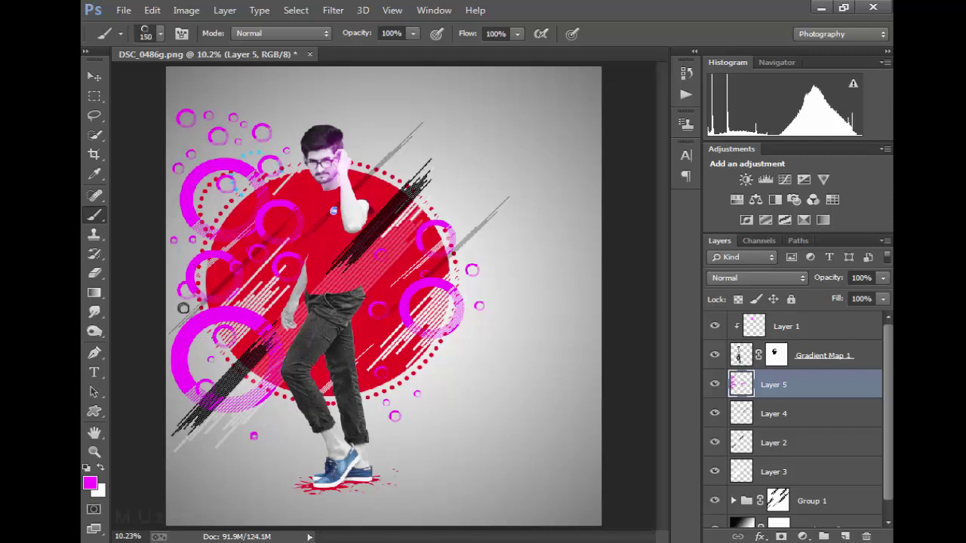
{"action": "key", "text": "bracketright"}
{"action": "left_click", "coordinate": [269, 407]}
{"action": "left_click", "coordinate": [227, 402]}
{"action": "left_click", "coordinate": [229, 456]}
{"action": "left_click", "coordinate": [264, 453]}
{"action": "left_click", "coordinate": [307, 430]}
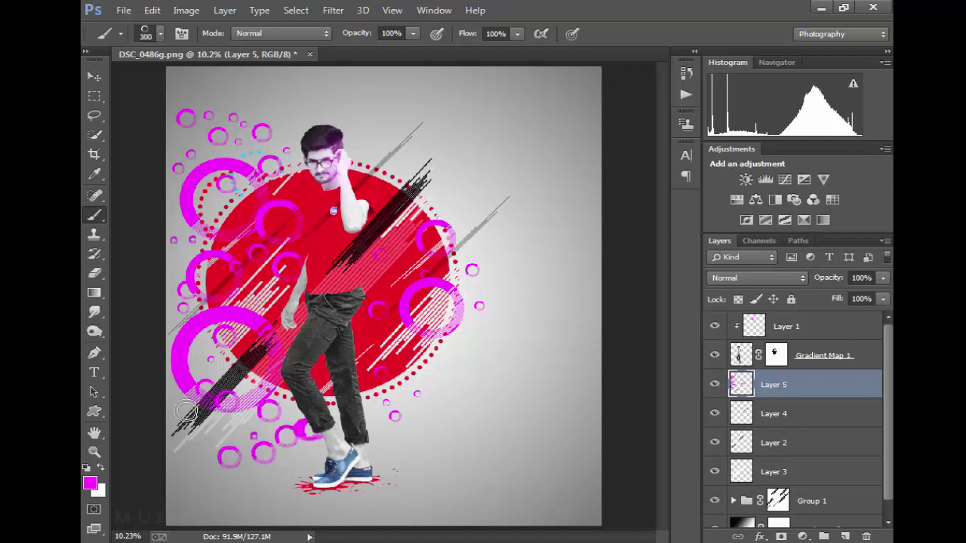
{"action": "key", "text": "ctrl+z"}
{"action": "left_click", "coordinate": [210, 436]}
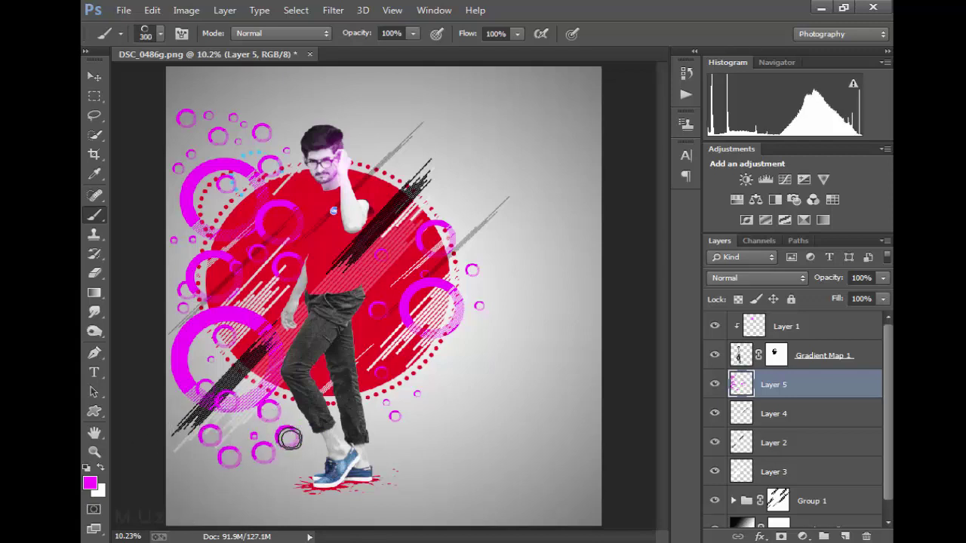
{"action": "key", "text": "ctrl+z"}
{"action": "left_click", "coordinate": [287, 437]}
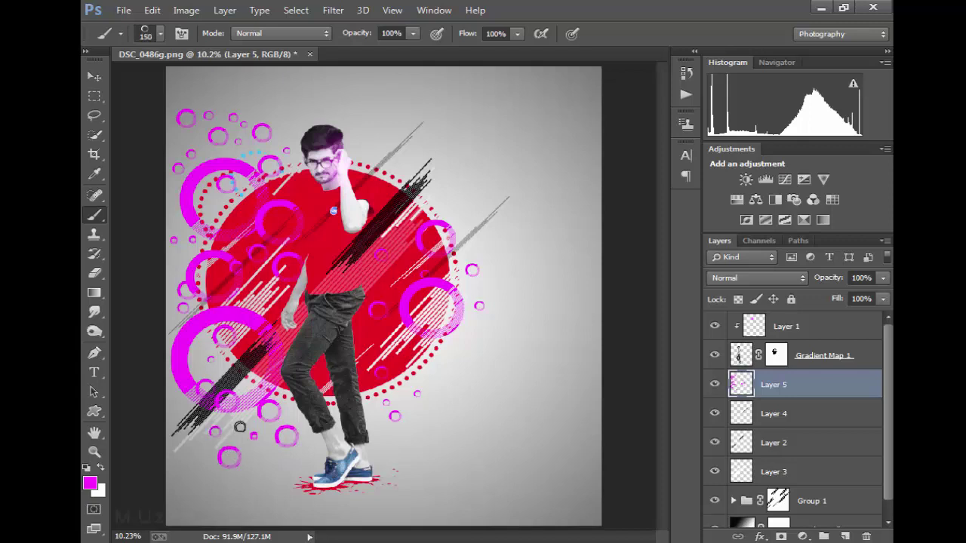
Add small and larger overlapping magenta rings at the lower right
{"action": "key", "text": "bracketleft"}
{"action": "left_click", "coordinate": [448, 457]}
{"action": "left_click", "coordinate": [413, 437]}
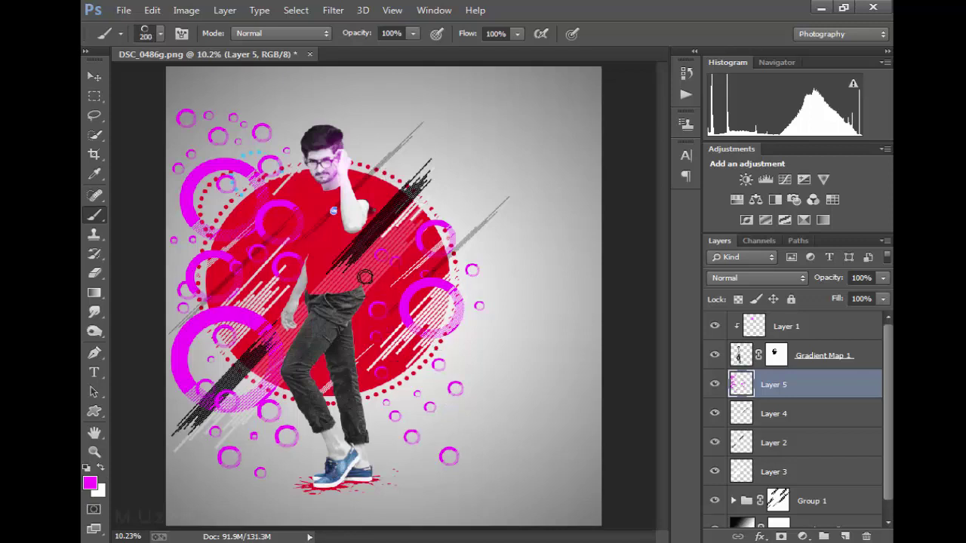
{"action": "right_click", "coordinate": [364, 278]}
{"action": "left_click", "coordinate": [597, 49]}
{"action": "key", "text": "bracketright"}
{"action": "key", "text": "bracketright"}
{"action": "key", "text": "bracketright"}
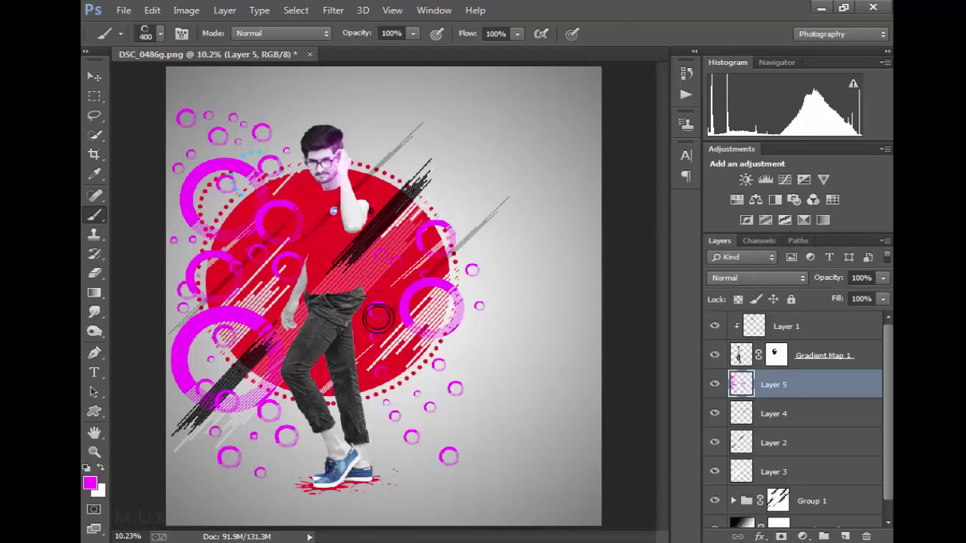
{"action": "left_click", "coordinate": [428, 421]}
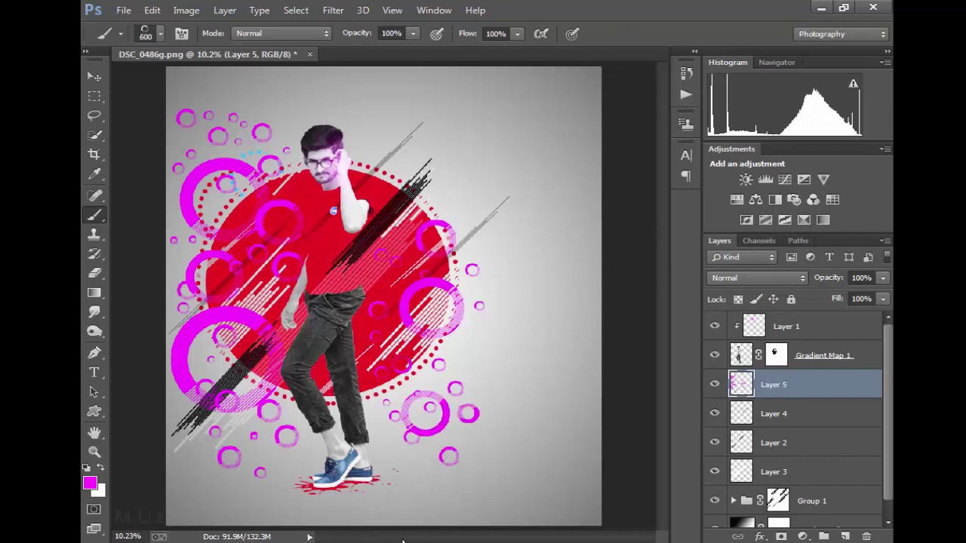
Stamp more magenta rings above and across the red circle
{"action": "key", "text": "bracketleft"}
{"action": "key", "text": "bracketleft"}
{"action": "key", "text": "bracketleft"}
{"action": "key", "text": "bracketright"}
{"action": "key", "text": "bracketright"}
{"action": "key", "text": "bracketright"}
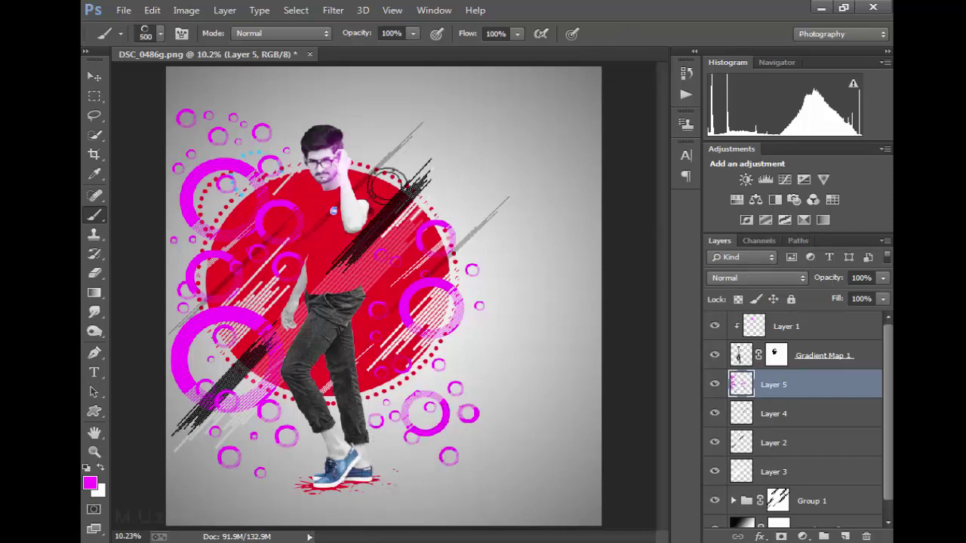
{"action": "left_click", "coordinate": [388, 171]}
{"action": "left_click", "coordinate": [376, 257]}
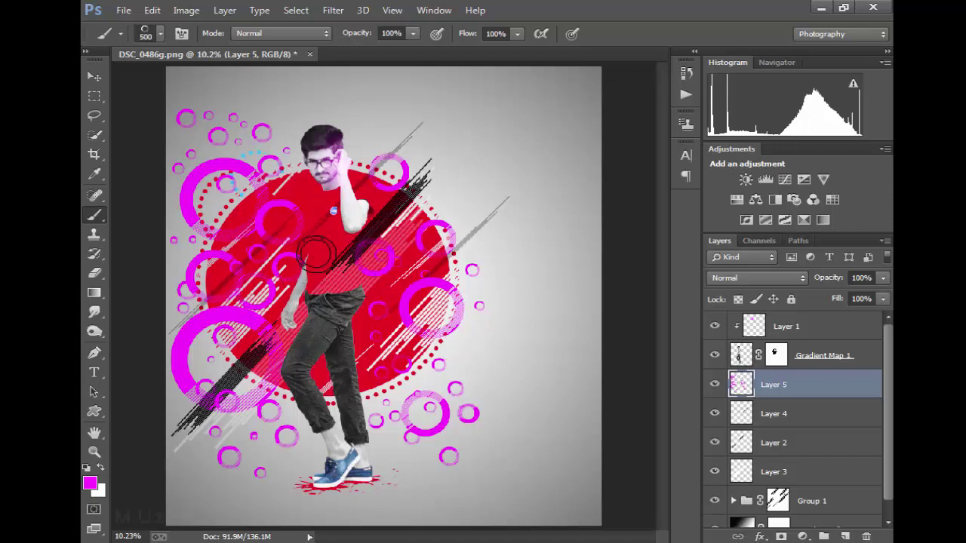
{"action": "left_click", "coordinate": [317, 243]}
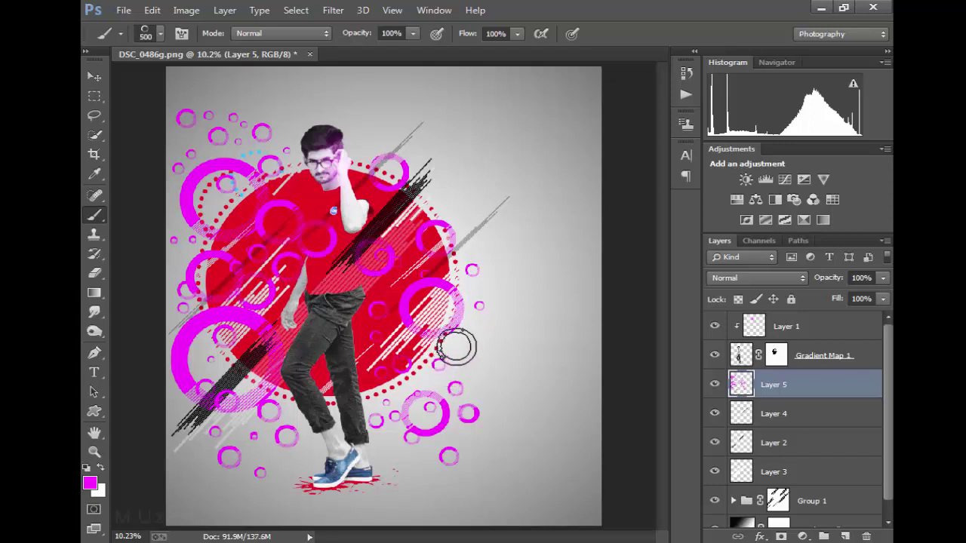
{"action": "left_click", "coordinate": [93, 76]}
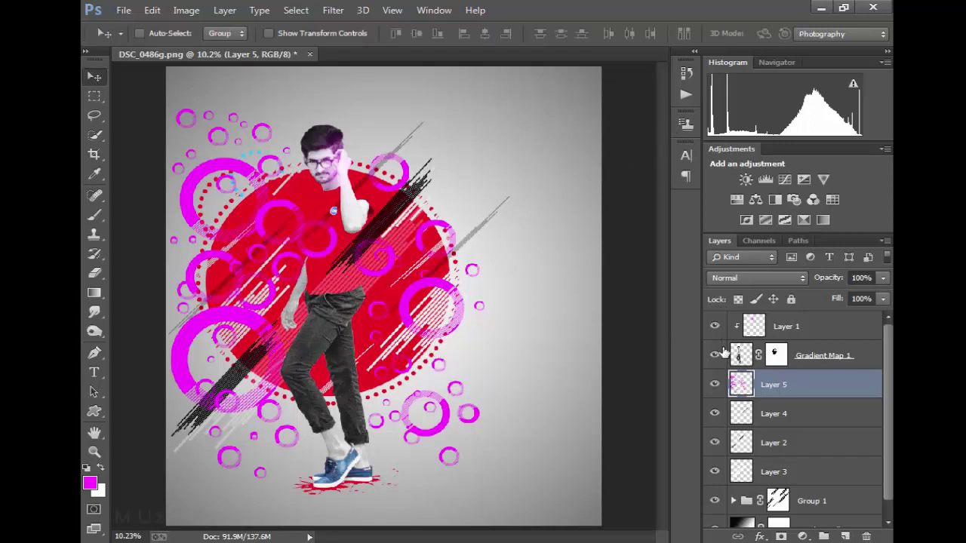
Lower Layer 5's opacity, select Group 1, and choose sketch brush 453 enlarged to 2200 px
{"action": "left_click", "coordinate": [883, 277]}
{"action": "mouse_move", "coordinate": [881, 294]}
{"action": "left_mouse_down"}
{"action": "mouse_move", "coordinate": [842, 300]}
{"action": "mouse_move", "coordinate": [854, 294]}
{"action": "left_mouse_up"}
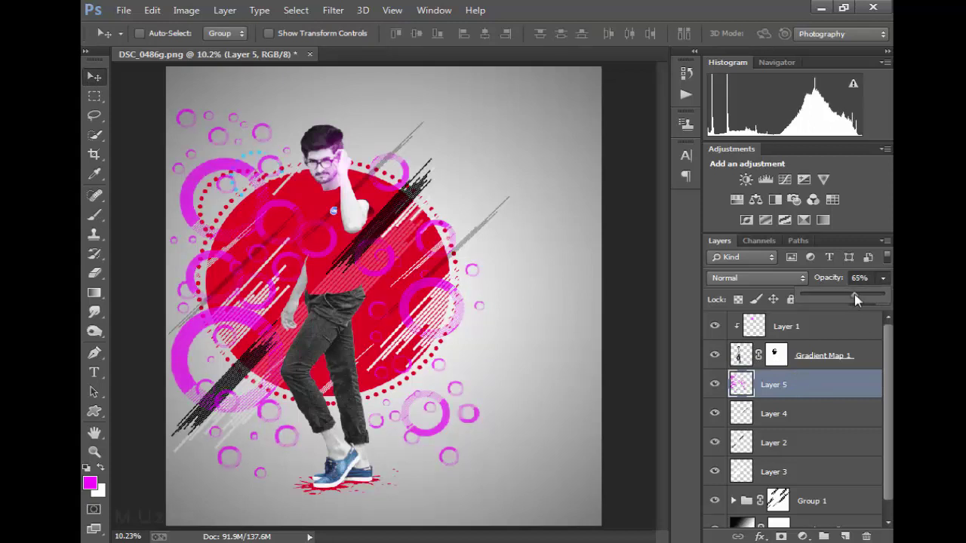
{"action": "left_click", "coordinate": [851, 355]}
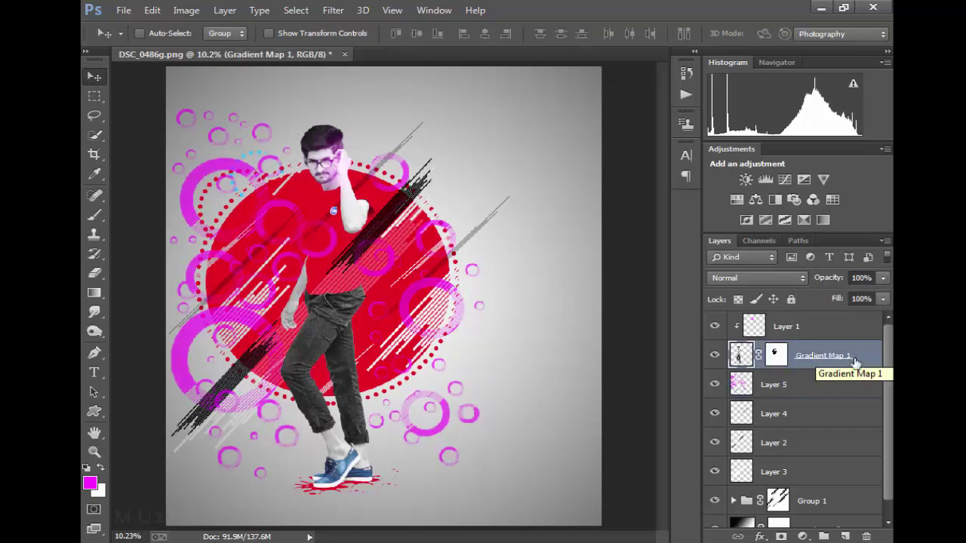
{"action": "left_click", "coordinate": [851, 501]}
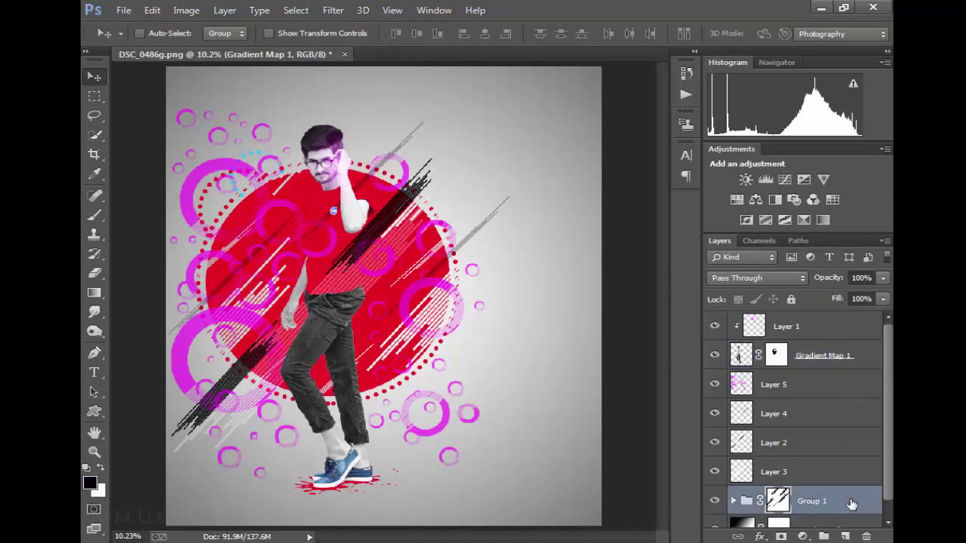
{"action": "left_click", "coordinate": [94, 219]}
{"action": "right_click", "coordinate": [314, 220]}
{"action": "mouse_move", "coordinate": [691, 434]}
{"action": "left_mouse_down"}
{"action": "mouse_move", "coordinate": [696, 517]}
{"action": "mouse_move", "coordinate": [695, 495]}
{"action": "left_mouse_up"}
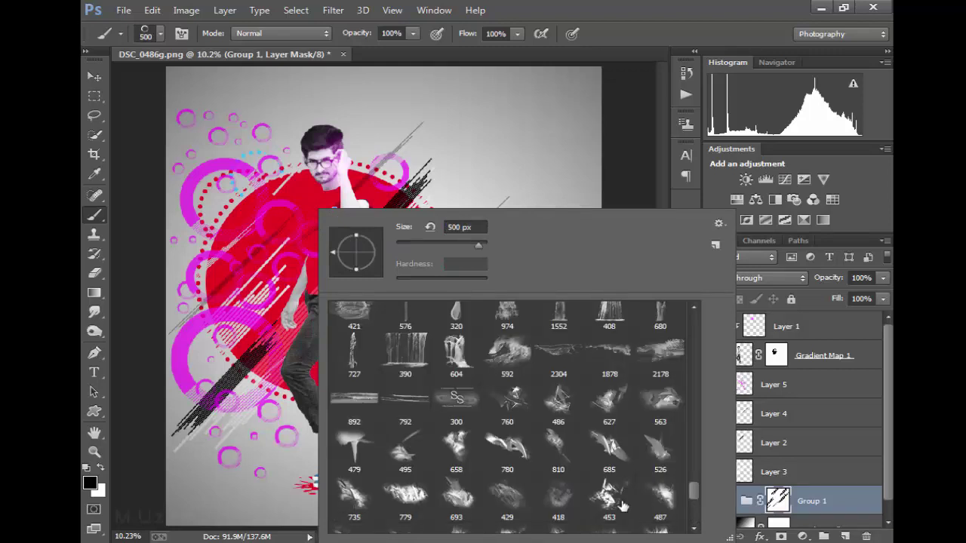
{"action": "left_click", "coordinate": [615, 502]}
{"action": "left_click", "coordinate": [604, 17]}
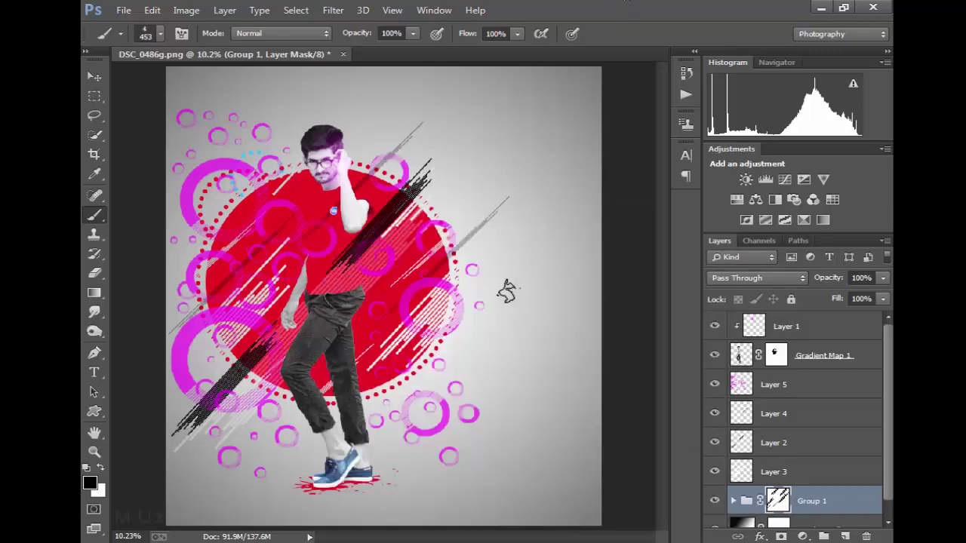
{"action": "key", "text": "bracketright"}
{"action": "key", "text": "bracketright"}
{"action": "key", "text": "bracketright"}
Paint sketchy red and pink texture on Group 1's mask around circle, head and legs, then select Layer 1
{"action": "left_click_drag", "start_coordinate": [494, 385], "coordinate": [461, 378]}
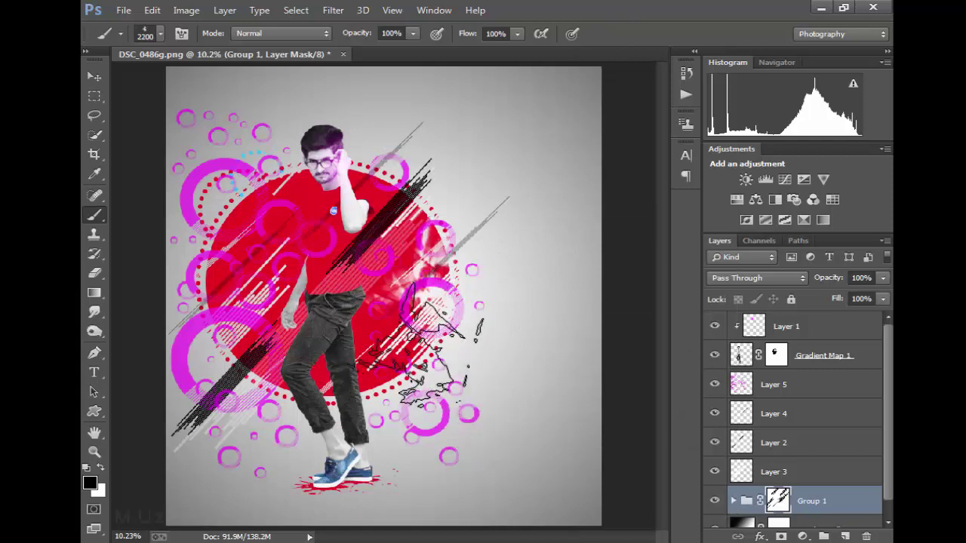
{"action": "mouse_move", "coordinate": [468, 203]}
{"action": "left_mouse_down"}
{"action": "mouse_move", "coordinate": [415, 269]}
{"action": "mouse_move", "coordinate": [208, 196]}
{"action": "mouse_move", "coordinate": [193, 302]}
{"action": "left_mouse_up"}
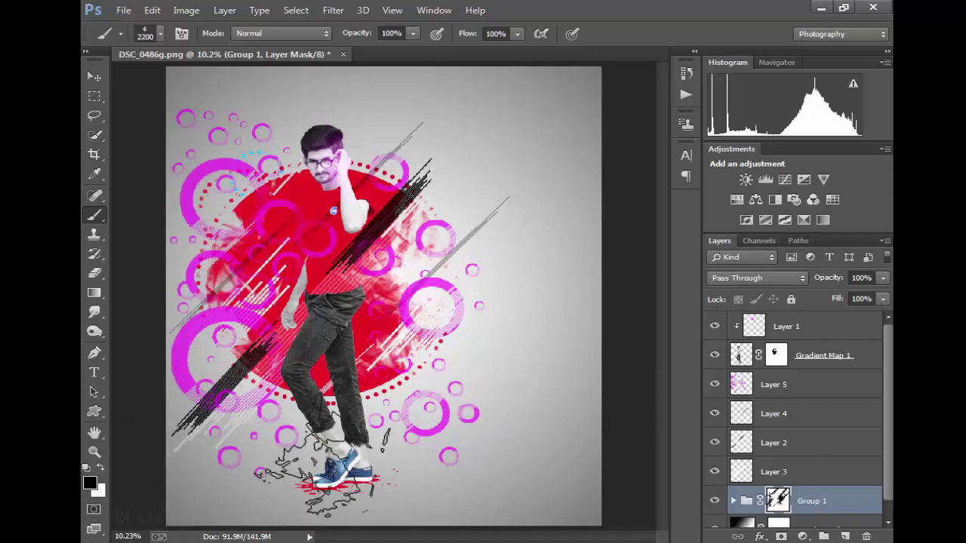
{"action": "mouse_move", "coordinate": [226, 196]}
{"action": "left_mouse_down"}
{"action": "mouse_move", "coordinate": [200, 174]}
{"action": "mouse_move", "coordinate": [181, 343]}
{"action": "mouse_move", "coordinate": [461, 151]}
{"action": "mouse_move", "coordinate": [430, 143]}
{"action": "left_mouse_up"}
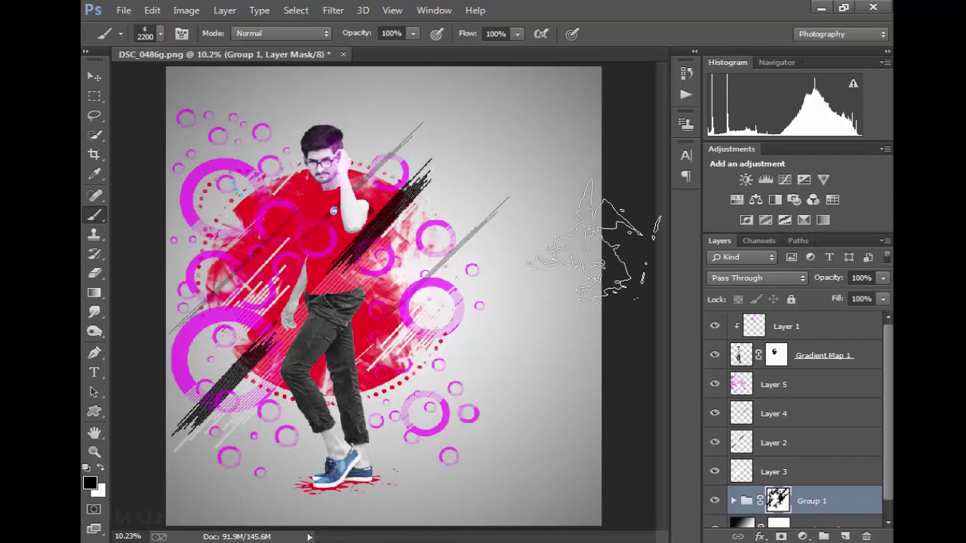
{"action": "left_click_drag", "start_coordinate": [374, 378], "coordinate": [377, 475]}
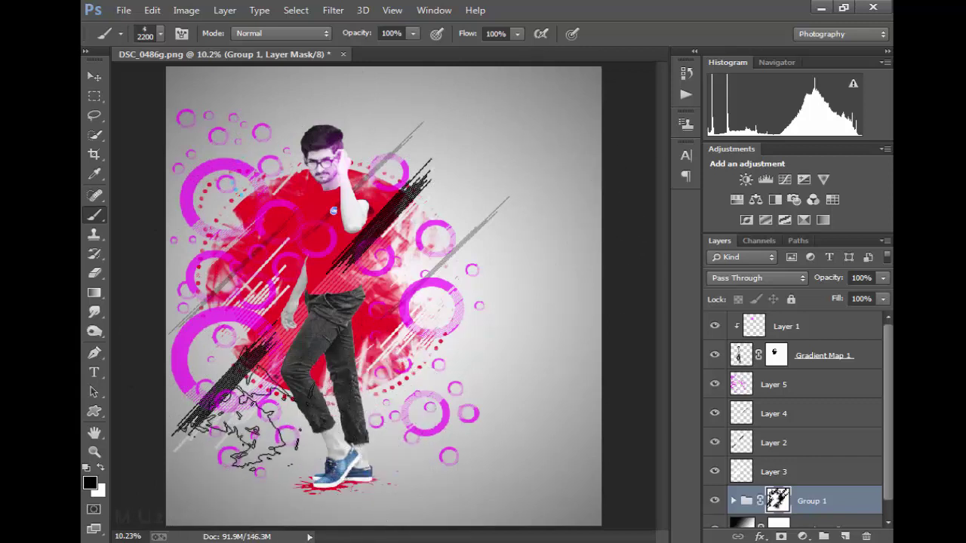
{"action": "left_click_drag", "start_coordinate": [215, 177], "coordinate": [301, 174]}
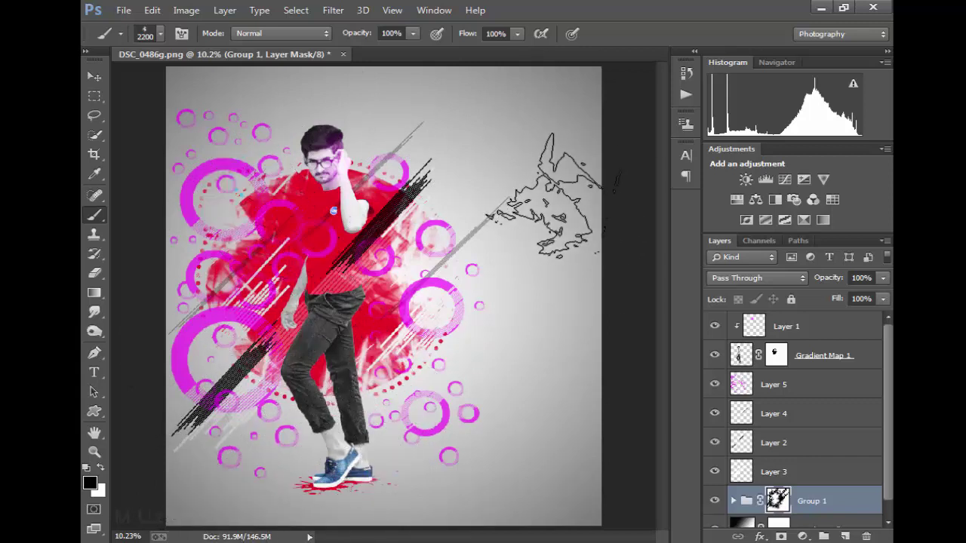
{"action": "left_click", "coordinate": [94, 76]}
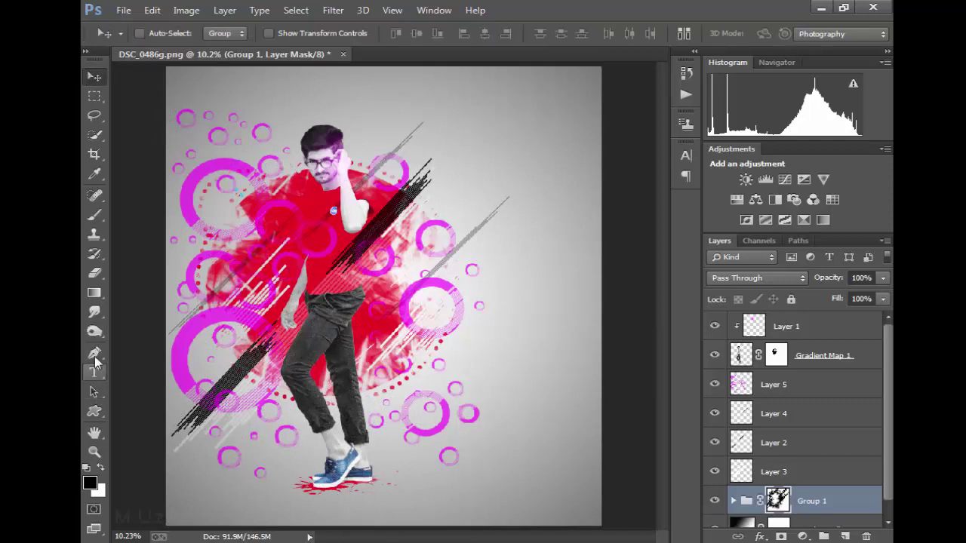
{"action": "left_click", "coordinate": [851, 333]}
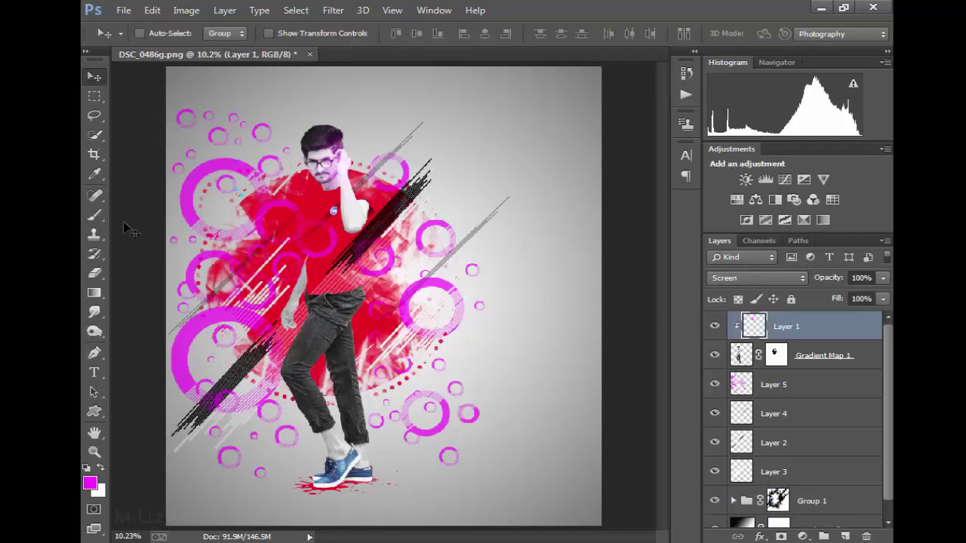
Add bold black 'BOSS' text right of the man's head, scaled up about 400%
{"action": "left_click", "coordinate": [93, 372]}
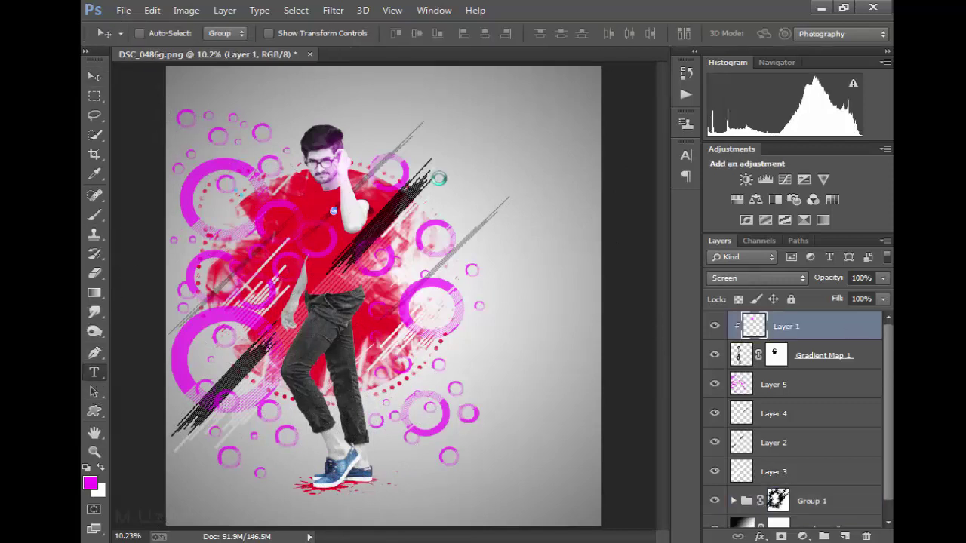
{"action": "left_click", "coordinate": [456, 164]}
{"action": "type", "text": "BOSS"}
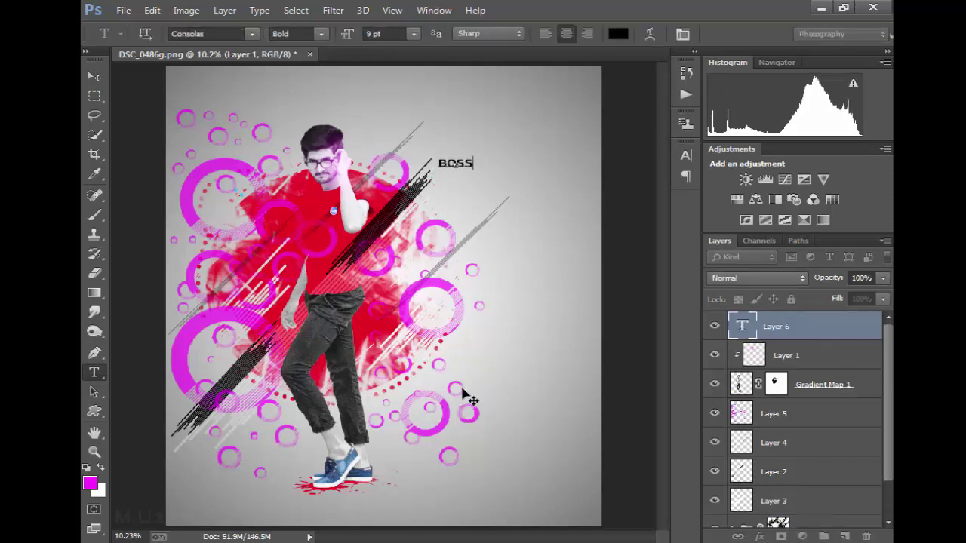
{"action": "left_click", "coordinate": [890, 33]}
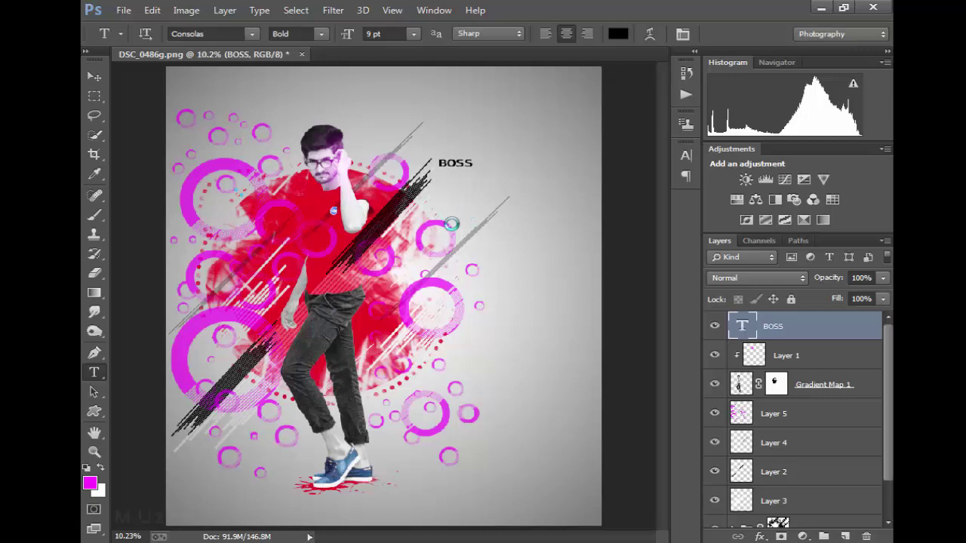
{"action": "key", "text": "ctrl+t"}
{"action": "mouse_move", "coordinate": [474, 170]}
{"action": "left_mouse_down"}
{"action": "mouse_move", "coordinate": [518, 215]}
{"action": "mouse_move", "coordinate": [476, 171]}
{"action": "mouse_move", "coordinate": [522, 186]}
{"action": "left_mouse_up"}
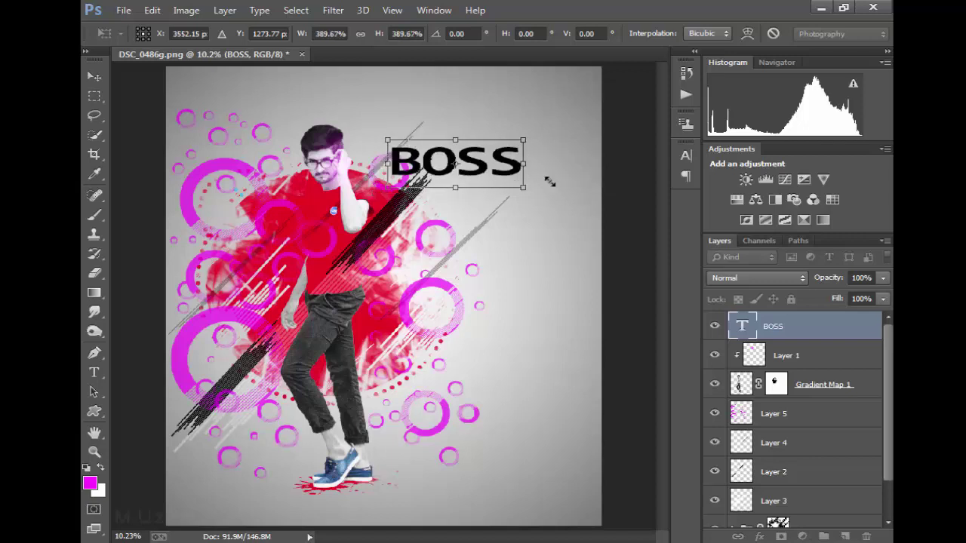
{"action": "left_click", "coordinate": [793, 34]}
Move BOSS down beside the man's shoulder and start a new text box below it
{"action": "left_click", "coordinate": [94, 77]}
{"action": "left_click_drag", "start_coordinate": [486, 216], "coordinate": [508, 305]}
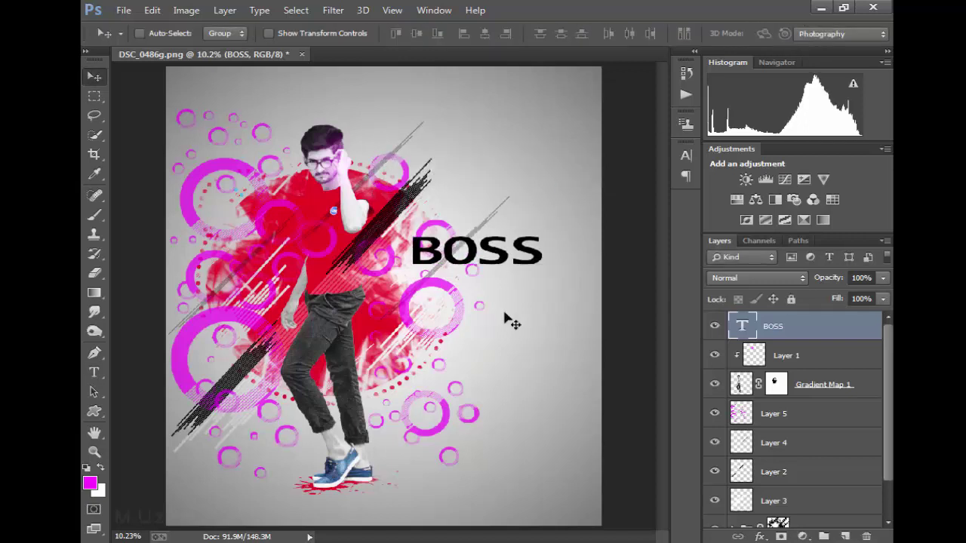
{"action": "left_click_drag", "start_coordinate": [506, 319], "coordinate": [501, 323]}
{"action": "left_click", "coordinate": [93, 373]}
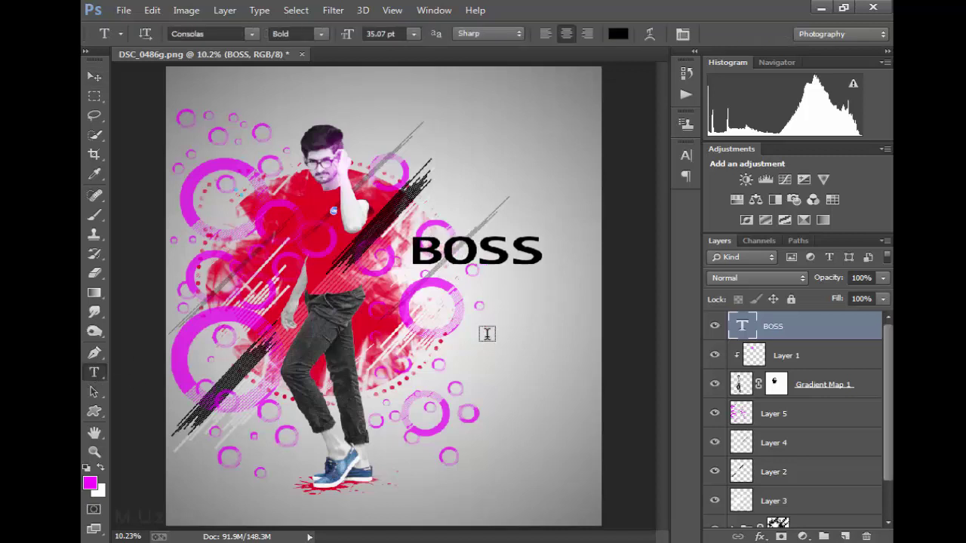
{"action": "left_click", "coordinate": [487, 336]}
{"action": "type", "text": "Style"}
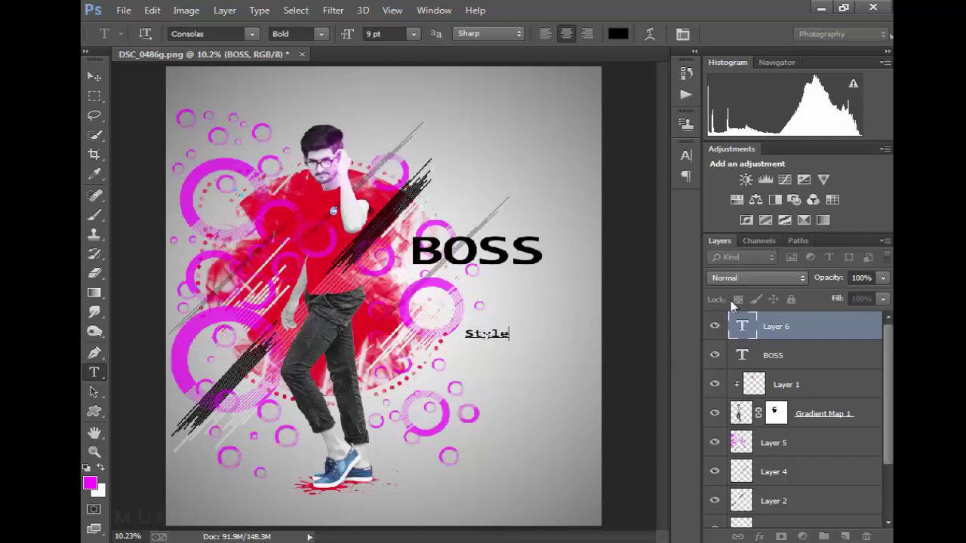
Set the Style text to the Aparajita font at 36 pt
{"action": "double_click", "coordinate": [742, 326]}
{"action": "left_click", "coordinate": [686, 154]}
{"action": "left_click", "coordinate": [585, 163]}
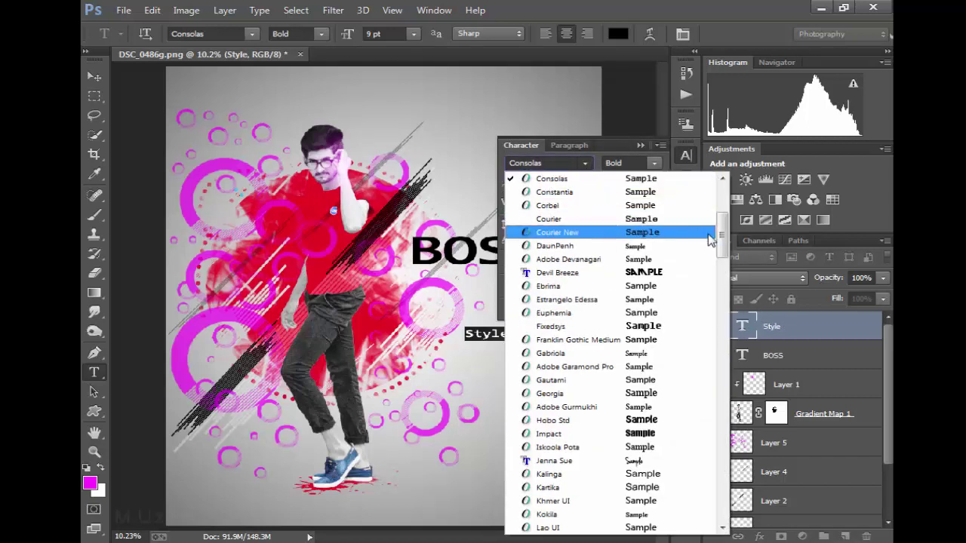
{"action": "left_click_drag", "start_coordinate": [723, 240], "coordinate": [717, 202]}
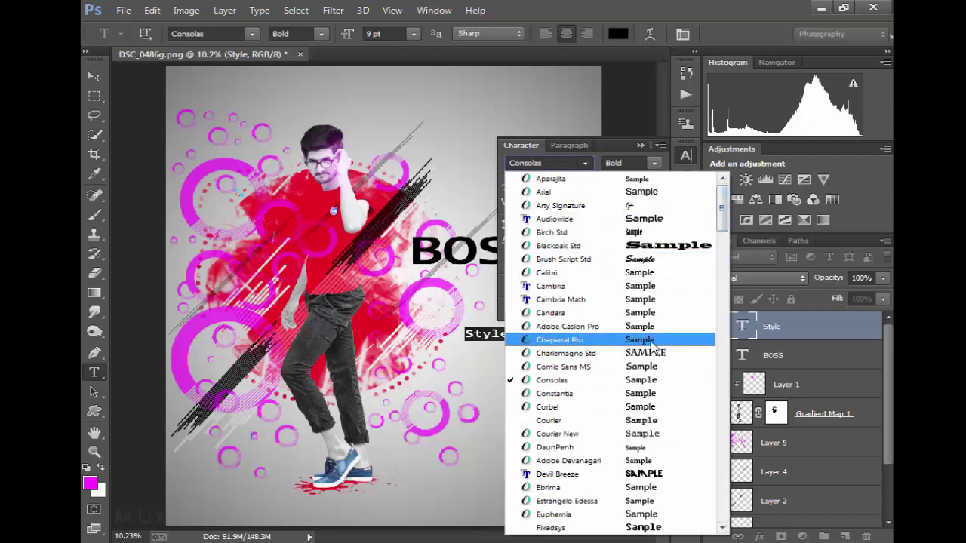
{"action": "left_click", "coordinate": [653, 178]}
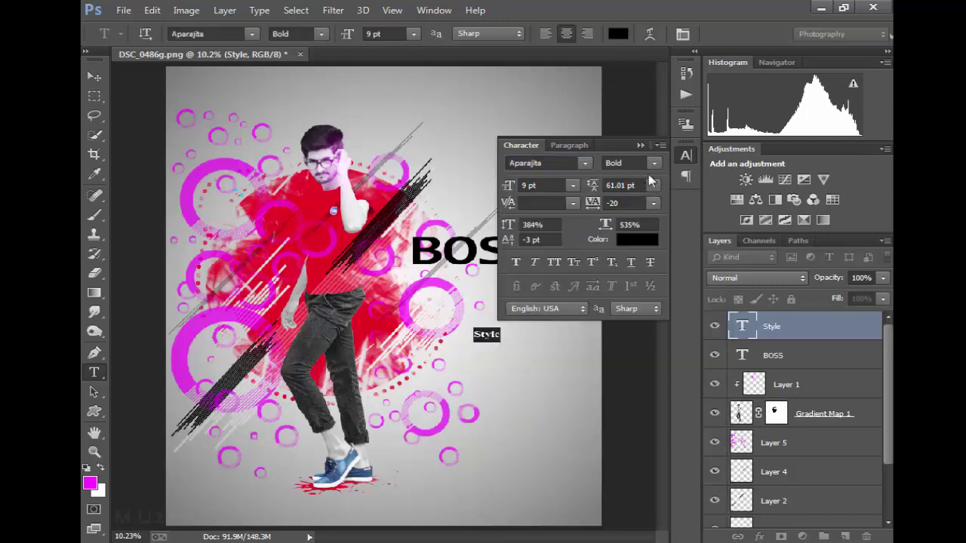
{"action": "left_click", "coordinate": [572, 185]}
{"action": "left_click", "coordinate": [569, 309]}
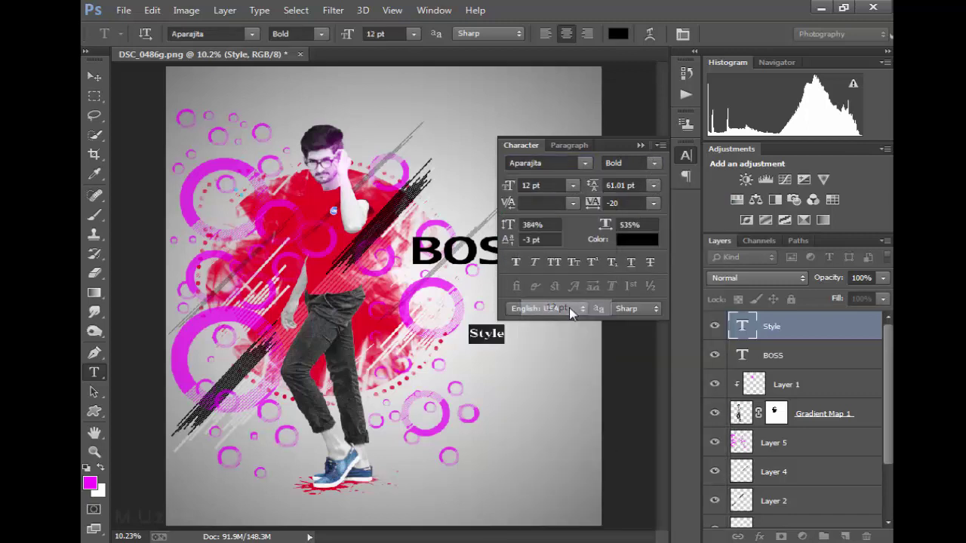
{"action": "left_click", "coordinate": [573, 185]}
{"action": "left_click", "coordinate": [570, 376]}
{"action": "left_click", "coordinate": [573, 185]}
{"action": "left_click", "coordinate": [563, 389]}
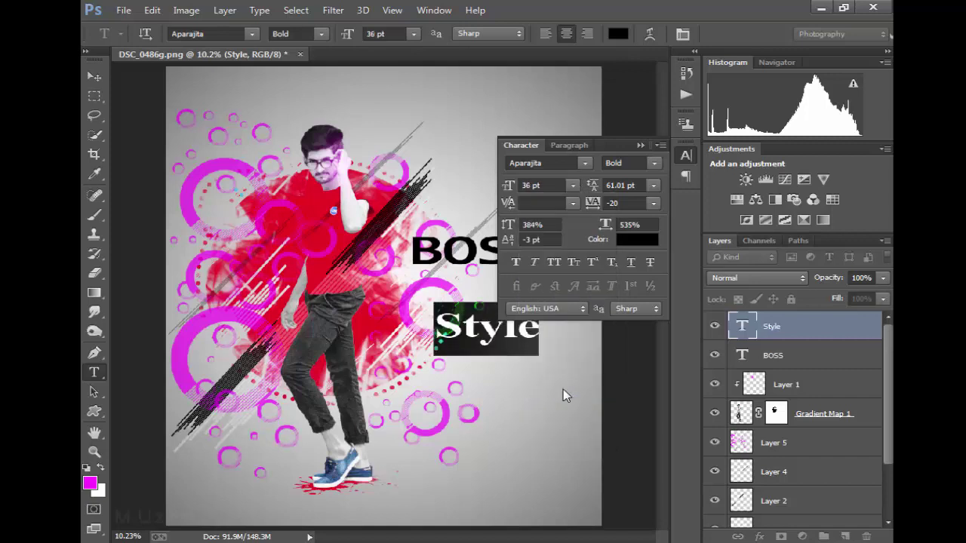
{"action": "left_click", "coordinate": [685, 154]}
{"action": "key", "text": "ctrl+Return"}
Move Style up underneath BOSS and resize it to fit
{"action": "key", "text": "v"}
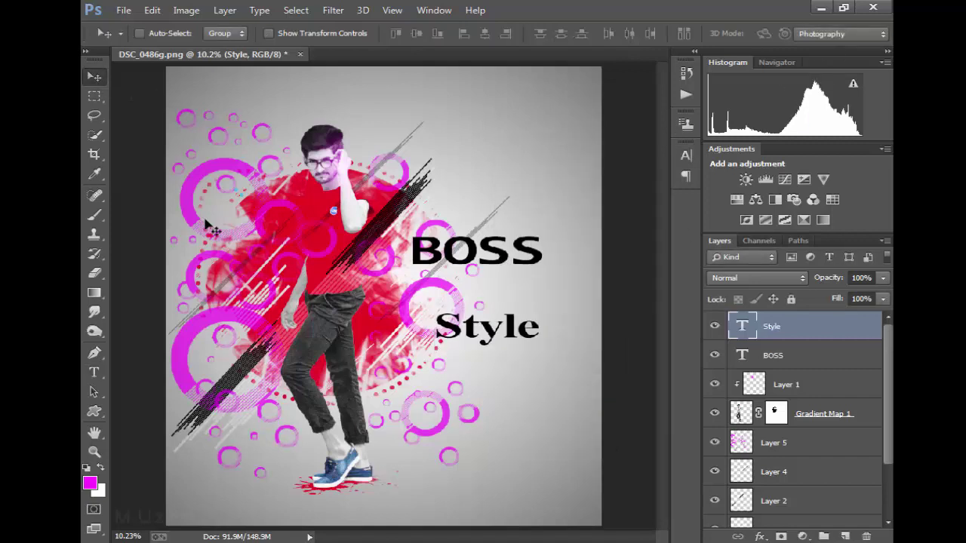
{"action": "mouse_move", "coordinate": [483, 370]}
{"action": "left_mouse_down"}
{"action": "mouse_move", "coordinate": [511, 328]}
{"action": "mouse_move", "coordinate": [589, 336]}
{"action": "mouse_move", "coordinate": [537, 321]}
{"action": "left_mouse_up"}
{"action": "key", "text": "ctrl+t"}
{"action": "left_click_drag", "start_coordinate": [596, 337], "coordinate": [548, 322]}
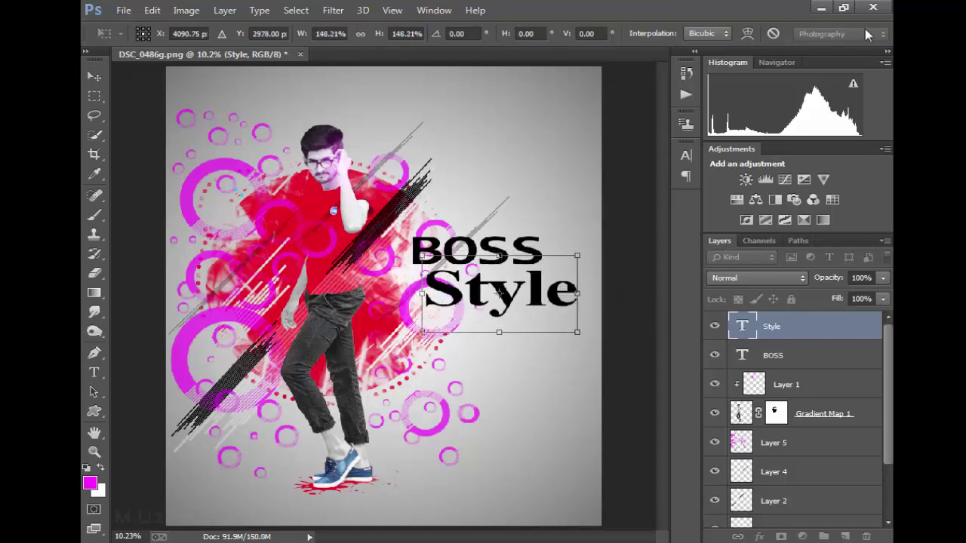
{"action": "left_click", "coordinate": [792, 42]}
Scale BOSS down slightly and shift it left above Style
{"action": "left_click", "coordinate": [788, 355]}
{"action": "key", "text": "ctrl+t"}
{"action": "left_click_drag", "start_coordinate": [543, 269], "coordinate": [532, 269]}
{"action": "left_click_drag", "start_coordinate": [526, 293], "coordinate": [508, 293]}
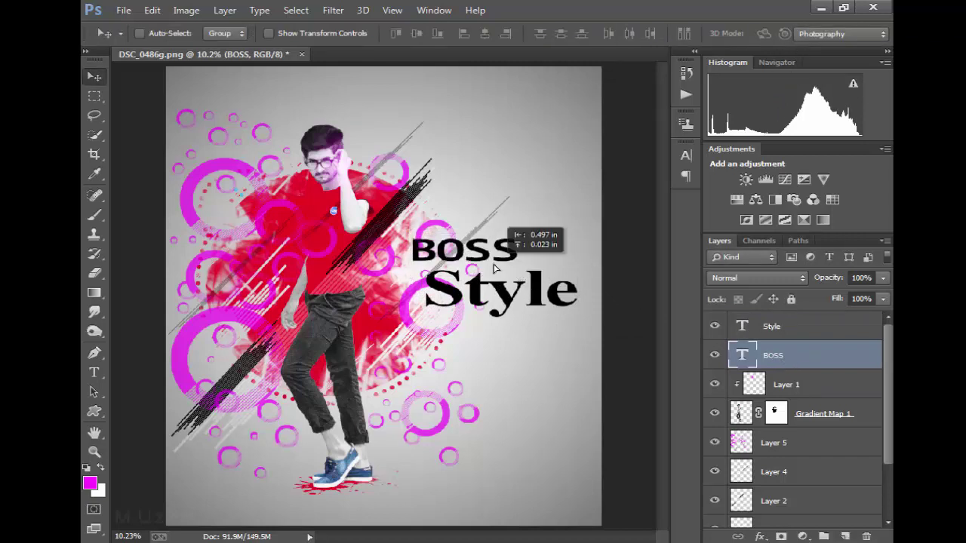
Recolour the Style text deep red (#e90e26) sampled from the circle
{"action": "double_click", "coordinate": [742, 326]}
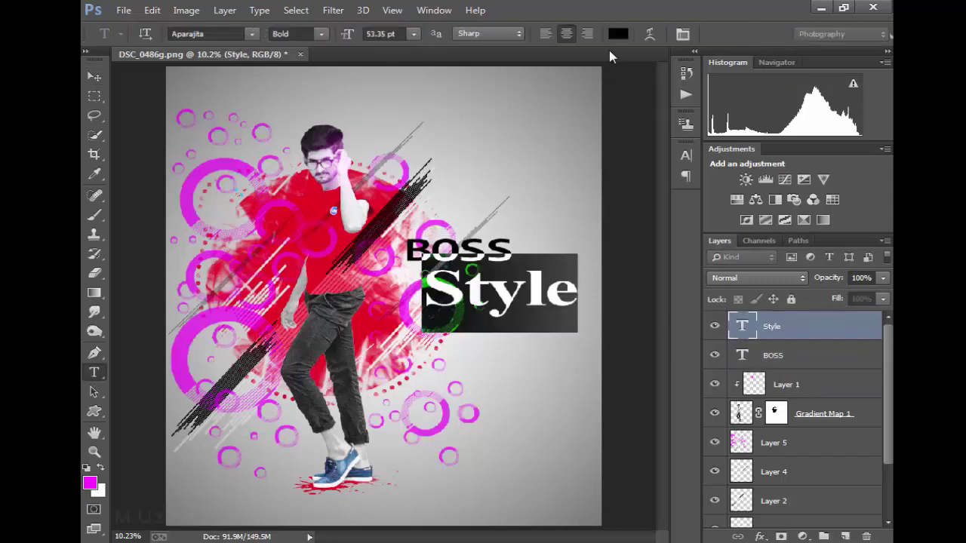
{"action": "left_click", "coordinate": [619, 34]}
{"action": "left_click", "coordinate": [387, 193]}
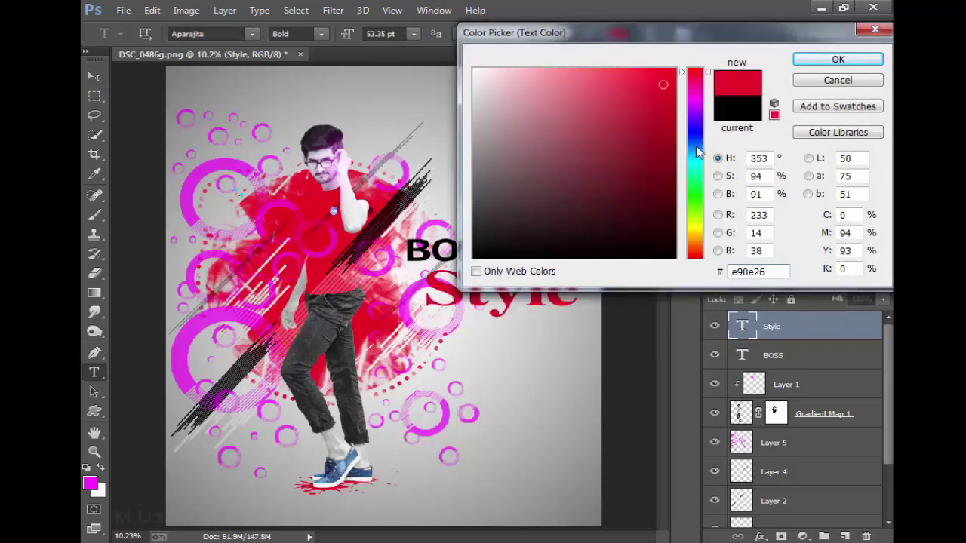
{"action": "left_click", "coordinate": [837, 59]}
{"action": "key", "text": "ctrl+Return"}
{"action": "key", "text": "v"}
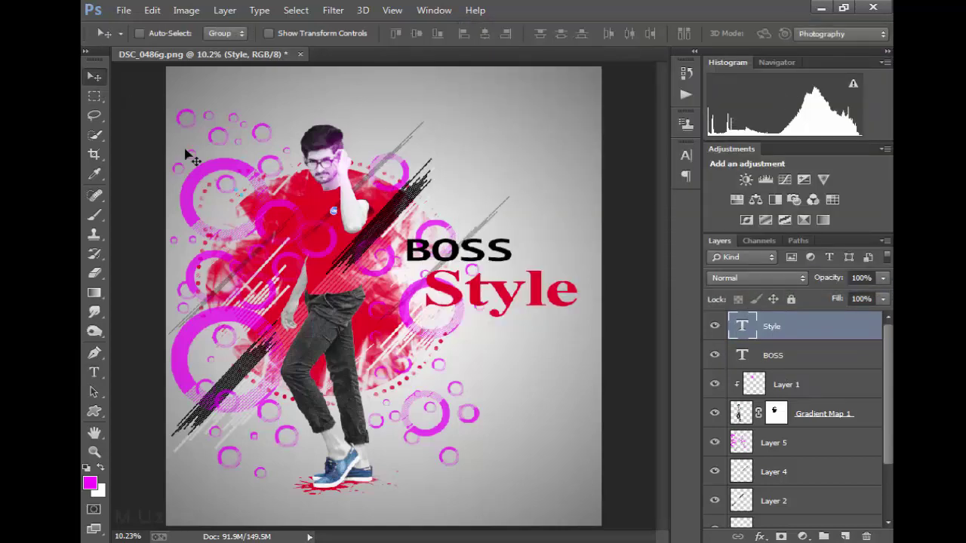
Add a mask to the Style layer and distress its letters with small grunge-brush dabs
{"action": "left_click", "coordinate": [782, 535]}
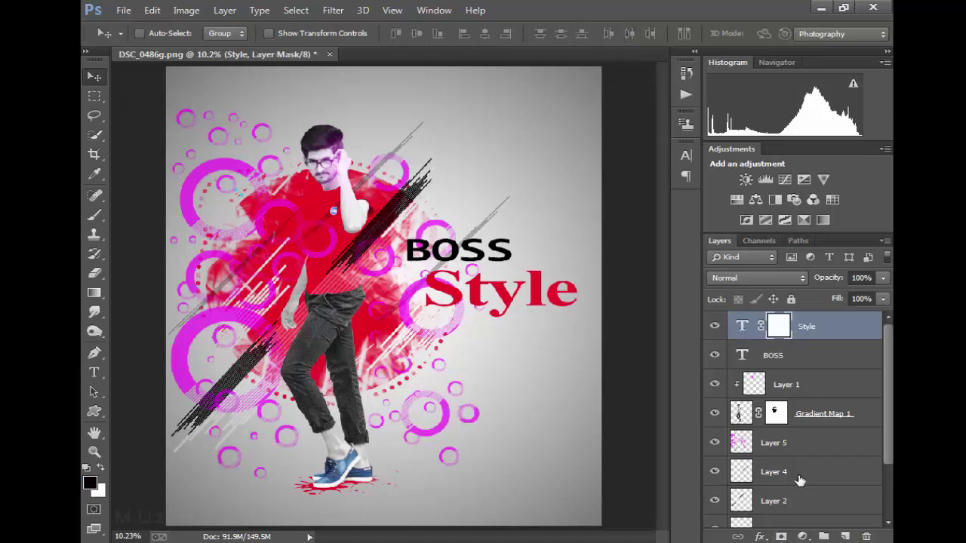
{"action": "left_click", "coordinate": [94, 214]}
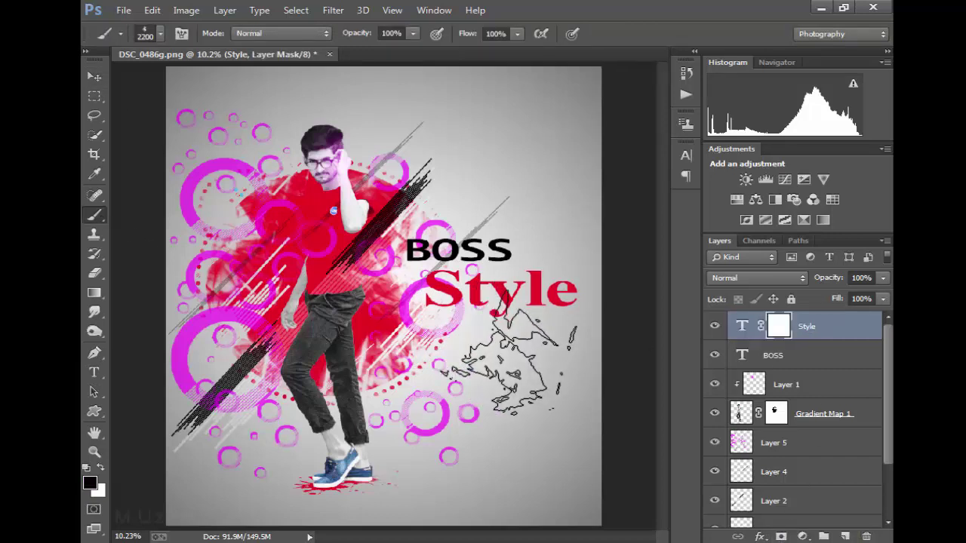
{"action": "key", "text": "bracketleft"}
{"action": "key", "text": "bracketleft"}
{"action": "key", "text": "bracketleft"}
{"action": "key", "text": "bracketleft"}
{"action": "key", "text": "bracketleft"}
{"action": "key", "text": "bracketleft"}
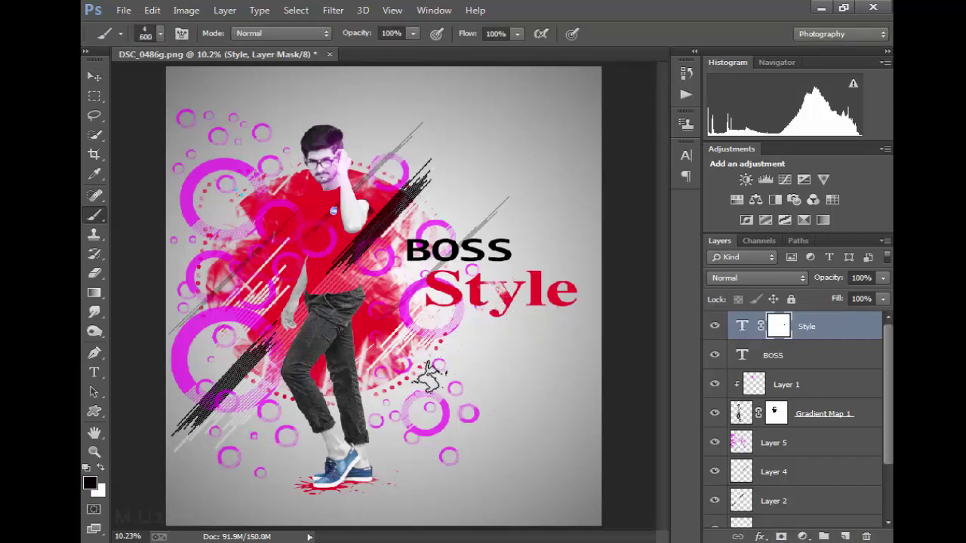
{"action": "left_click", "coordinate": [438, 276]}
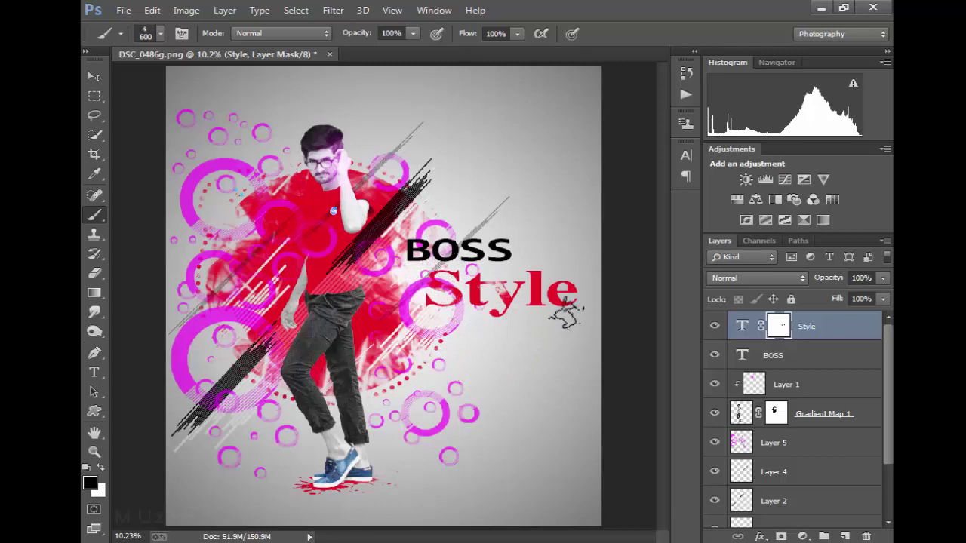
{"action": "left_click", "coordinate": [542, 293]}
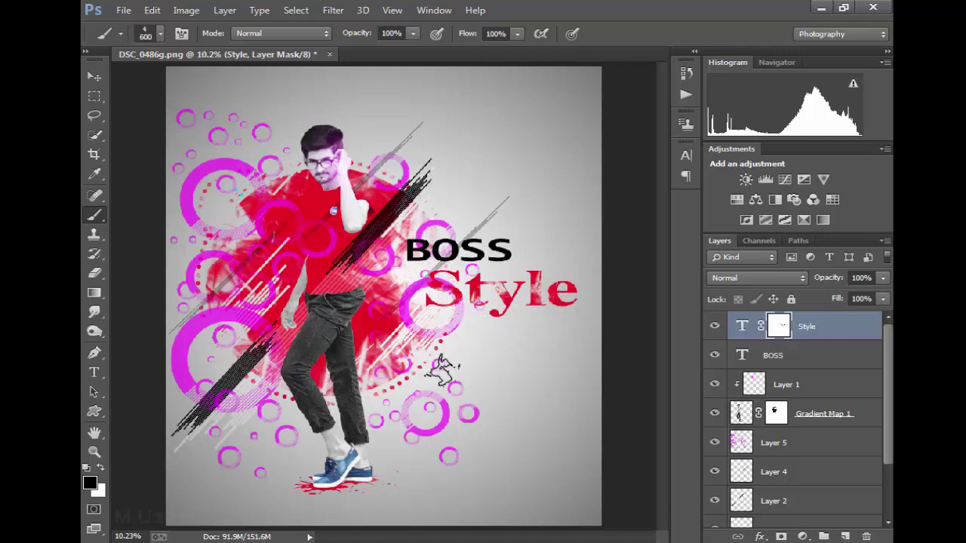
{"action": "left_click", "coordinate": [449, 333]}
Mask the BOSS layer and distress it with one 800 px grunge-brush dab
{"action": "left_click", "coordinate": [781, 359]}
{"action": "left_click", "coordinate": [781, 536]}
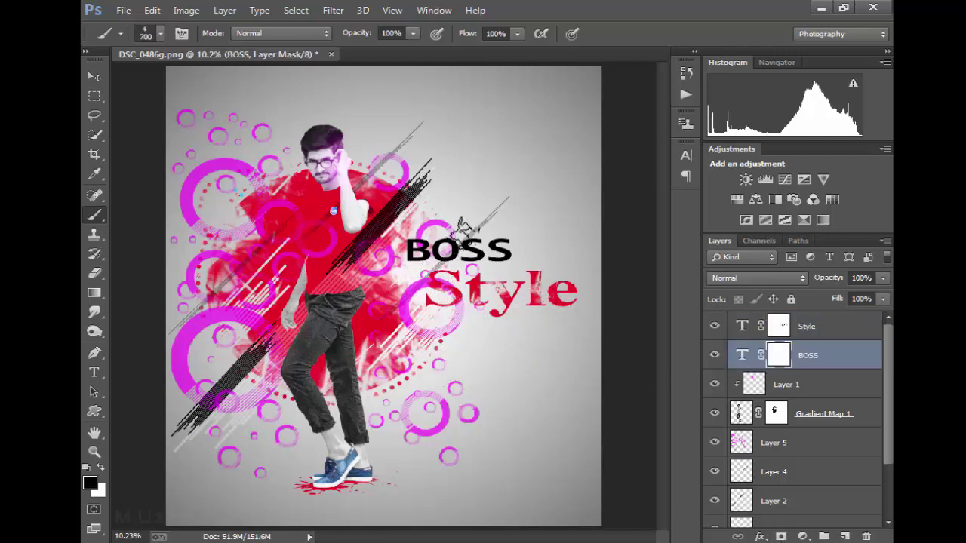
{"action": "key", "text": "bracketright"}
{"action": "key", "text": "bracketright"}
{"action": "left_click", "coordinate": [510, 234]}
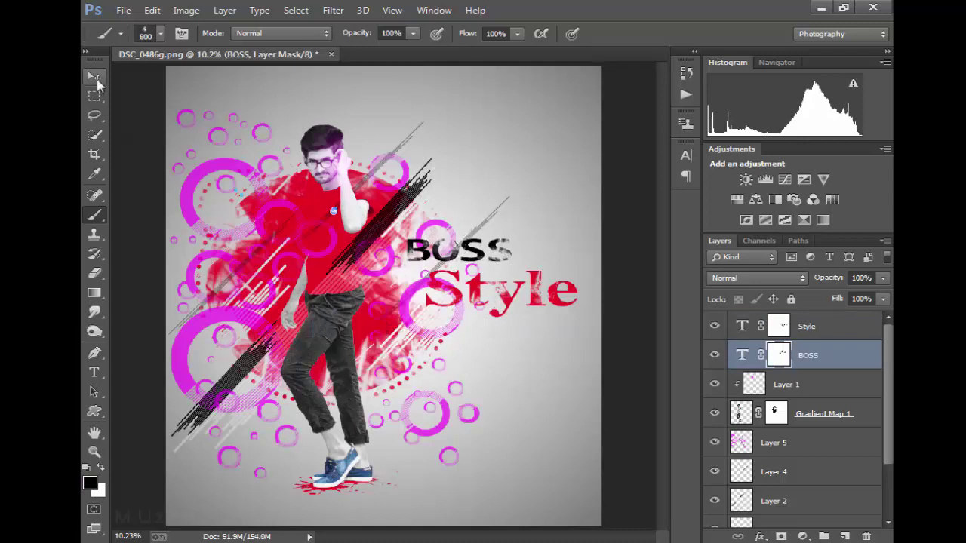
{"action": "left_click", "coordinate": [95, 78]}
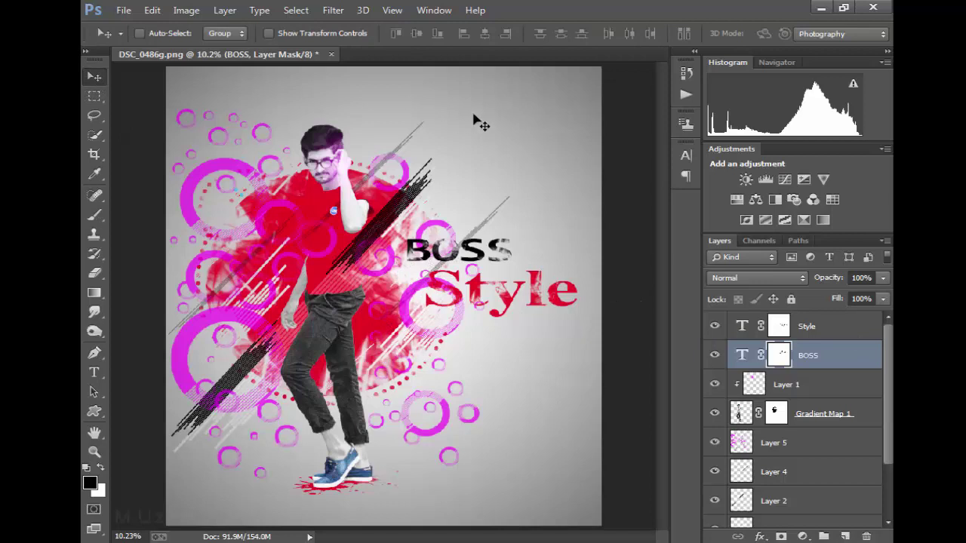
{"action": "scroll", "coordinate": [888, 361], "scroll_direction": "down", "scroll_amount": 1}
Hide Layer 2's black diagonal streaks and expand Group 1
{"action": "key", "text": "alt+bracketright"}
{"action": "key", "text": "u"}
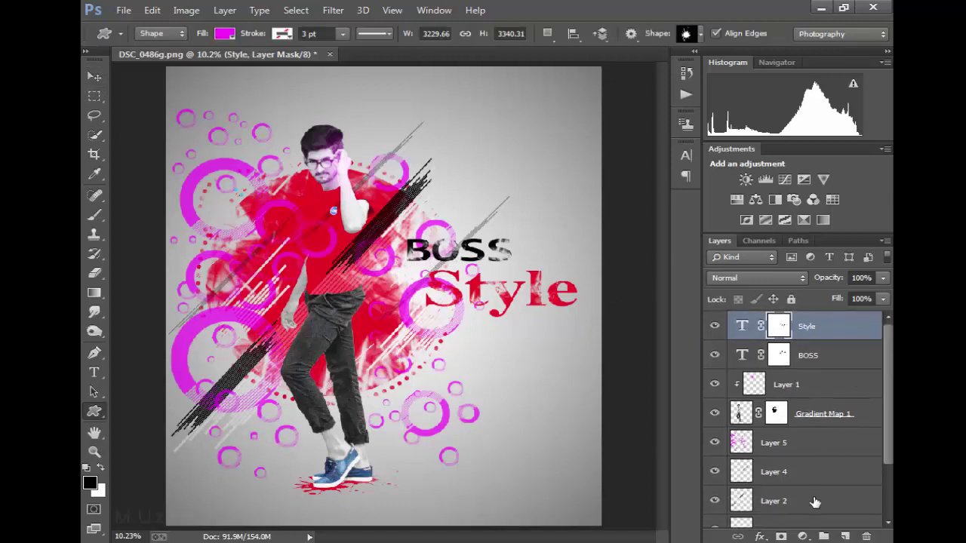
{"action": "left_click", "coordinate": [744, 505]}
{"action": "left_click", "coordinate": [715, 501]}
{"action": "left_click", "coordinate": [715, 501]}
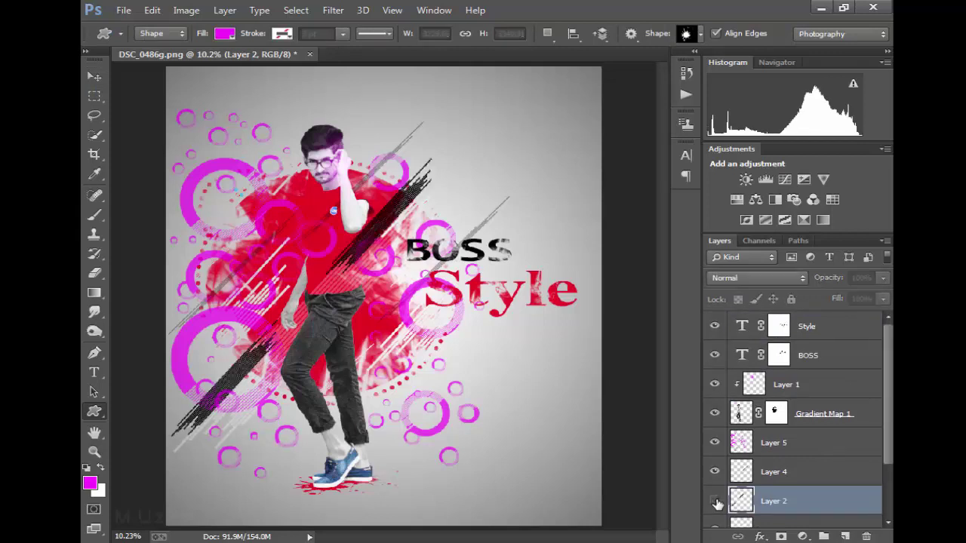
{"action": "left_click", "coordinate": [715, 501]}
{"action": "left_click_drag", "start_coordinate": [888, 450], "coordinate": [889, 494]}
{"action": "left_click", "coordinate": [733, 484]}
{"action": "scroll", "coordinate": [891, 486], "scroll_direction": "down", "scroll_amount": 5}
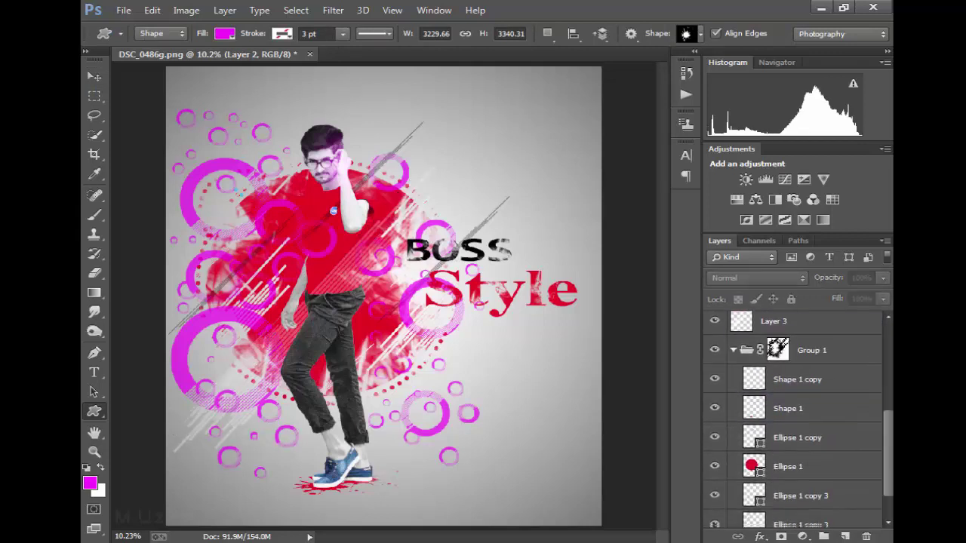
Give Shape 1 a Color Overlay in a brightened blue sampled from the shoe
{"action": "left_click", "coordinate": [799, 411]}
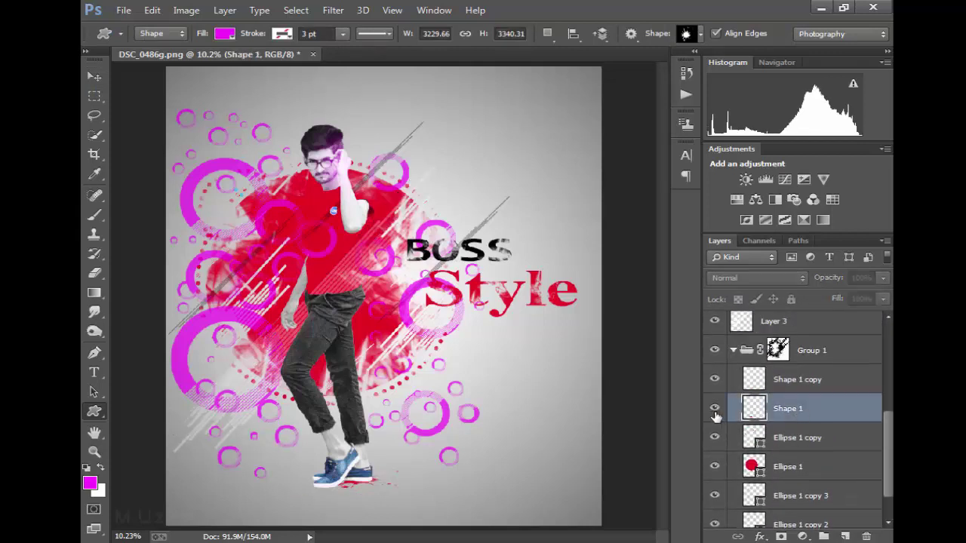
{"action": "double_click", "coordinate": [856, 420]}
{"action": "left_click", "coordinate": [434, 227]}
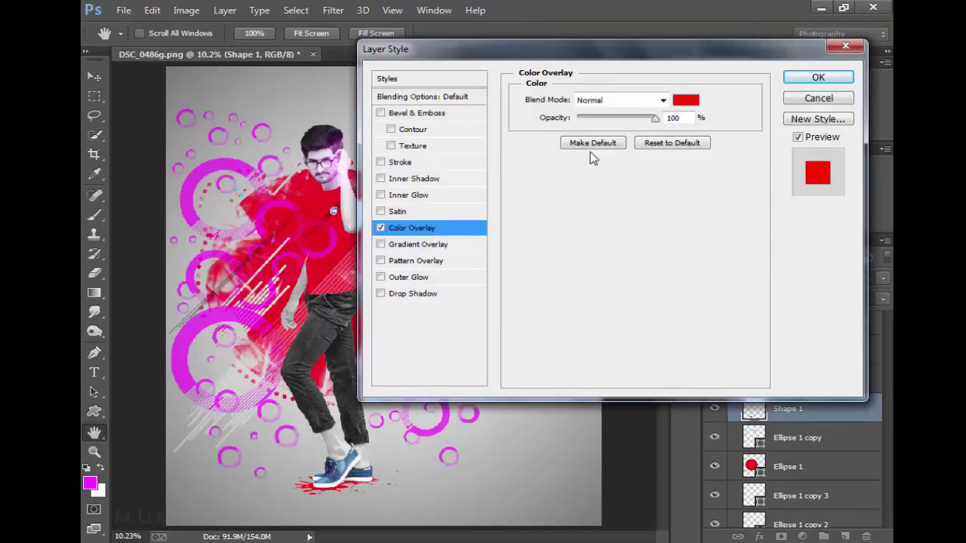
{"action": "left_click", "coordinate": [683, 100]}
{"action": "left_click", "coordinate": [336, 472]}
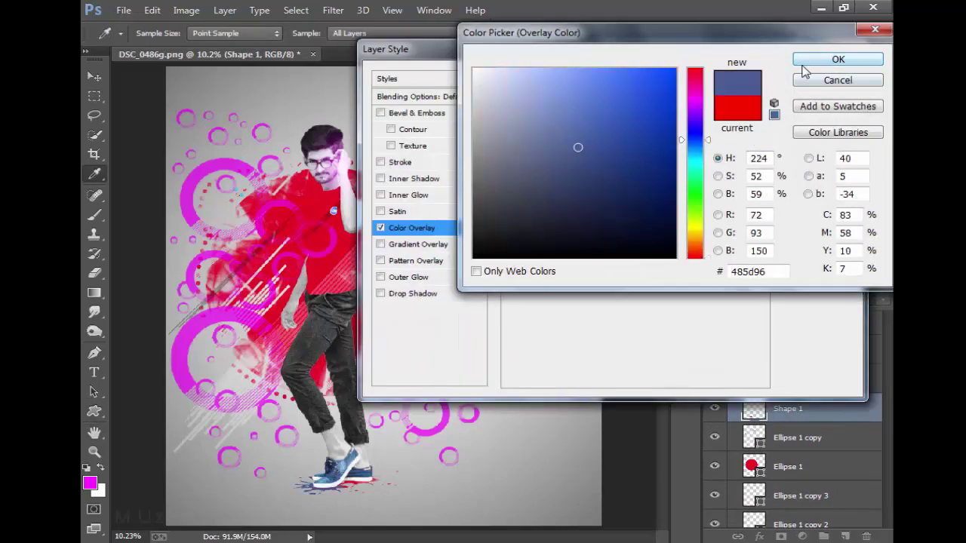
{"action": "left_click", "coordinate": [193, 327]}
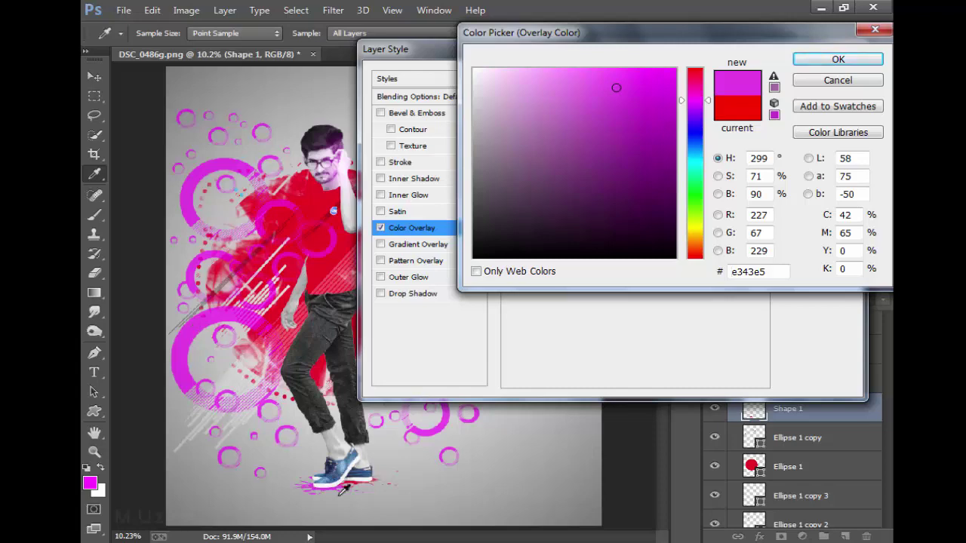
{"action": "left_click", "coordinate": [336, 472]}
{"action": "left_click_drag", "start_coordinate": [602, 130], "coordinate": [634, 104]}
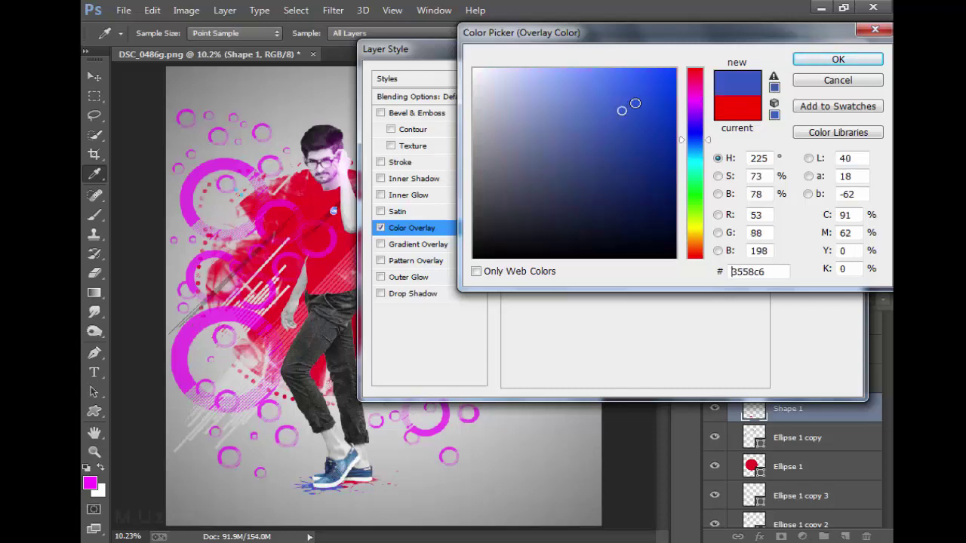
{"action": "left_click", "coordinate": [830, 60]}
{"action": "left_click", "coordinate": [818, 77]}
Give Shape 1 copy the same shoe-sampled blue Color Overlay
{"action": "double_click", "coordinate": [861, 381]}
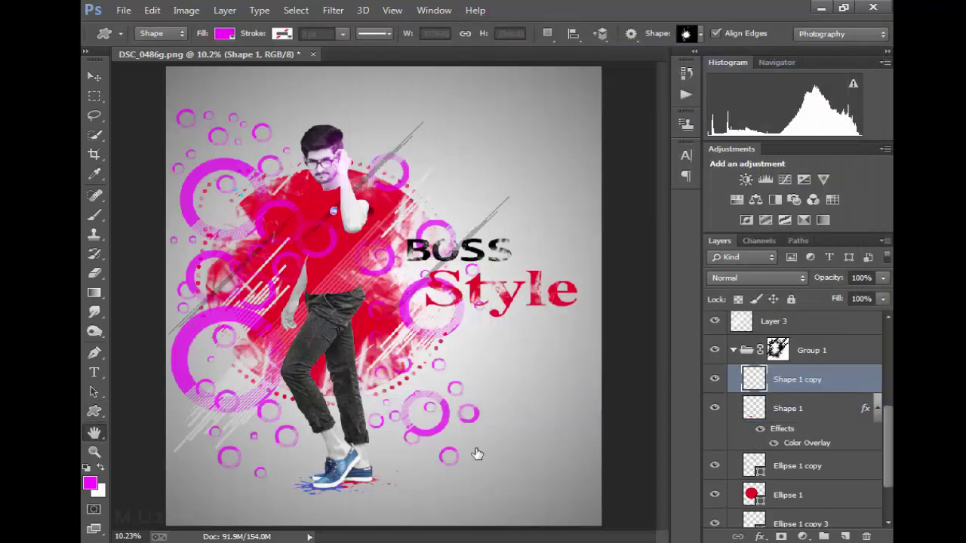
{"action": "left_click", "coordinate": [420, 230]}
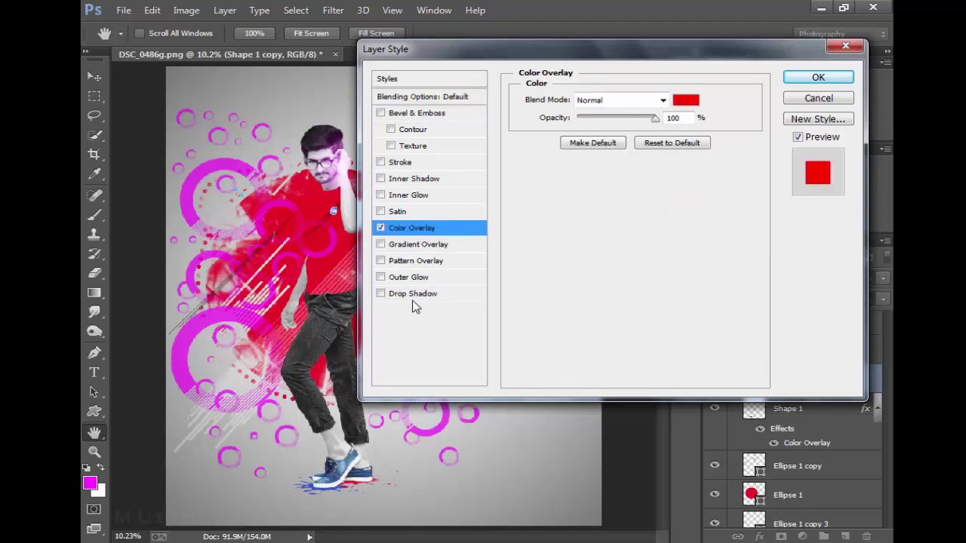
{"action": "left_click", "coordinate": [685, 103]}
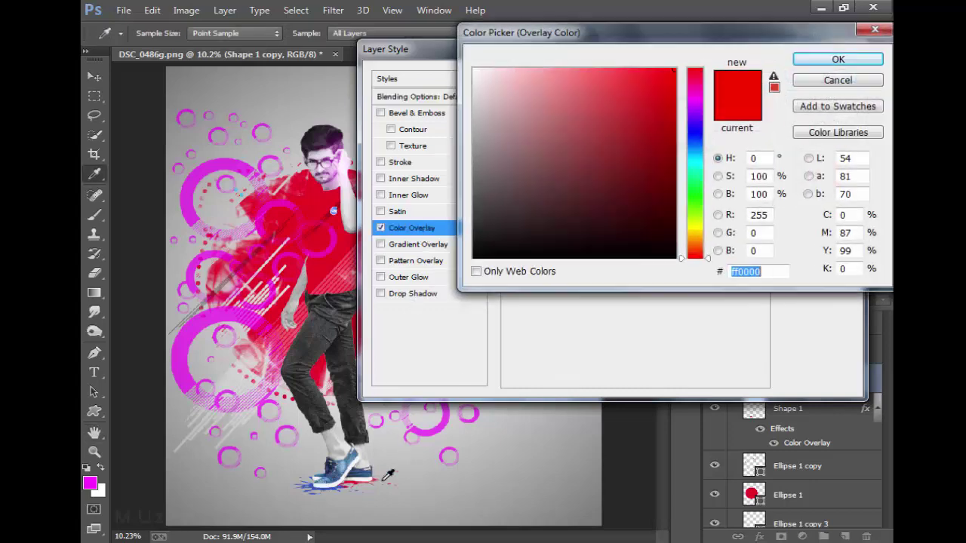
{"action": "left_click", "coordinate": [320, 480]}
{"action": "left_click", "coordinate": [837, 60]}
{"action": "left_click", "coordinate": [819, 75]}
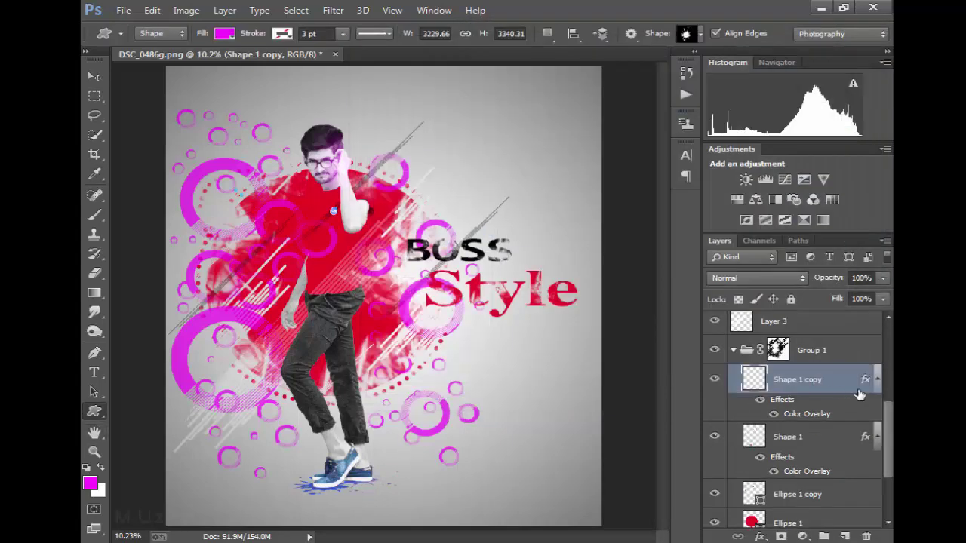
{"action": "left_click", "coordinate": [877, 379]}
{"action": "left_click", "coordinate": [877, 408]}
Collapse Group 1 and nudge Layer 1's content on the canvas
{"action": "left_click", "coordinate": [785, 350]}
{"action": "left_click", "coordinate": [734, 350]}
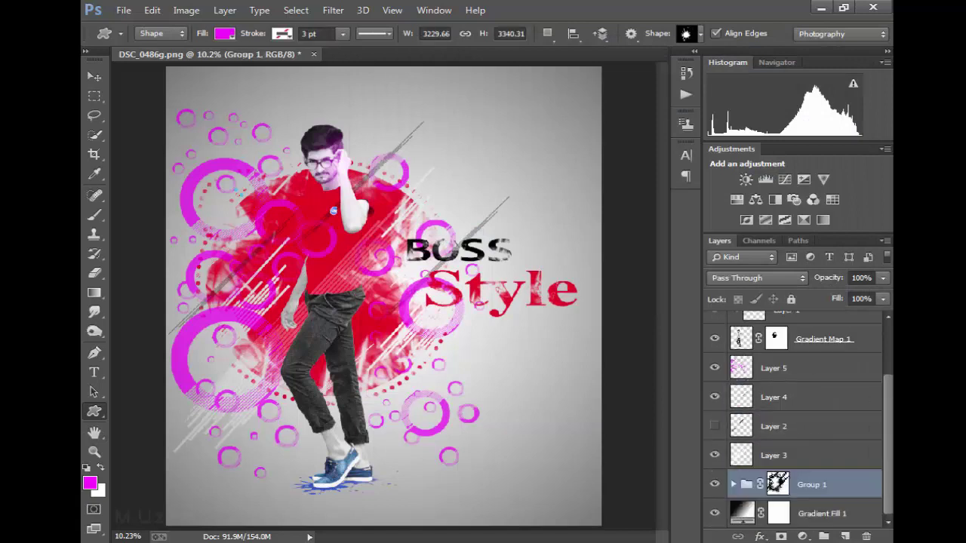
{"action": "scroll", "coordinate": [889, 421], "scroll_direction": "up", "scroll_amount": 3}
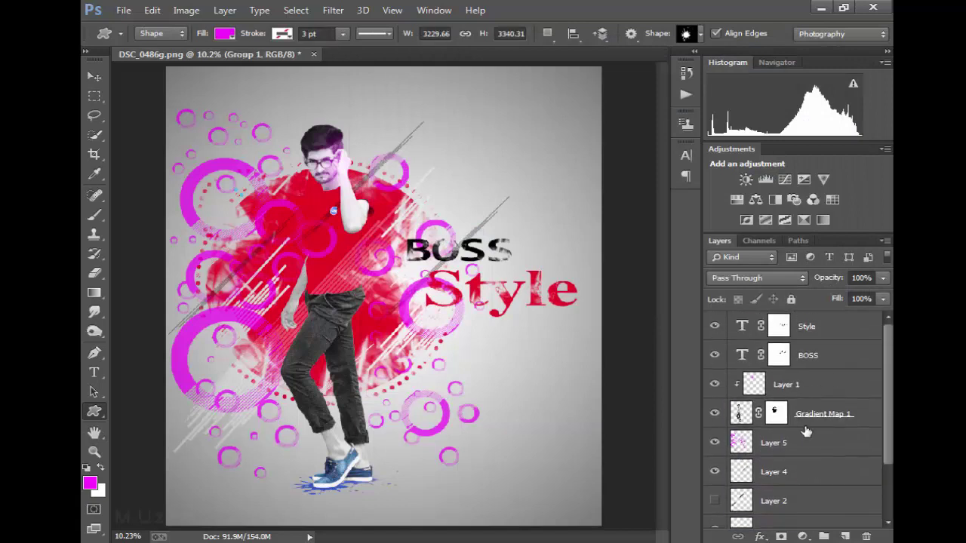
{"action": "left_click", "coordinate": [785, 385]}
{"action": "key", "text": "v"}
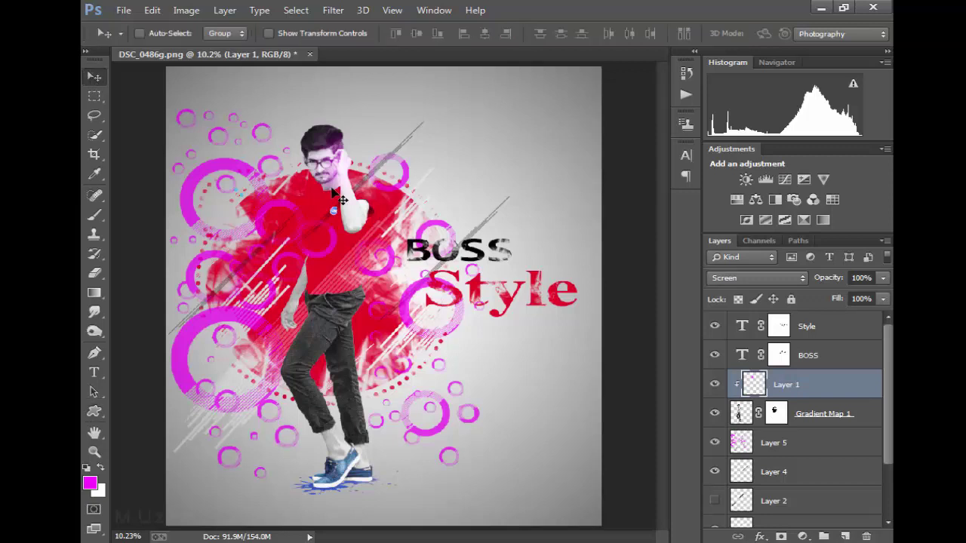
{"action": "left_click_drag", "start_coordinate": [336, 195], "coordinate": [394, 211]}
Clip Layer 1 to Gradient Map 1 and add a new layer above Style
{"action": "key", "text": "ctrl+alt+g"}
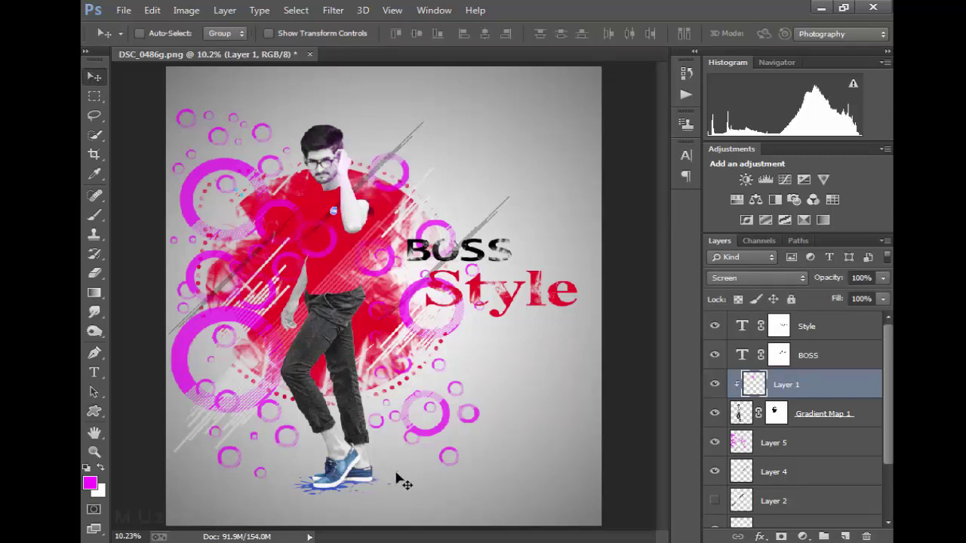
{"action": "left_click", "coordinate": [839, 330]}
{"action": "left_click", "coordinate": [845, 537]}
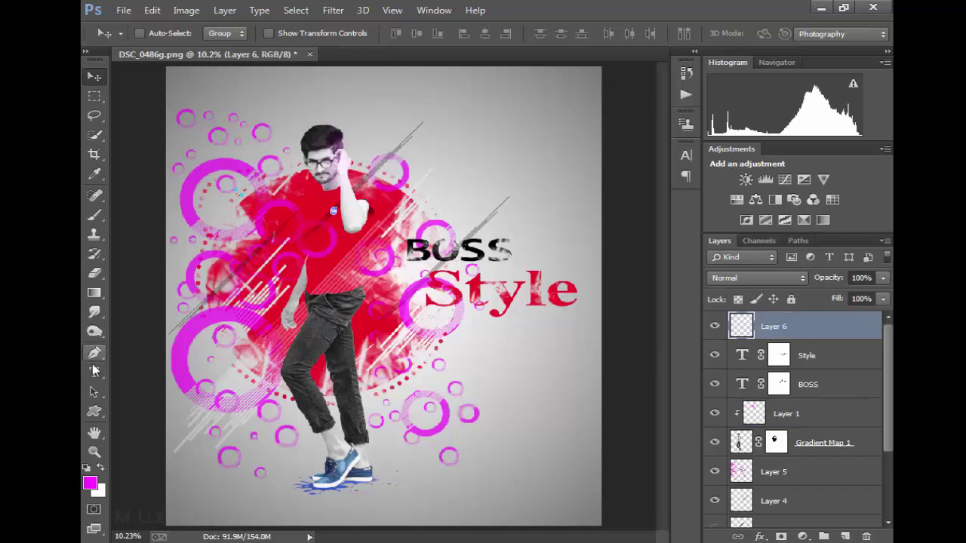
{"action": "left_click", "coordinate": [93, 215]}
{"action": "key", "text": "bracketright"}
{"action": "key", "text": "bracketright"}
{"action": "key", "text": "bracketright"}
{"action": "right_click", "coordinate": [305, 209]}
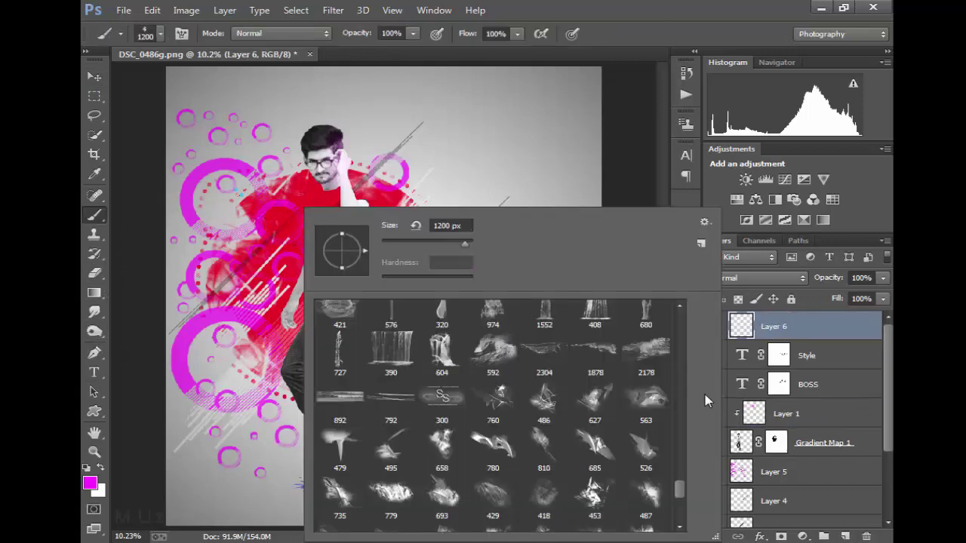
{"action": "left_click_drag", "start_coordinate": [680, 477], "coordinate": [682, 373]}
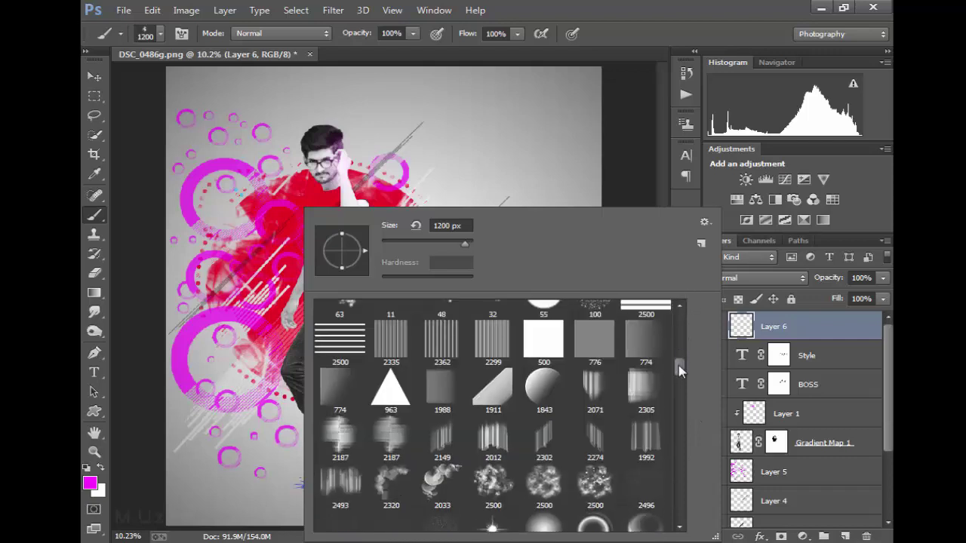
{"action": "left_click_drag", "start_coordinate": [683, 373], "coordinate": [680, 325]}
{"action": "key", "text": "Escape"}
Paint a soft 800 px magenta spot above the text and set Layer 6 to Screen
{"action": "key", "text": "bracketleft"}
{"action": "key", "text": "bracketleft"}
{"action": "key", "text": "bracketleft"}
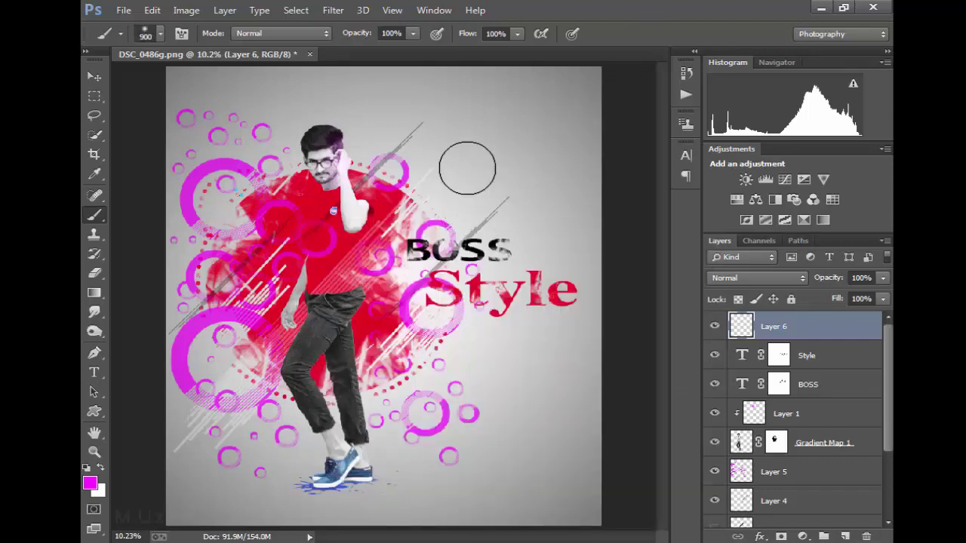
{"action": "left_click", "coordinate": [483, 160]}
{"action": "key", "text": "v"}
{"action": "left_click", "coordinate": [759, 277]}
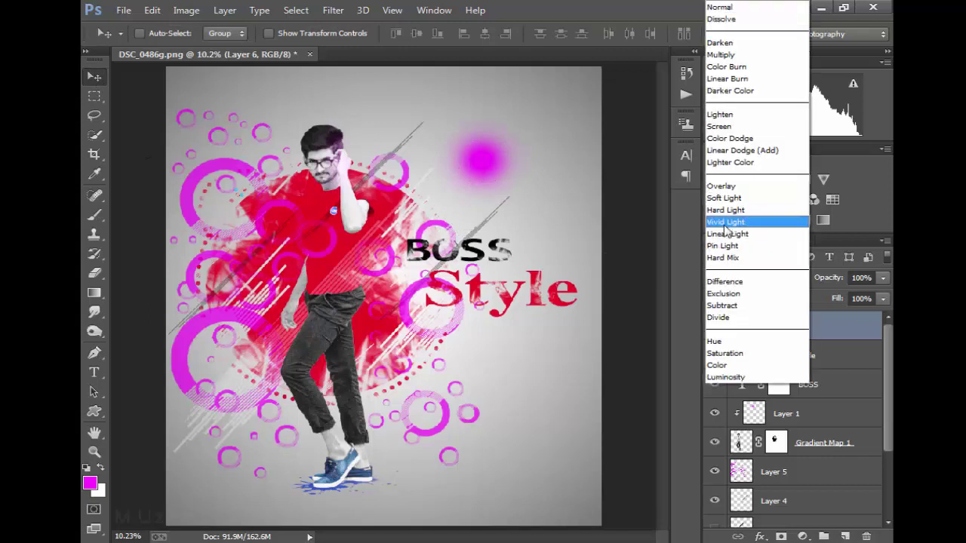
{"action": "left_click", "coordinate": [723, 126]}
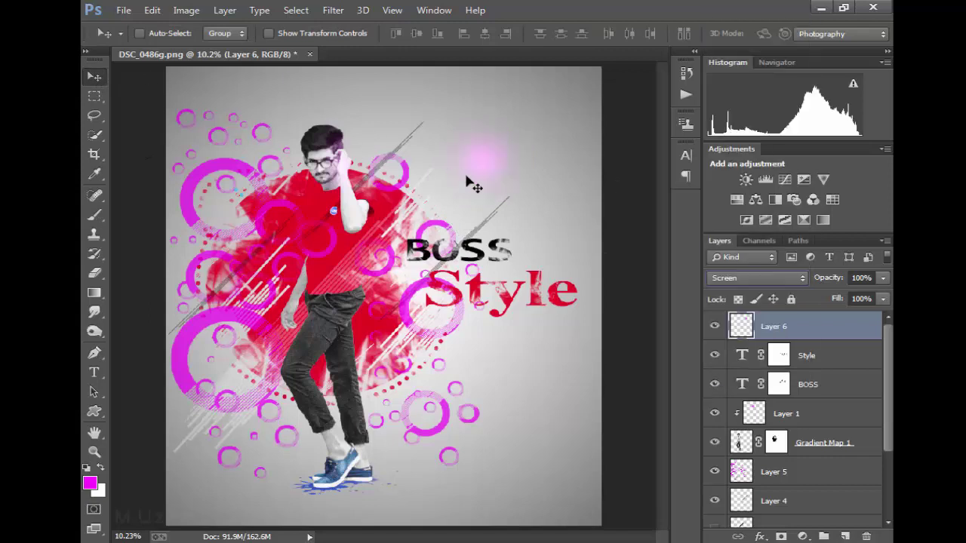
Flatten and stretch the magenta spot into a wide streak, moved down-left
{"action": "key", "text": "ctrl+t"}
{"action": "left_click_drag", "start_coordinate": [483, 216], "coordinate": [483, 169]}
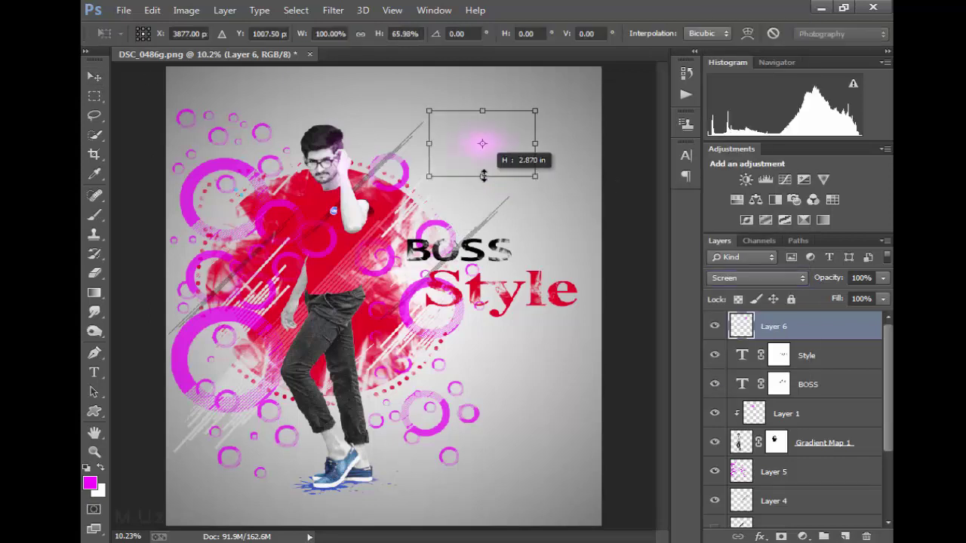
{"action": "left_click_drag", "start_coordinate": [539, 139], "coordinate": [612, 147]}
{"action": "left_click_drag", "start_coordinate": [483, 169], "coordinate": [483, 144]}
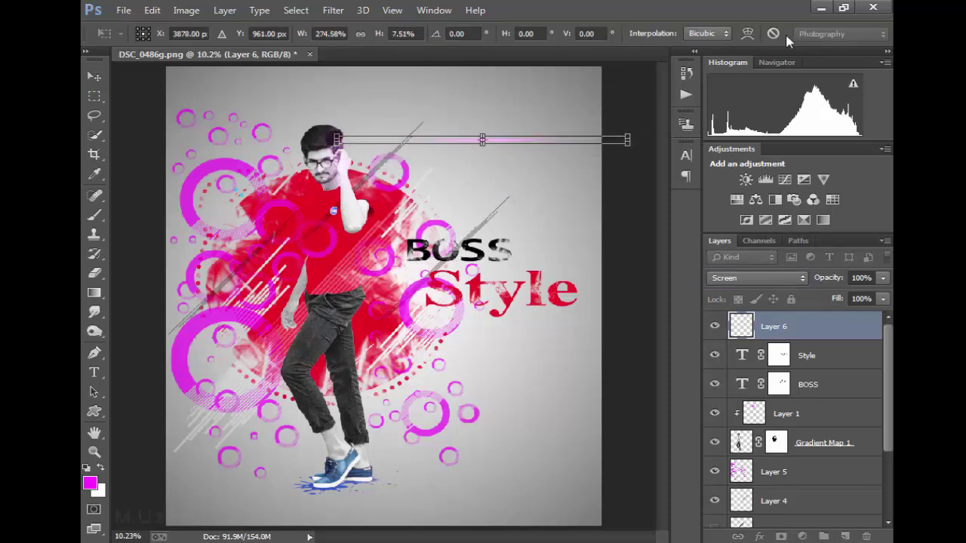
{"action": "key", "text": "Return"}
{"action": "mouse_move", "coordinate": [582, 161]}
{"action": "left_mouse_down"}
{"action": "mouse_move", "coordinate": [498, 251]}
{"action": "mouse_move", "coordinate": [573, 332]}
{"action": "mouse_move", "coordinate": [595, 334]}
{"action": "mouse_move", "coordinate": [510, 302]}
{"action": "left_mouse_up"}
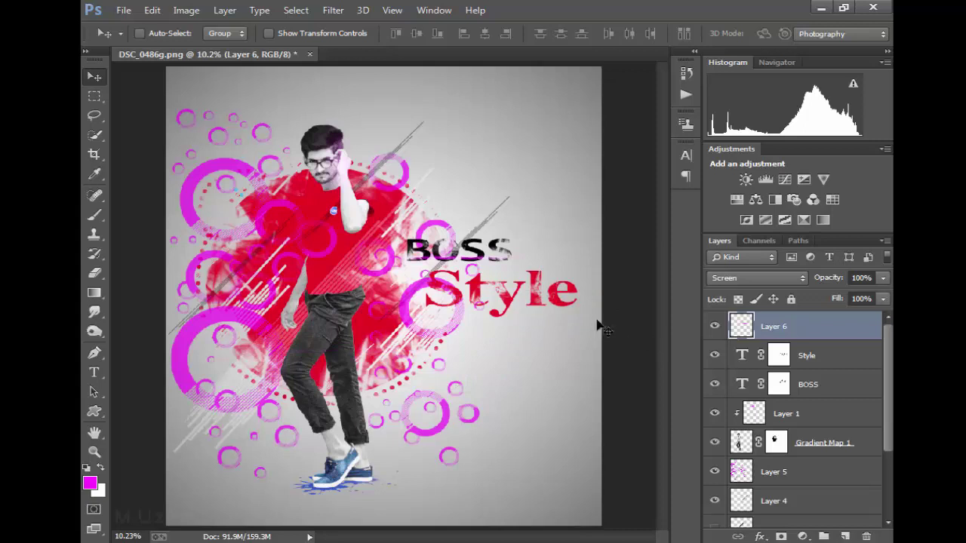
Duplicate the streak, rotate the copy diagonally and tilt it beside the legs
{"action": "key", "text": "b"}
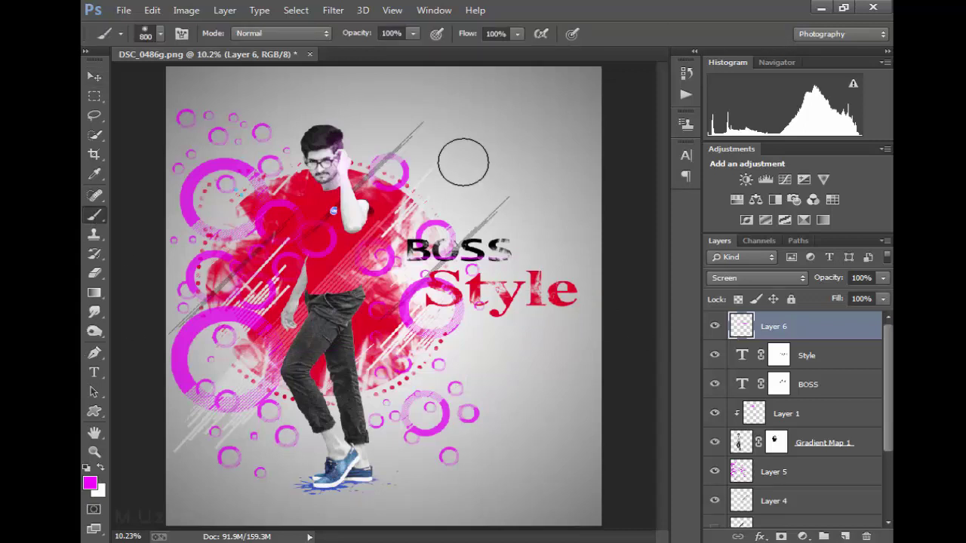
{"action": "key", "text": "ctrl+j"}
{"action": "key", "text": "ctrl+t"}
{"action": "mouse_move", "coordinate": [690, 380]}
{"action": "left_mouse_down"}
{"action": "mouse_move", "coordinate": [634, 238]}
{"action": "mouse_move", "coordinate": [582, 257]}
{"action": "left_mouse_up"}
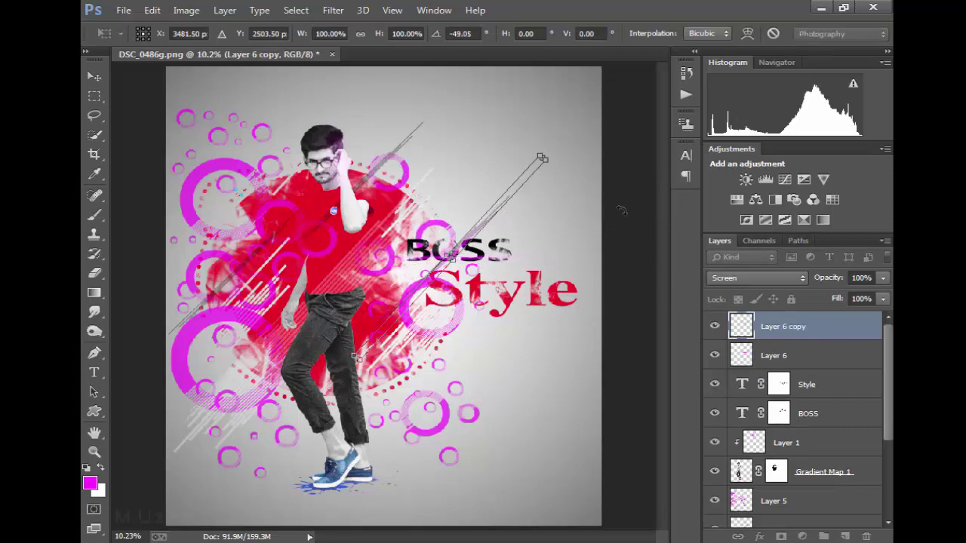
{"action": "left_click", "coordinate": [792, 33]}
{"action": "key", "text": "v"}
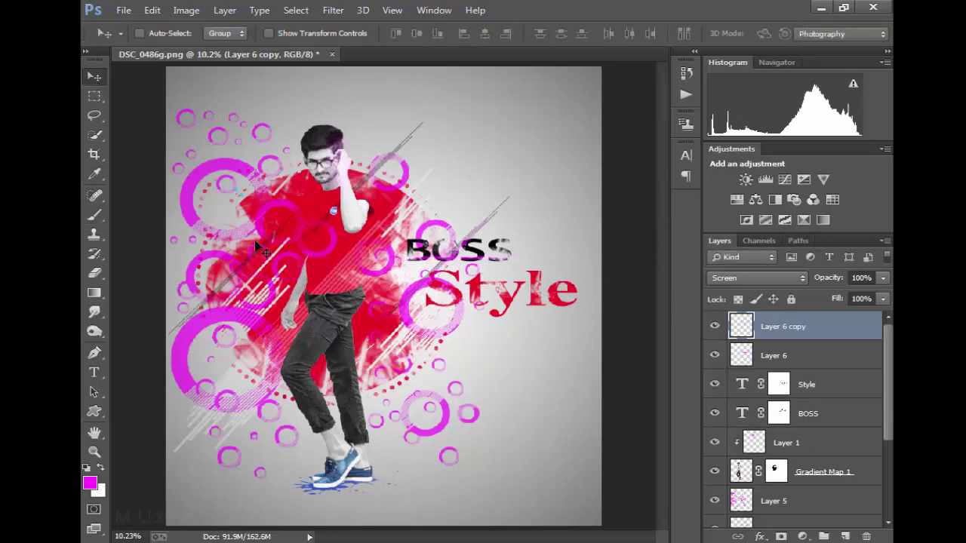
{"action": "mouse_move", "coordinate": [451, 295]}
{"action": "left_mouse_down"}
{"action": "mouse_move", "coordinate": [295, 389]}
{"action": "mouse_move", "coordinate": [329, 418]}
{"action": "mouse_move", "coordinate": [385, 410]}
{"action": "mouse_move", "coordinate": [401, 424]}
{"action": "left_mouse_up"}
{"action": "key", "text": "ctrl+t"}
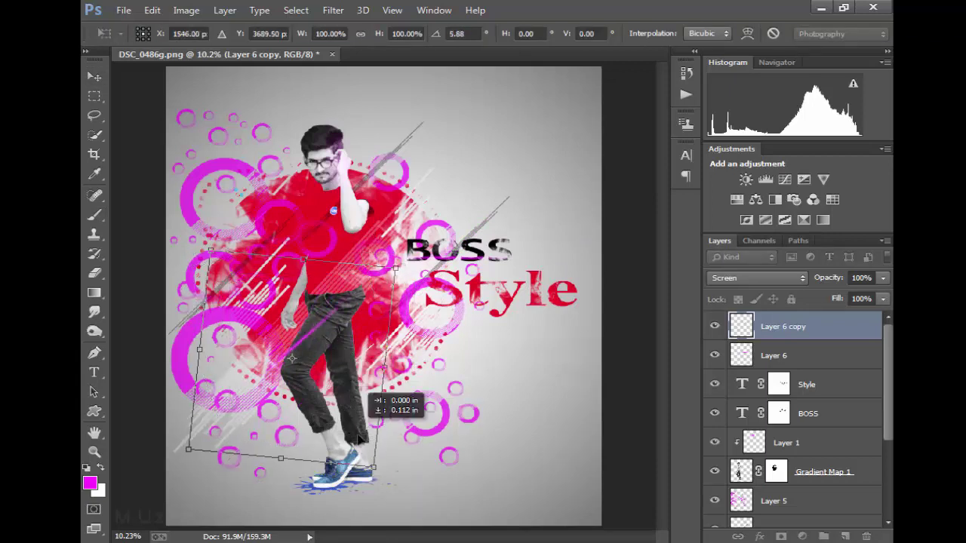
{"action": "mouse_move", "coordinate": [441, 453]}
{"action": "left_mouse_down"}
{"action": "mouse_move", "coordinate": [458, 417]}
{"action": "mouse_move", "coordinate": [396, 440]}
{"action": "mouse_move", "coordinate": [365, 520]}
{"action": "left_mouse_up"}
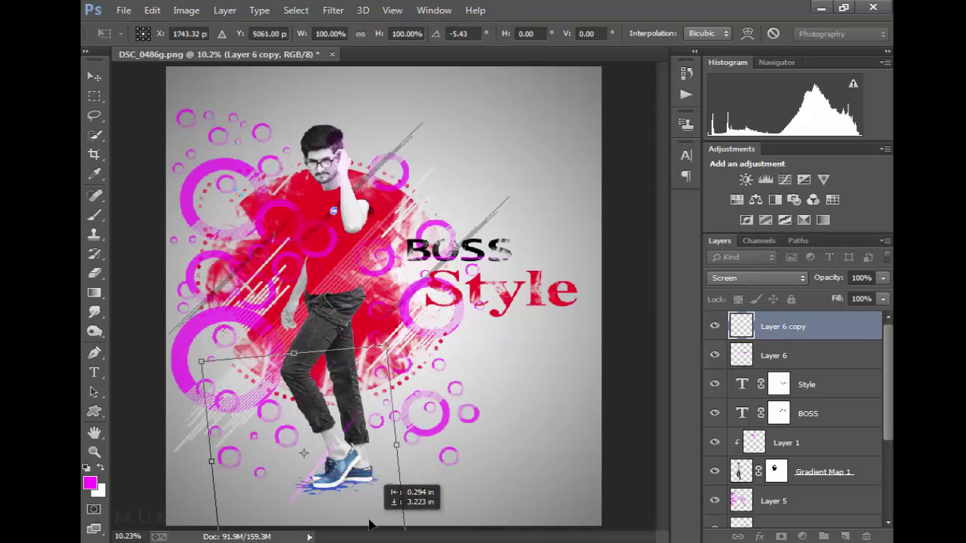
Set the foreground to yellow and paint a soft yellow dot on a new layer
{"action": "key", "text": "Return"}
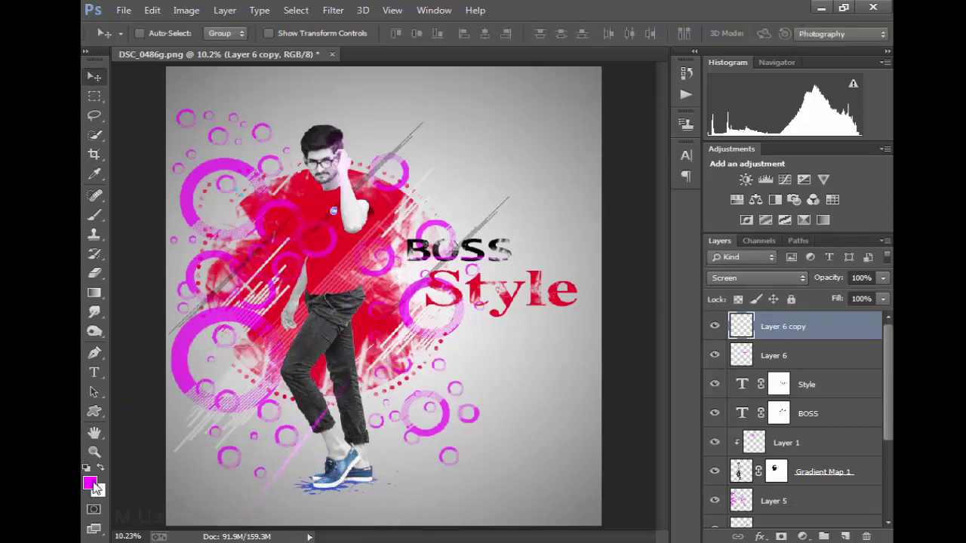
{"action": "left_click", "coordinate": [90, 484]}
{"action": "left_click_drag", "start_coordinate": [703, 244], "coordinate": [702, 229]}
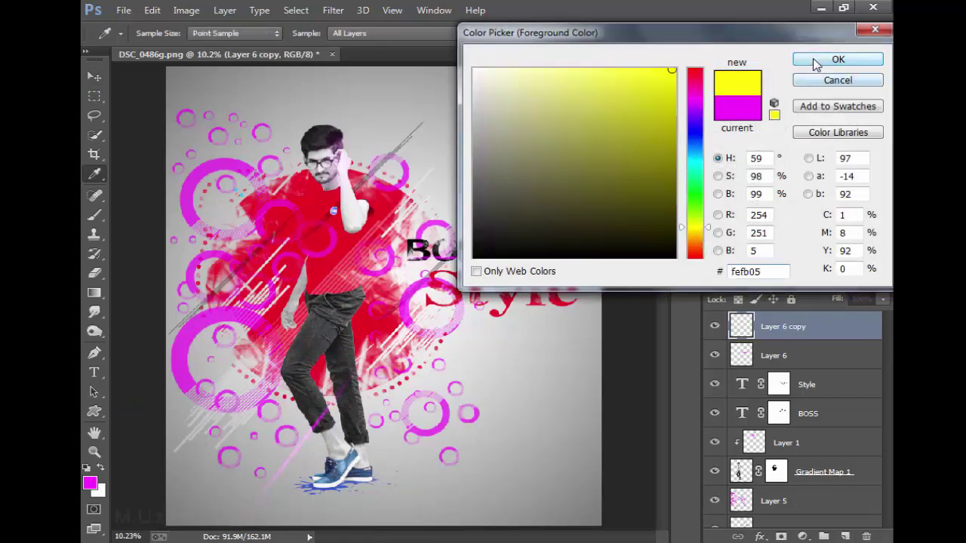
{"action": "left_click", "coordinate": [838, 59]}
{"action": "key", "text": "b"}
{"action": "left_click", "coordinate": [846, 537]}
{"action": "left_click", "coordinate": [471, 163]}
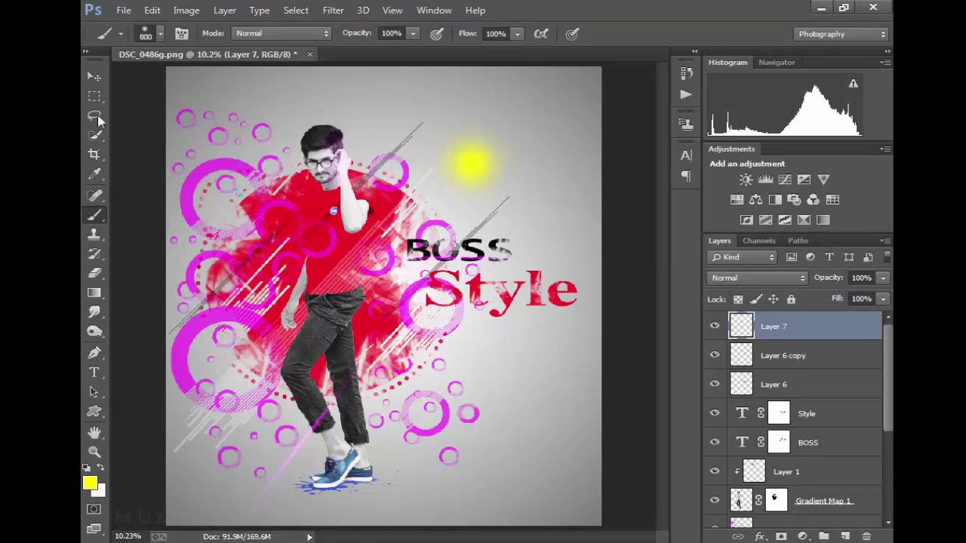
Stretch the yellow dot into a thin line in Lighten blend mode
{"action": "key", "text": "v"}
{"action": "key", "text": "ctrl+t"}
{"action": "mouse_move", "coordinate": [471, 213]}
{"action": "left_mouse_down"}
{"action": "mouse_move", "coordinate": [472, 122]}
{"action": "mouse_move", "coordinate": [626, 121]}
{"action": "left_mouse_up"}
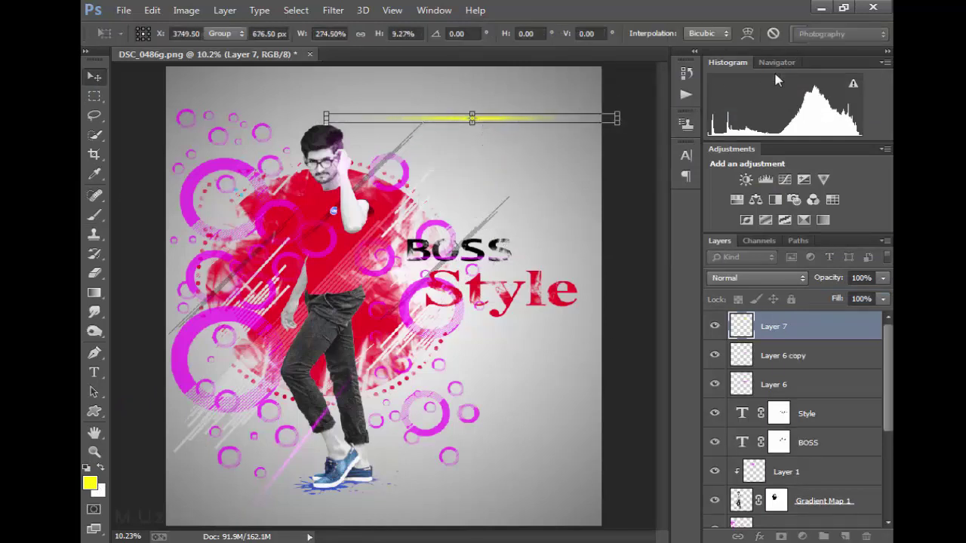
{"action": "key", "text": "Return"}
{"action": "left_click", "coordinate": [744, 278]}
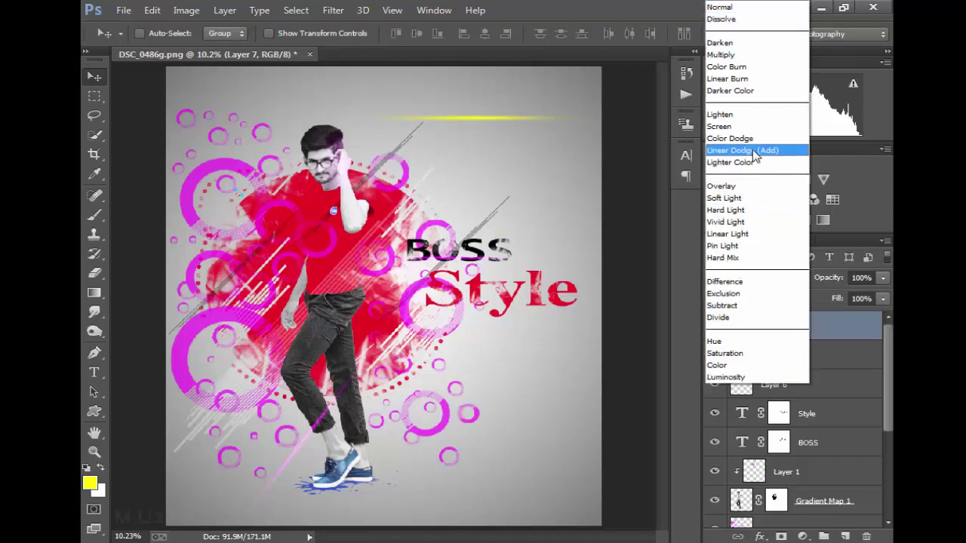
{"action": "left_click", "coordinate": [743, 115]}
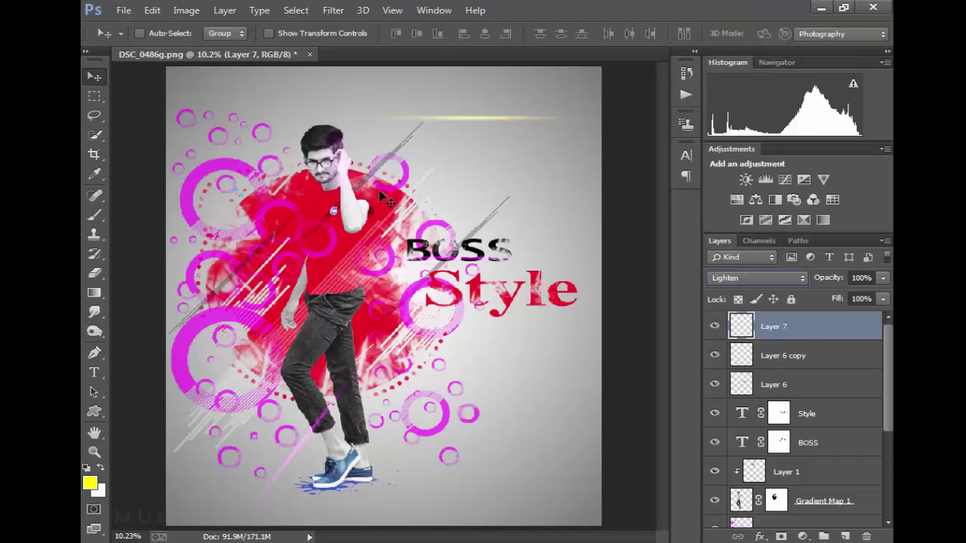
Rotate the yellow line diagonally, move it down-left and tilt it slightly
{"action": "key", "text": "ctrl+t"}
{"action": "left_click_drag", "start_coordinate": [578, 125], "coordinate": [567, 131]}
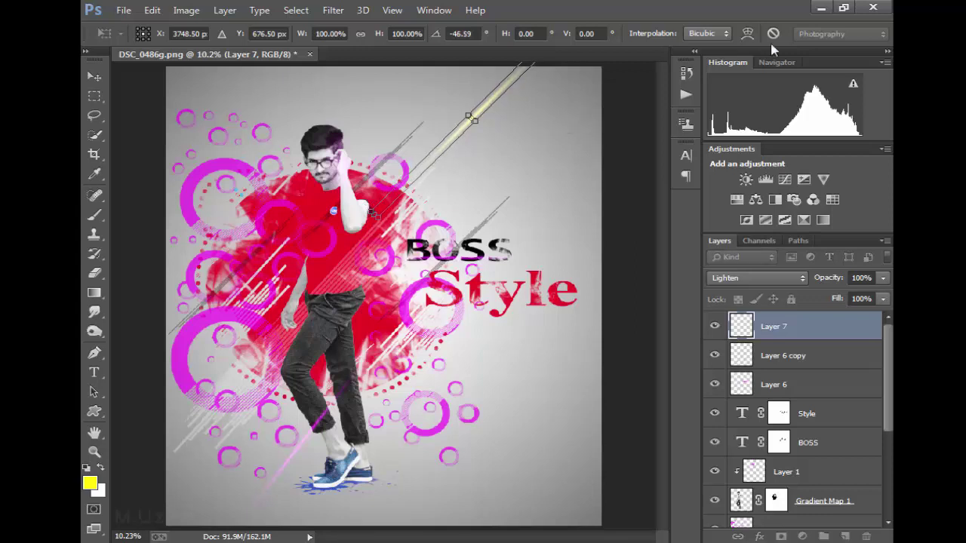
{"action": "key", "text": "Return"}
{"action": "mouse_move", "coordinate": [483, 151]}
{"action": "left_mouse_down"}
{"action": "mouse_move", "coordinate": [270, 332]}
{"action": "mouse_move", "coordinate": [243, 392]}
{"action": "left_mouse_up"}
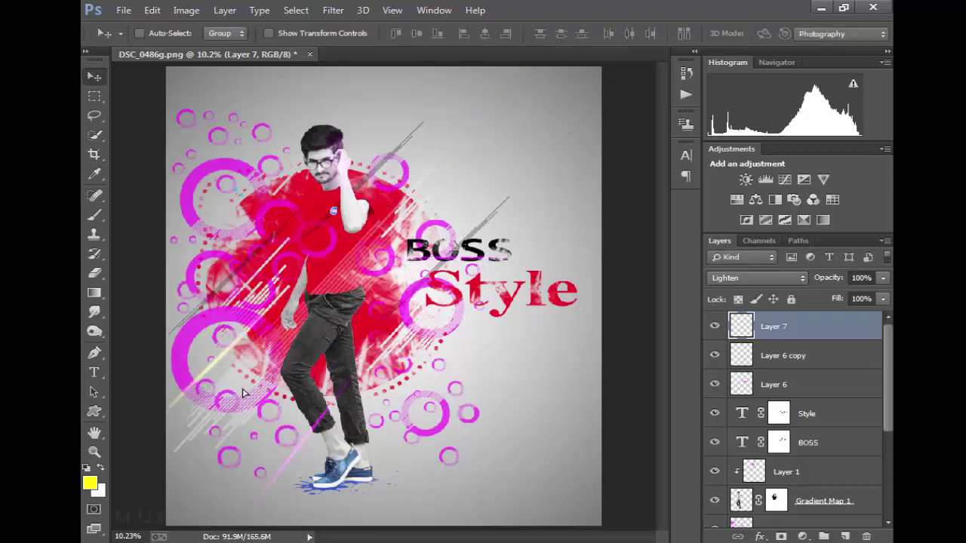
{"action": "key", "text": "ctrl+t"}
{"action": "left_click_drag", "start_coordinate": [378, 460], "coordinate": [389, 445]}
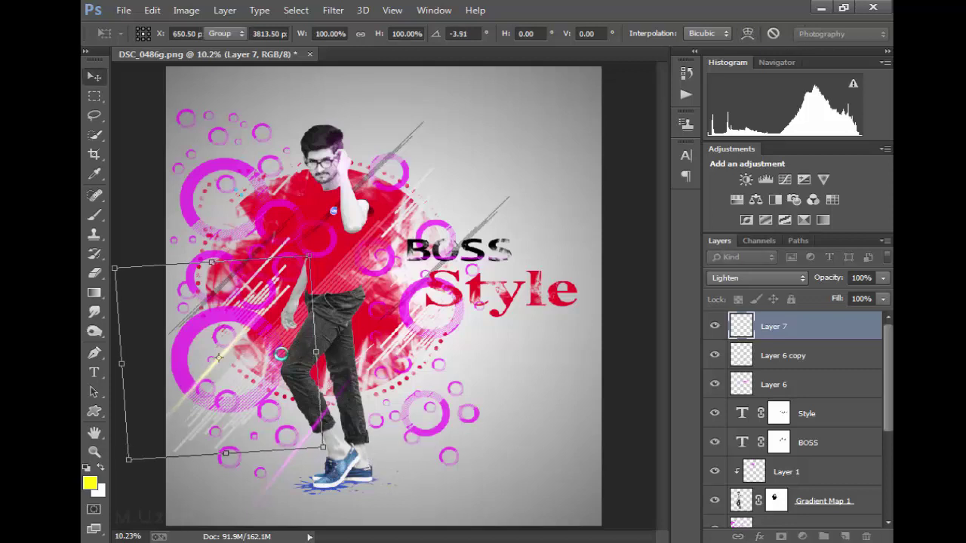
{"action": "key", "text": "Return"}
Keep the yellow streak on Lighten after trying Screen, and spread copies across the image
{"action": "left_click", "coordinate": [789, 278]}
{"action": "left_click", "coordinate": [755, 290]}
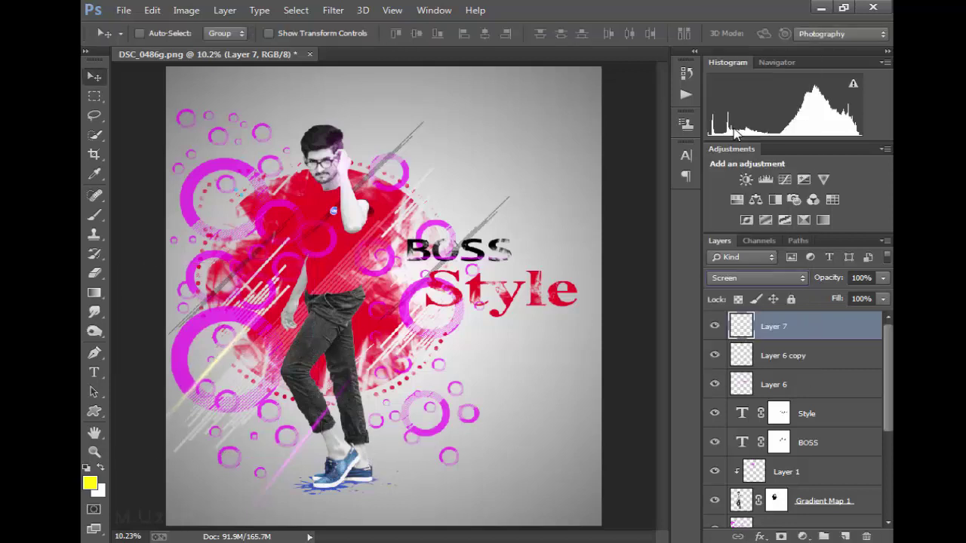
{"action": "left_click", "coordinate": [752, 278]}
{"action": "left_click", "coordinate": [736, 114]}
{"action": "mouse_move", "coordinate": [238, 383]}
{"action": "left_mouse_down"}
{"action": "mouse_move", "coordinate": [245, 390]}
{"action": "mouse_move", "coordinate": [526, 218]}
{"action": "mouse_move", "coordinate": [479, 261]}
{"action": "mouse_move", "coordinate": [435, 470]}
{"action": "mouse_move", "coordinate": [394, 329]}
{"action": "mouse_move", "coordinate": [477, 404]}
{"action": "left_mouse_up"}
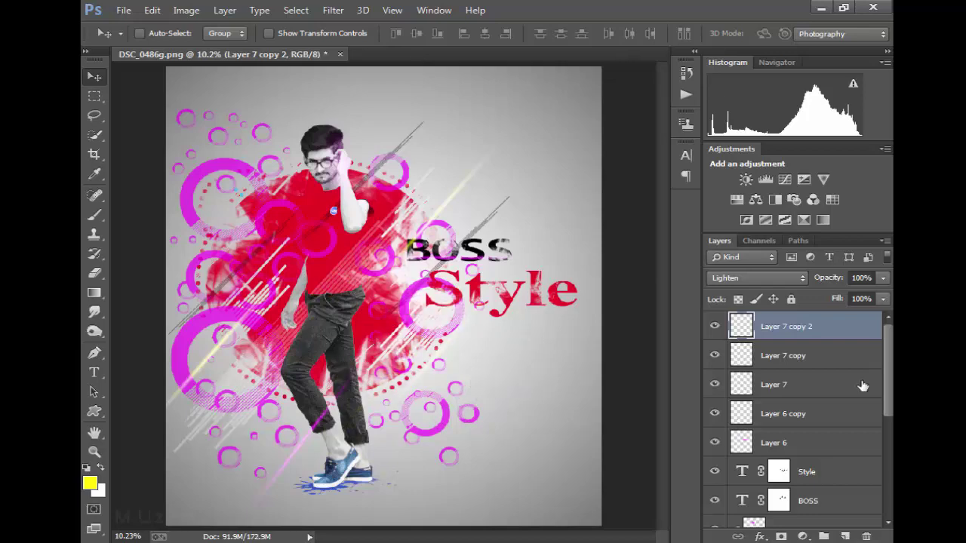
Set the foreground colour to blue and add a new empty layer for the streak
{"action": "left_click", "coordinate": [92, 485]}
{"action": "left_click", "coordinate": [695, 142]}
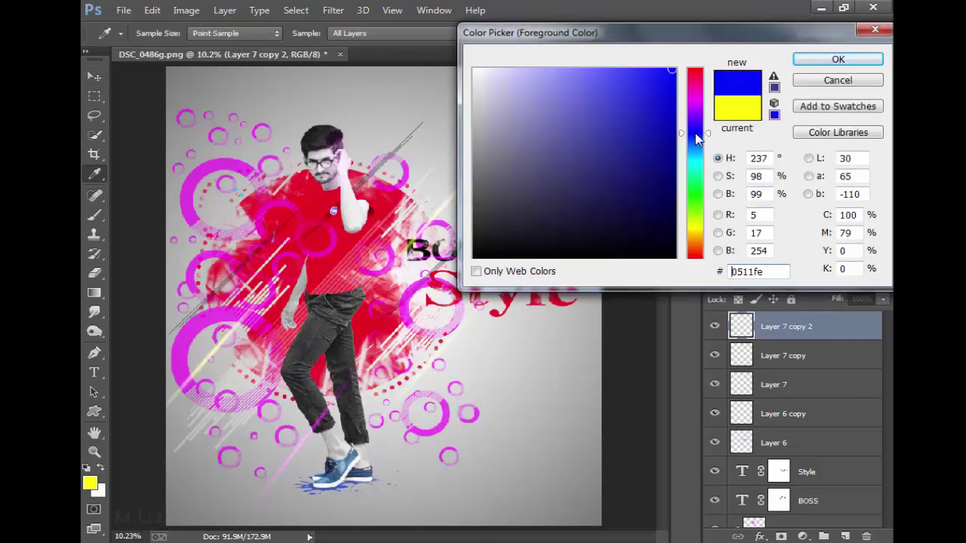
{"action": "left_click", "coordinate": [834, 60]}
{"action": "left_click", "coordinate": [96, 217]}
{"action": "key", "text": "ctrl+shift+alt+n"}
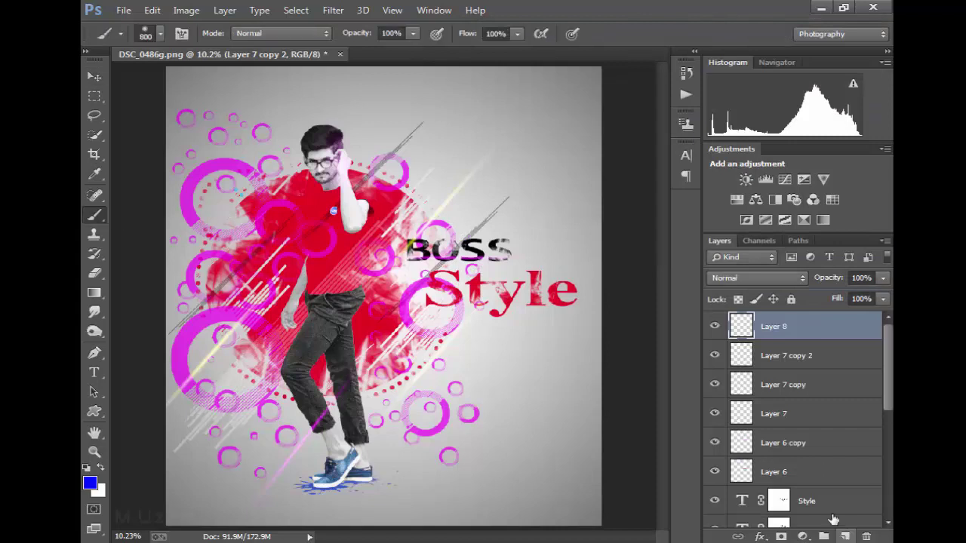
Paint a soft blue dab and squash-stretch it into a long thin line
{"action": "left_click", "coordinate": [498, 179]}
{"action": "key", "text": "ctrl+t"}
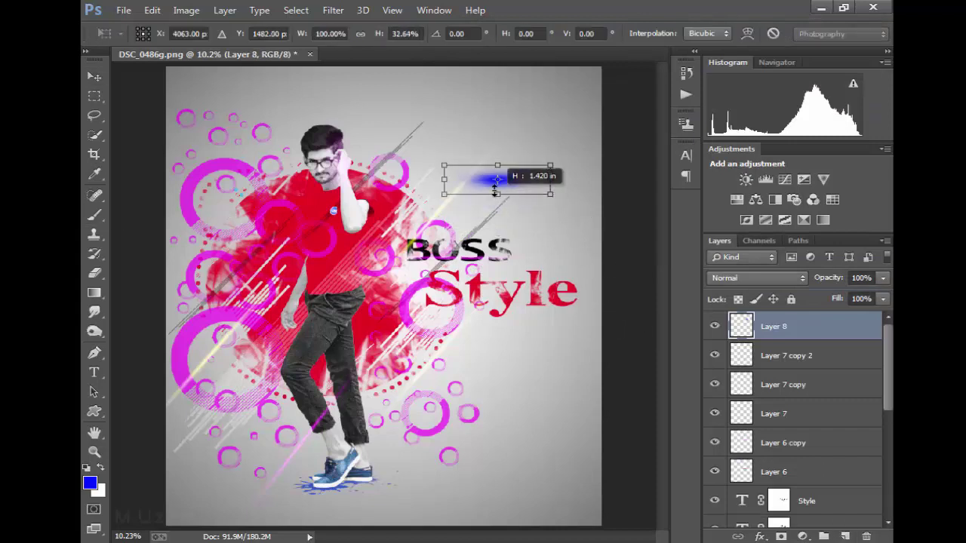
{"action": "mouse_move", "coordinate": [505, 233]}
{"action": "left_mouse_down"}
{"action": "mouse_move", "coordinate": [498, 183]}
{"action": "mouse_move", "coordinate": [636, 180]}
{"action": "left_mouse_up"}
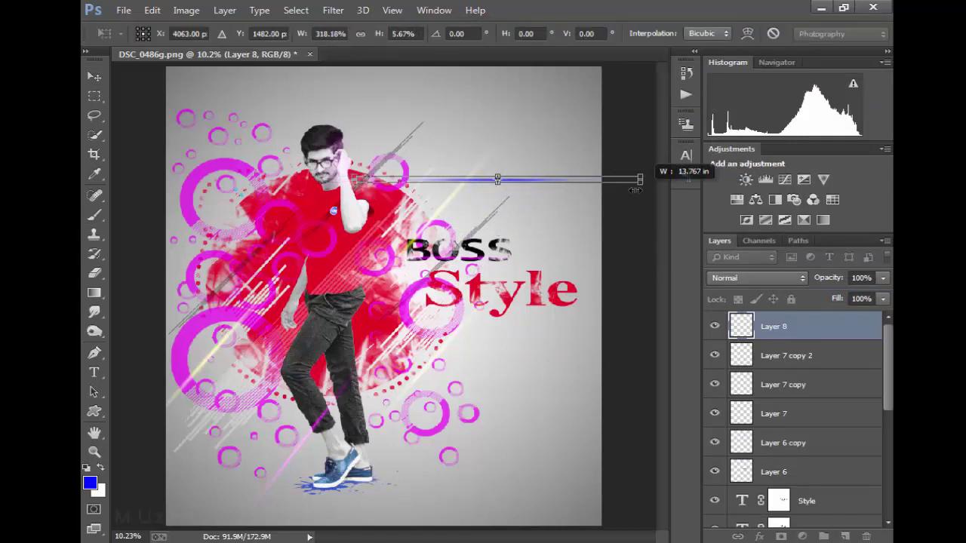
{"action": "left_click", "coordinate": [805, 38]}
Set the blue line's blend mode to Screen, after briefly trying Lighten
{"action": "left_click", "coordinate": [759, 277]}
{"action": "left_click", "coordinate": [726, 127]}
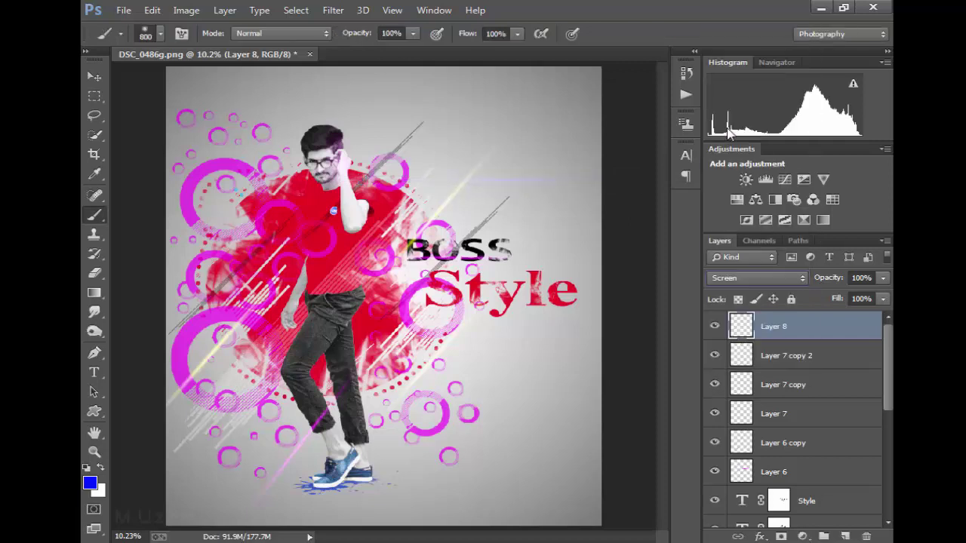
{"action": "left_click", "coordinate": [94, 76]}
{"action": "left_click", "coordinate": [758, 277]}
{"action": "left_click", "coordinate": [726, 115]}
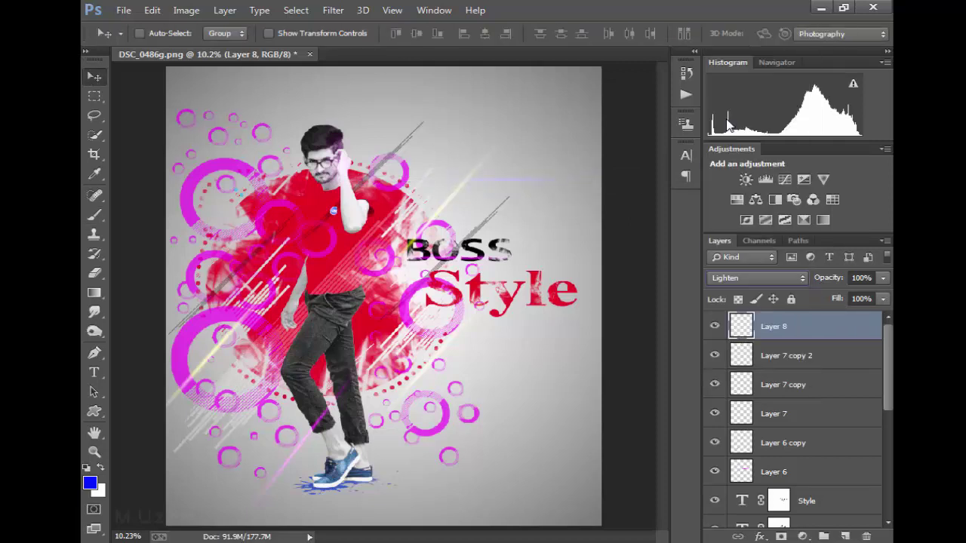
{"action": "left_click", "coordinate": [758, 278]}
{"action": "left_click", "coordinate": [726, 127]}
Rotate the blue line into a diagonal, then place it and duplicate copies across the image
{"action": "key", "text": "ctrl+t"}
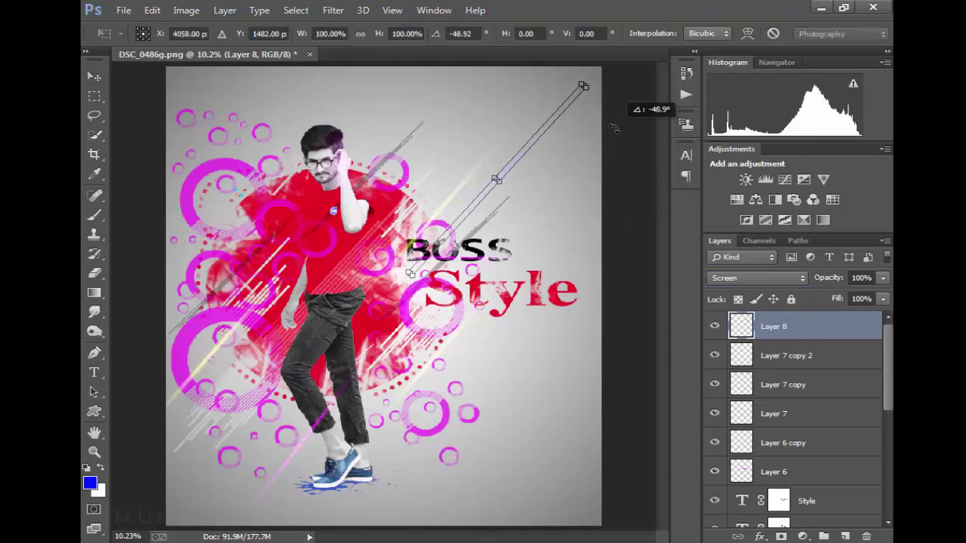
{"action": "left_click_drag", "start_coordinate": [587, 230], "coordinate": [581, 85]}
{"action": "left_click", "coordinate": [793, 33]}
{"action": "mouse_move", "coordinate": [541, 185]}
{"action": "left_mouse_down"}
{"action": "mouse_move", "coordinate": [568, 341]}
{"action": "mouse_move", "coordinate": [582, 204]}
{"action": "mouse_move", "coordinate": [547, 324]}
{"action": "mouse_move", "coordinate": [259, 516]}
{"action": "mouse_move", "coordinate": [263, 495]}
{"action": "left_mouse_up"}
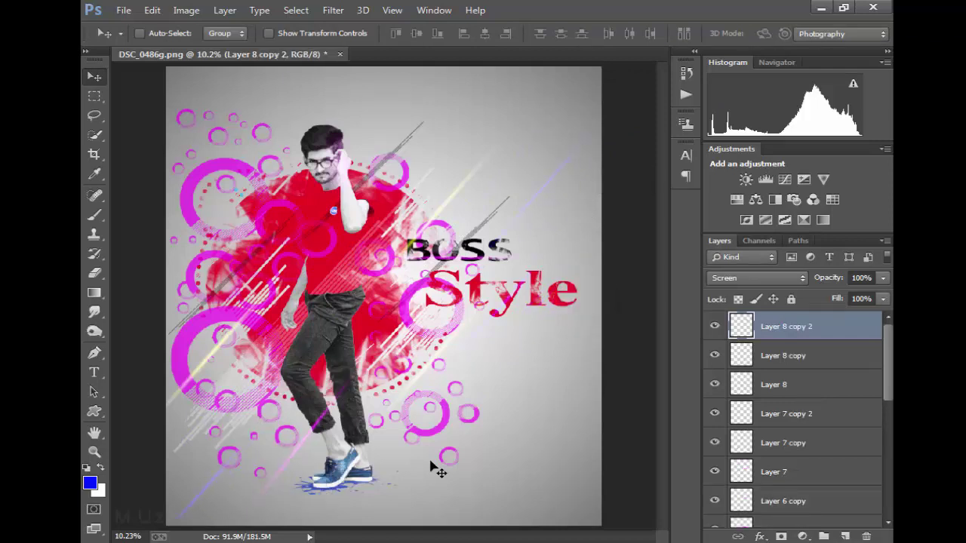
{"action": "mouse_move", "coordinate": [438, 470]}
{"action": "left_mouse_down", "text": "alt"}
{"action": "mouse_move", "coordinate": [277, 427]}
{"action": "mouse_move", "coordinate": [353, 258]}
{"action": "left_mouse_up", "text": "alt"}
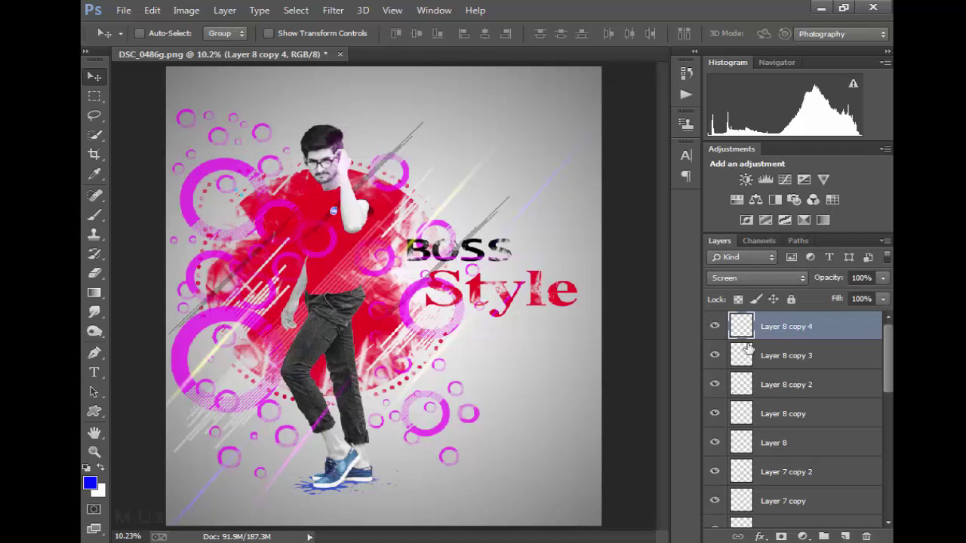
{"action": "mouse_move", "coordinate": [490, 409]}
{"action": "left_mouse_down"}
{"action": "mouse_move", "coordinate": [298, 282]}
{"action": "mouse_move", "coordinate": [289, 219]}
{"action": "left_mouse_up"}
Make Layer 8 visible and Alt-drag a new copy over the upper-left rings
{"action": "left_click", "coordinate": [738, 448]}
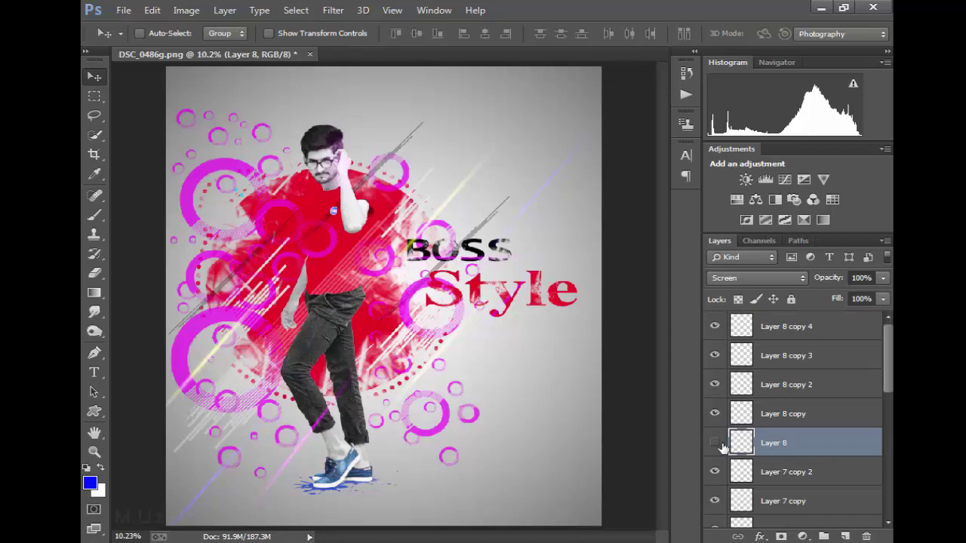
{"action": "left_click", "coordinate": [718, 446]}
{"action": "left_click_drag", "start_coordinate": [524, 240], "coordinate": [230, 192]}
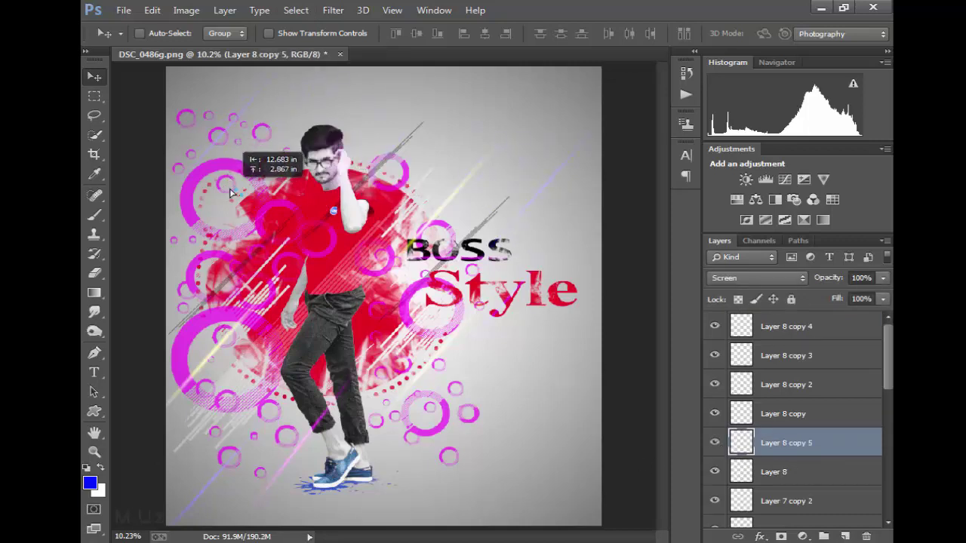
{"action": "left_click_drag", "start_coordinate": [231, 192], "coordinate": [258, 228]}
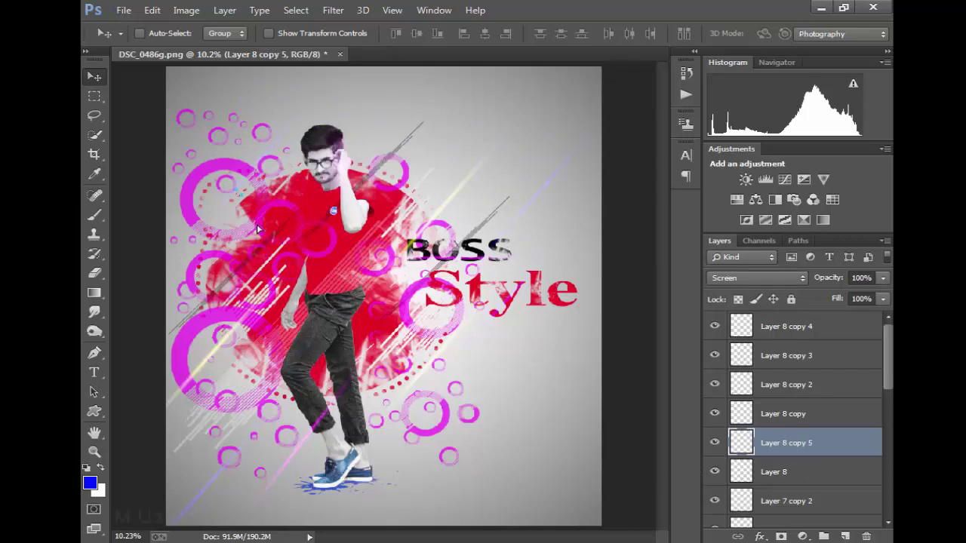
Scroll through the Layers panel and select the Layer 8 copy 4 streak layer
{"action": "scroll", "coordinate": [350, 264], "scroll_direction": "down", "scroll_amount": 2}
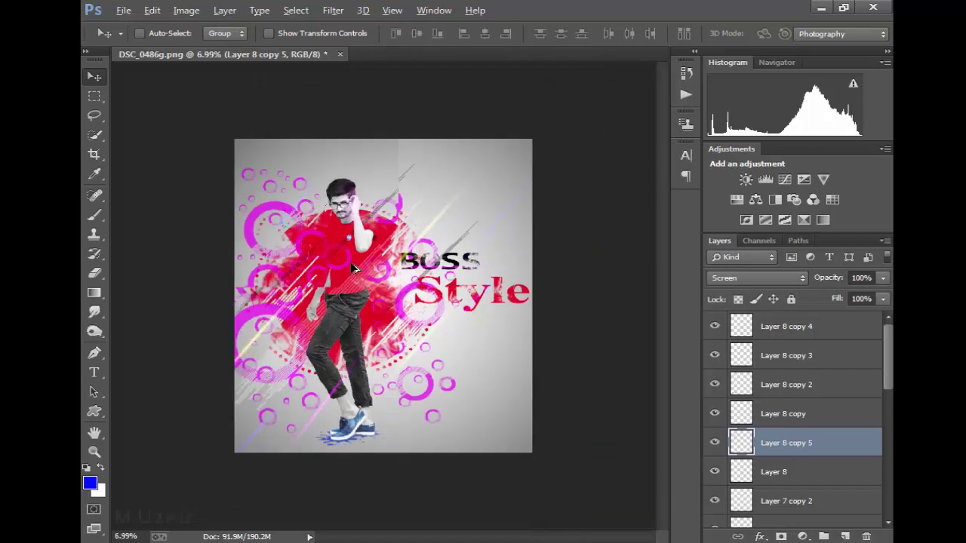
{"action": "scroll", "coordinate": [352, 264], "scroll_direction": "down", "scroll_amount": 3}
{"action": "scroll", "coordinate": [358, 265], "scroll_direction": "up", "scroll_amount": 4}
{"action": "scroll", "coordinate": [364, 265], "scroll_direction": "up", "scroll_amount": 1}
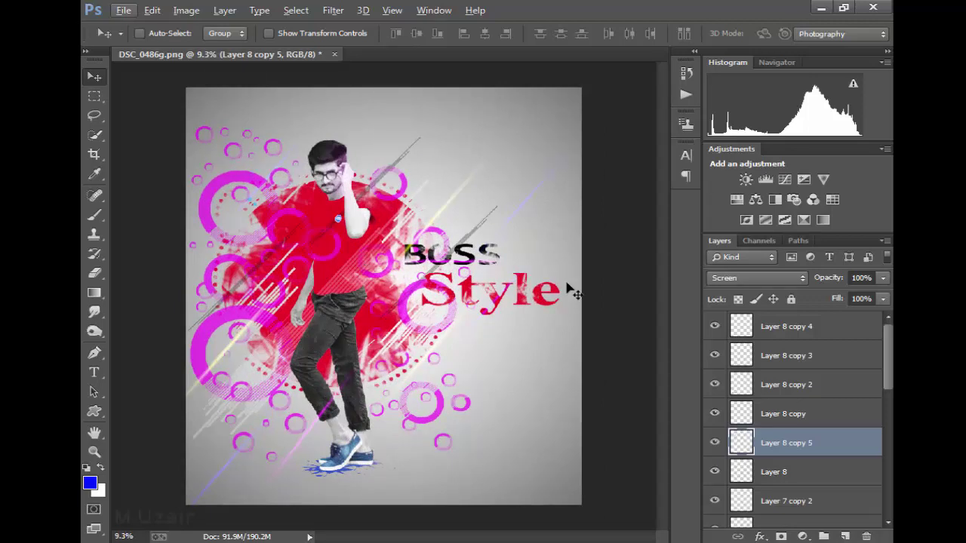
{"action": "left_click", "coordinate": [842, 330]}
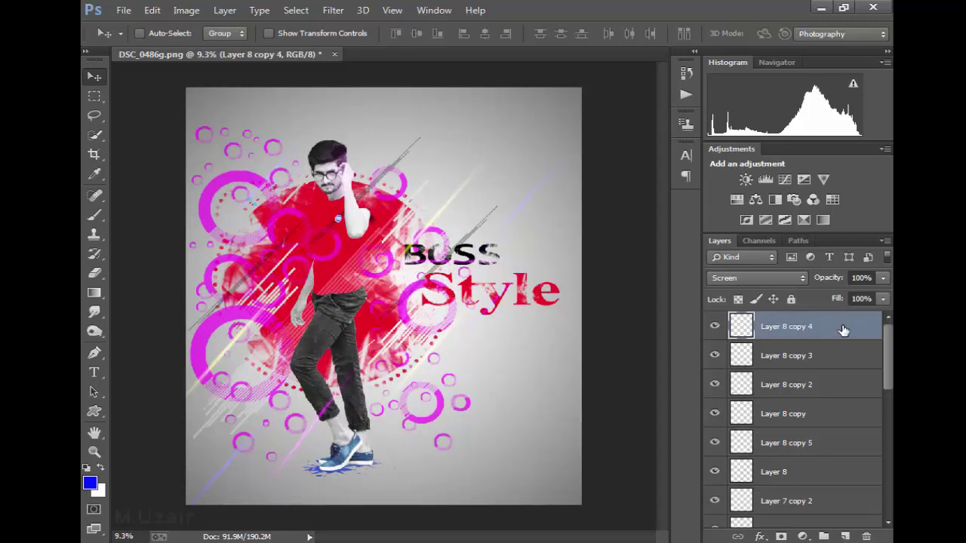
{"action": "scroll", "coordinate": [551, 372], "scroll_direction": "up", "scroll_amount": 1}
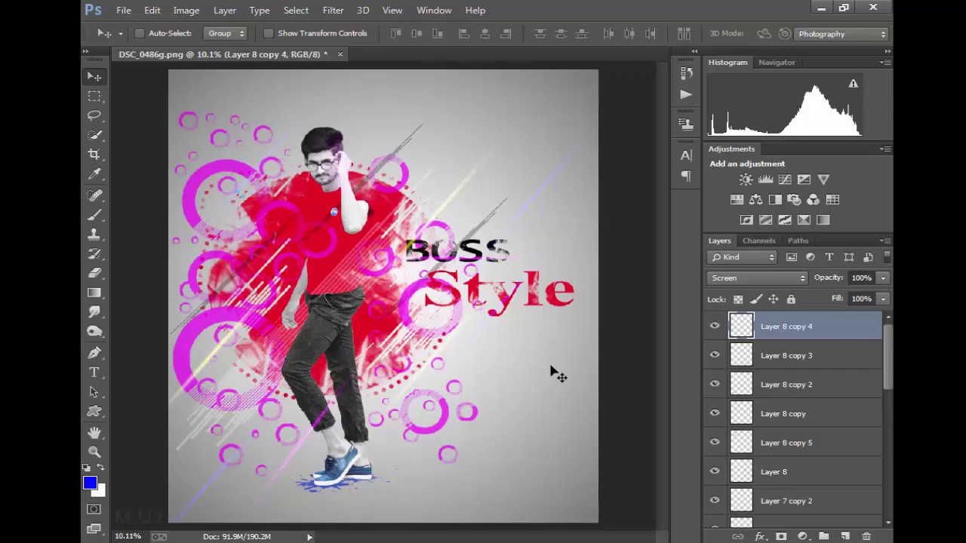